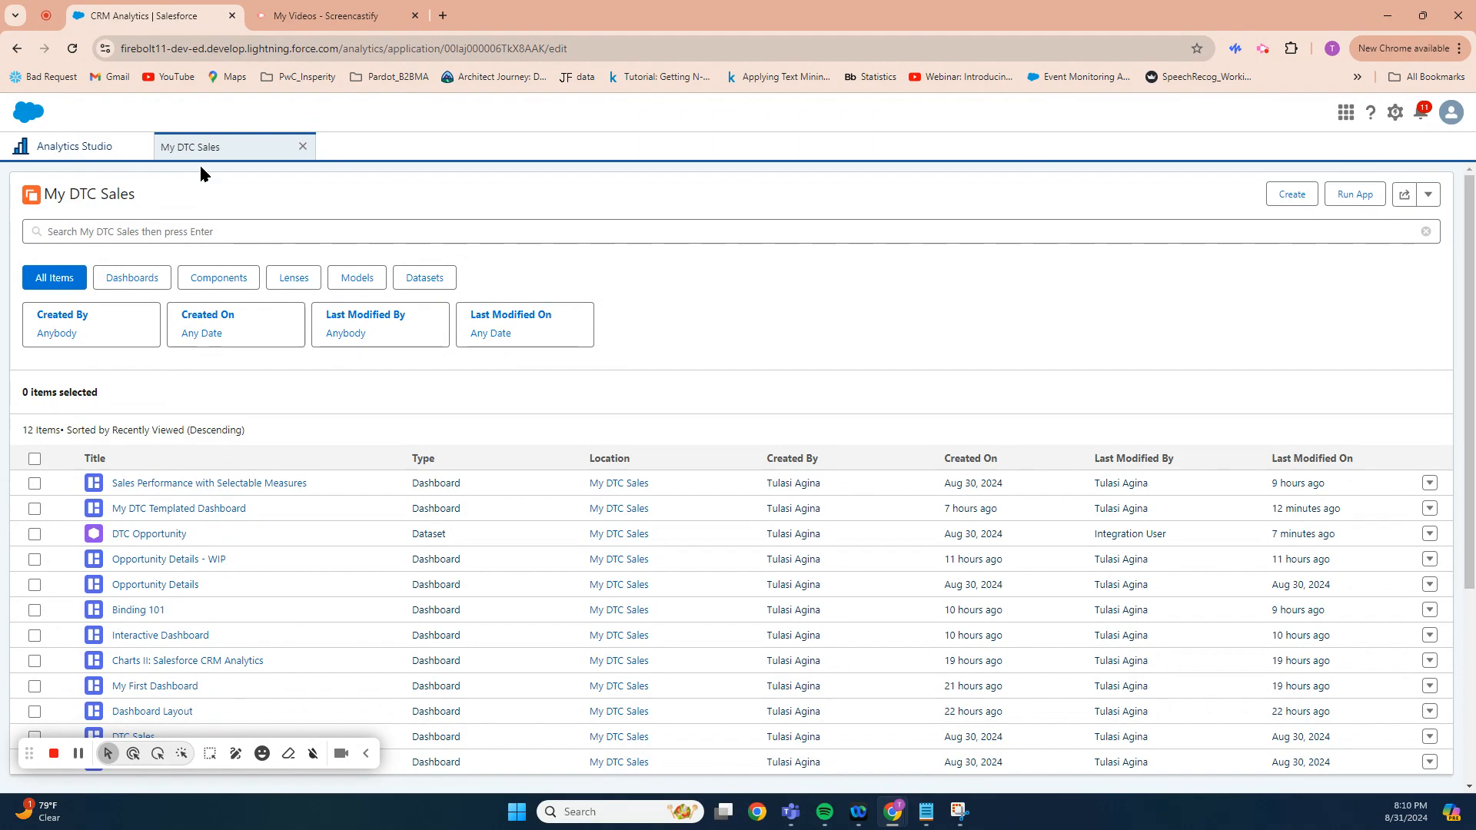
- Create a blank CRM Analytics dashboard in the My DTC Sales app
{"action": "left_click", "coordinate": [1286, 203]}
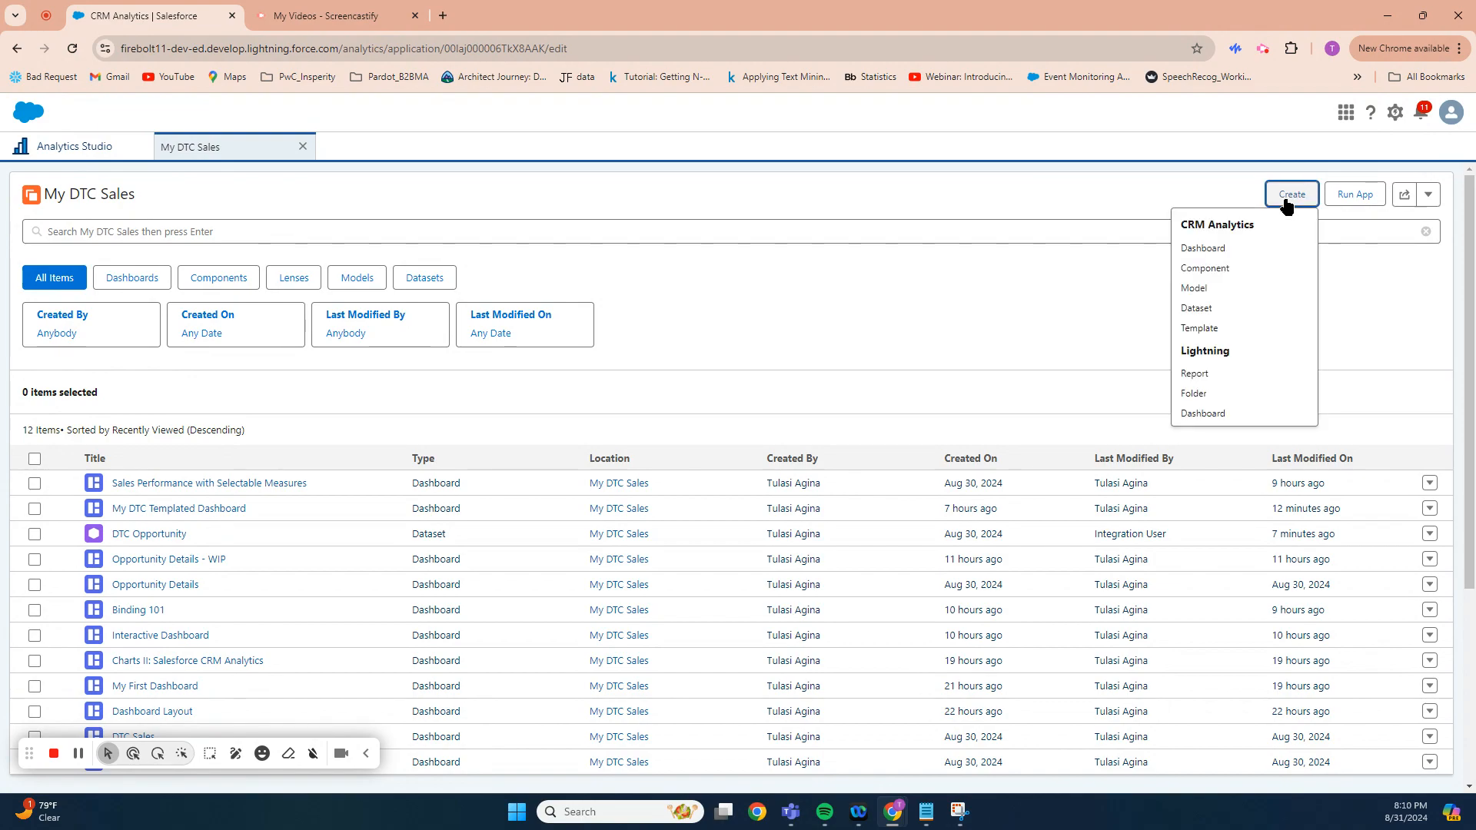
{"action": "left_click", "coordinate": [1228, 249]}
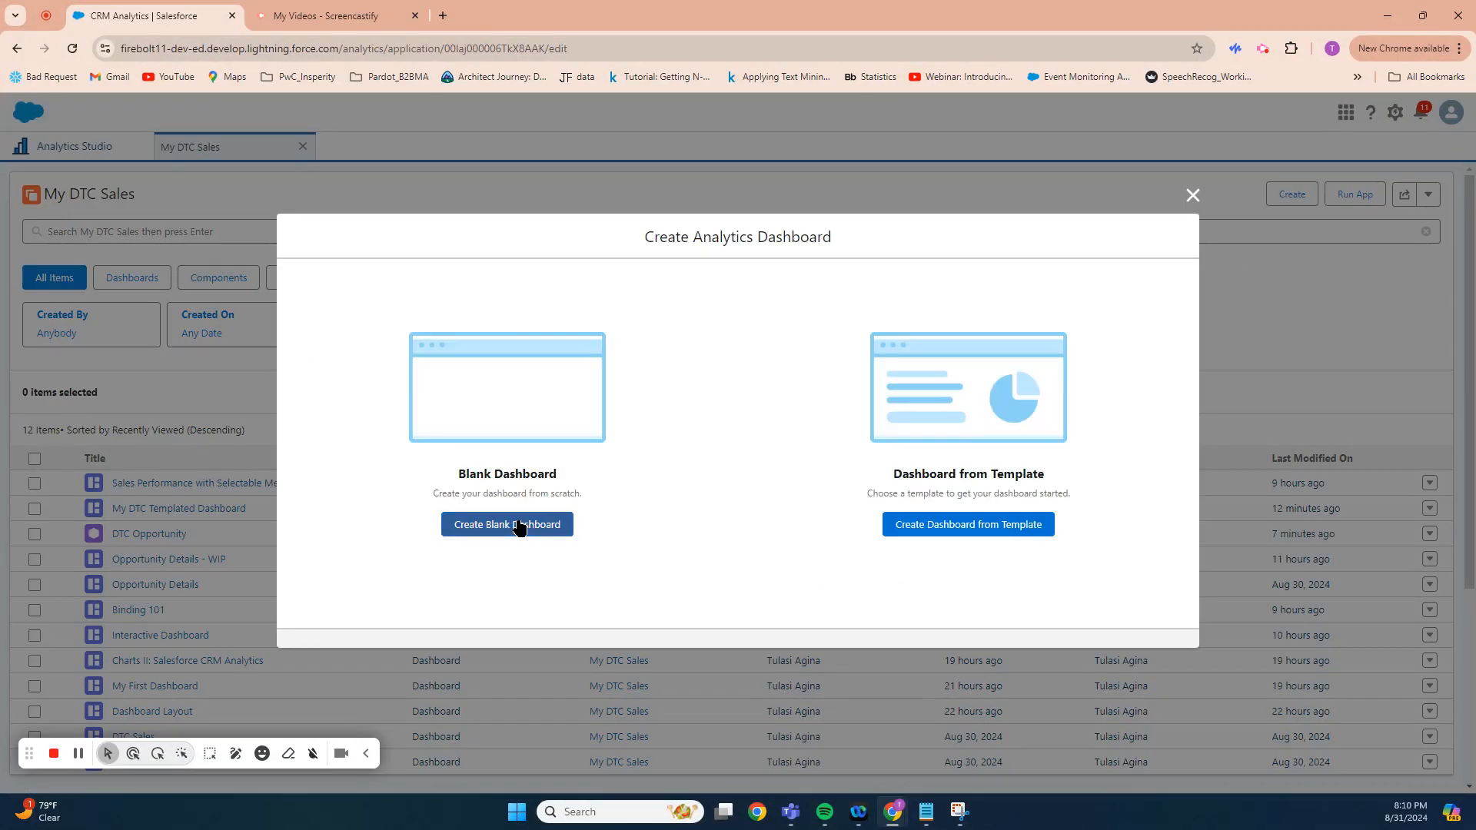
{"action": "left_click", "coordinate": [518, 526]}
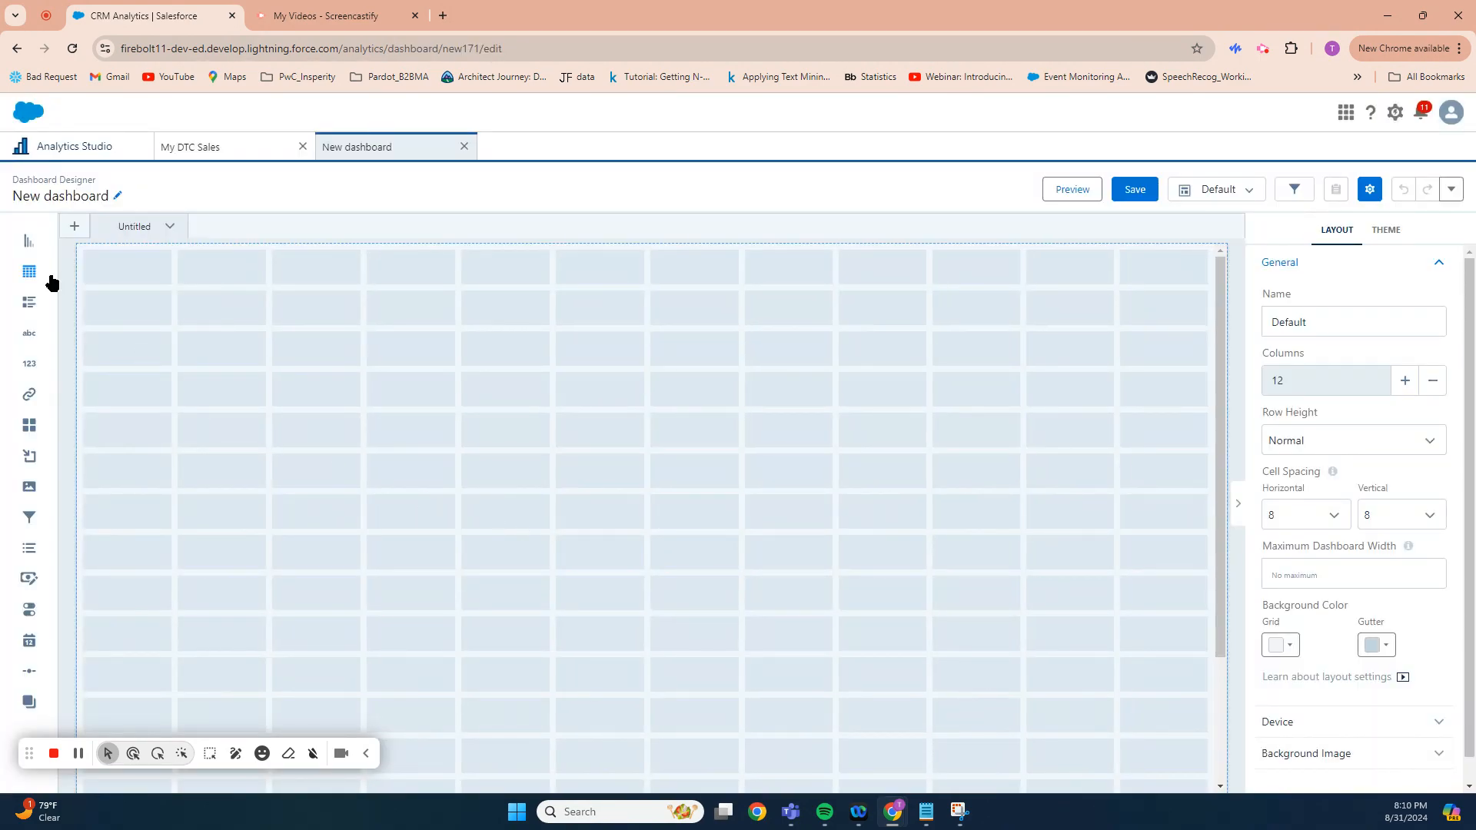
- Add a chart widget spanning the full grid width below the first row, with DTC Opportunity as its dataset
{"action": "left_click_drag", "start_coordinate": [29, 242], "coordinate": [162, 392]}
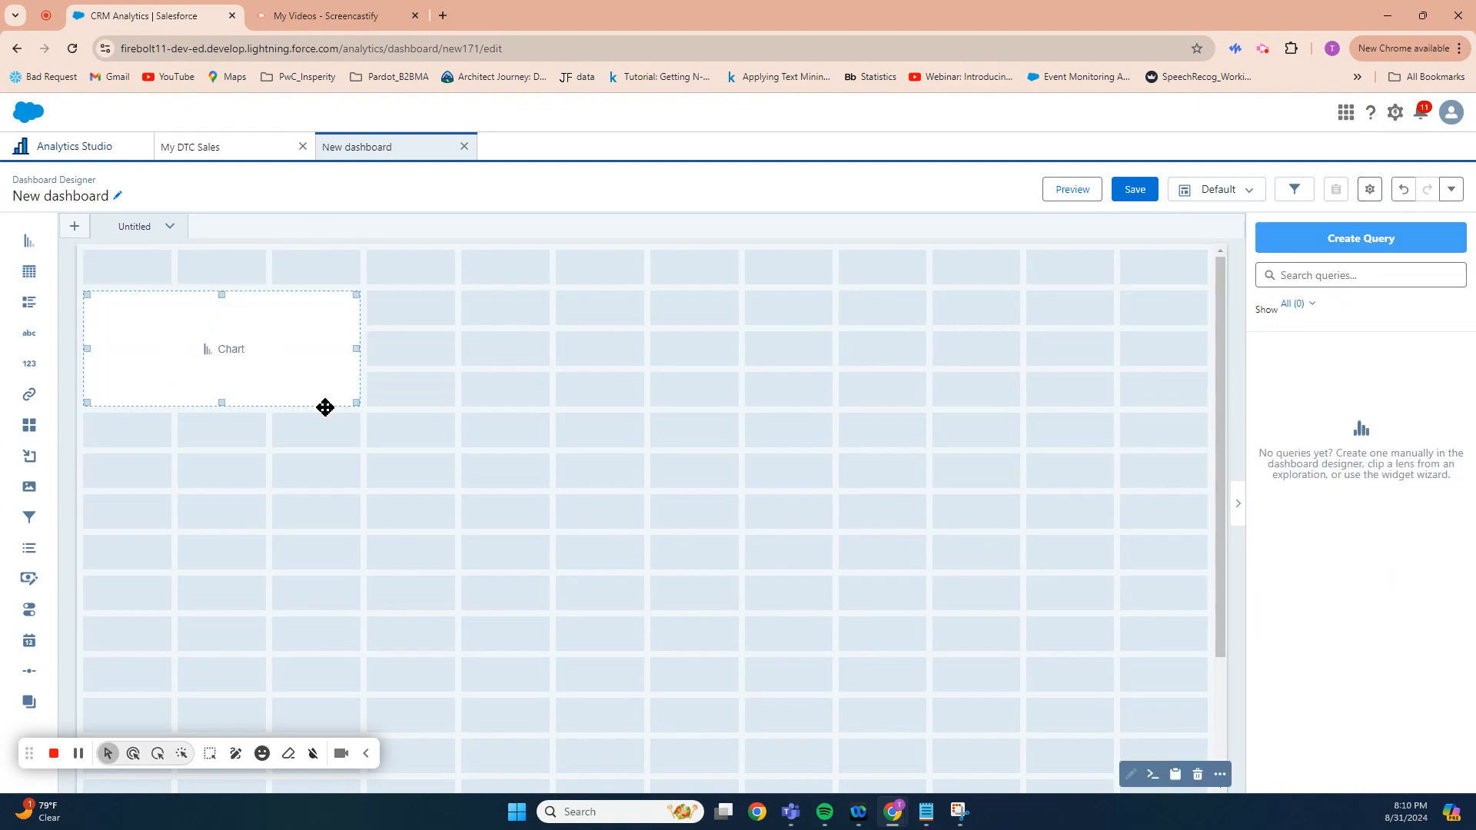
{"action": "left_click_drag", "start_coordinate": [357, 404], "coordinate": [1178, 645]}
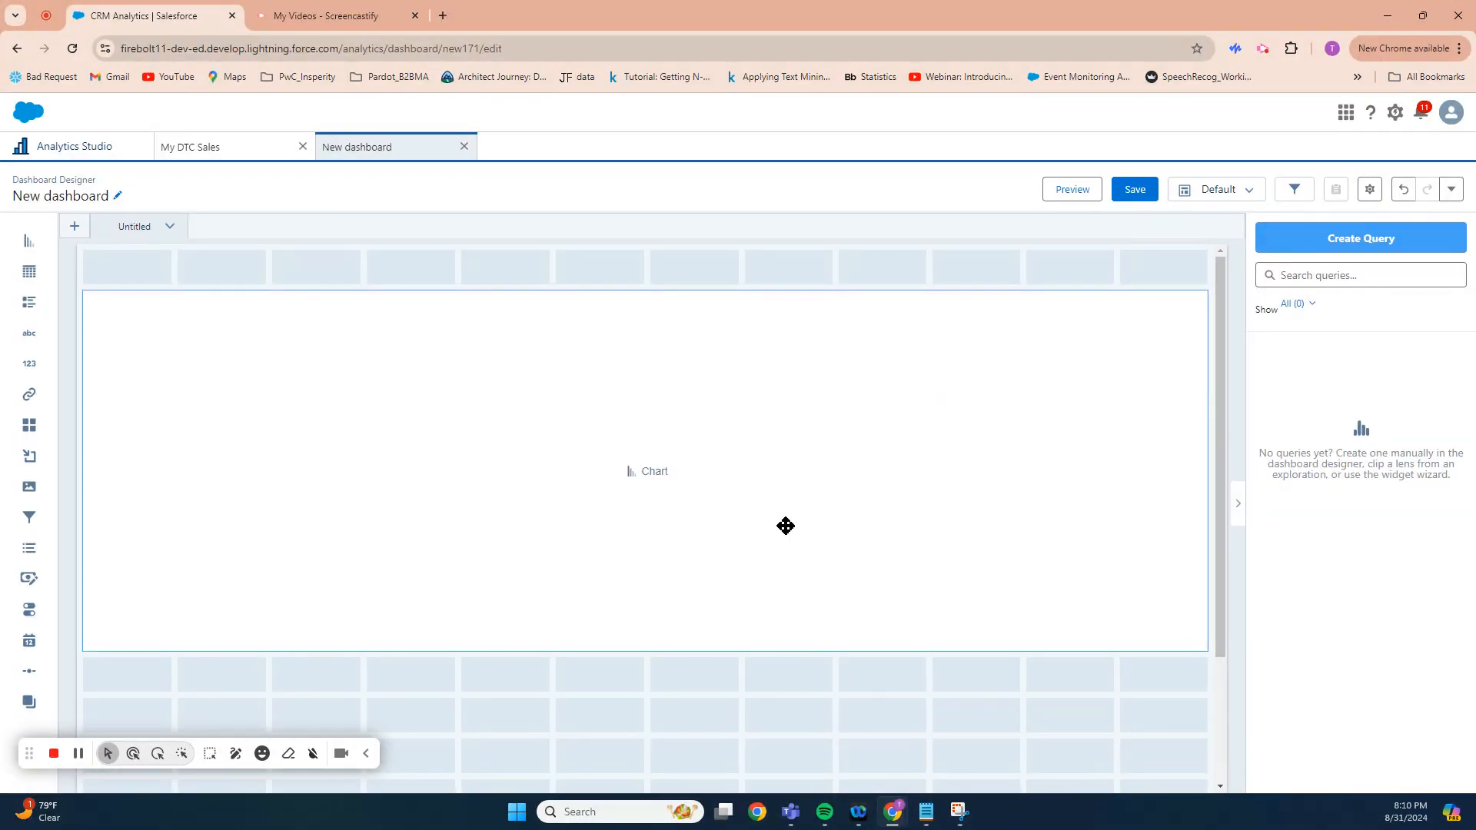
{"action": "left_click", "coordinate": [645, 475]}
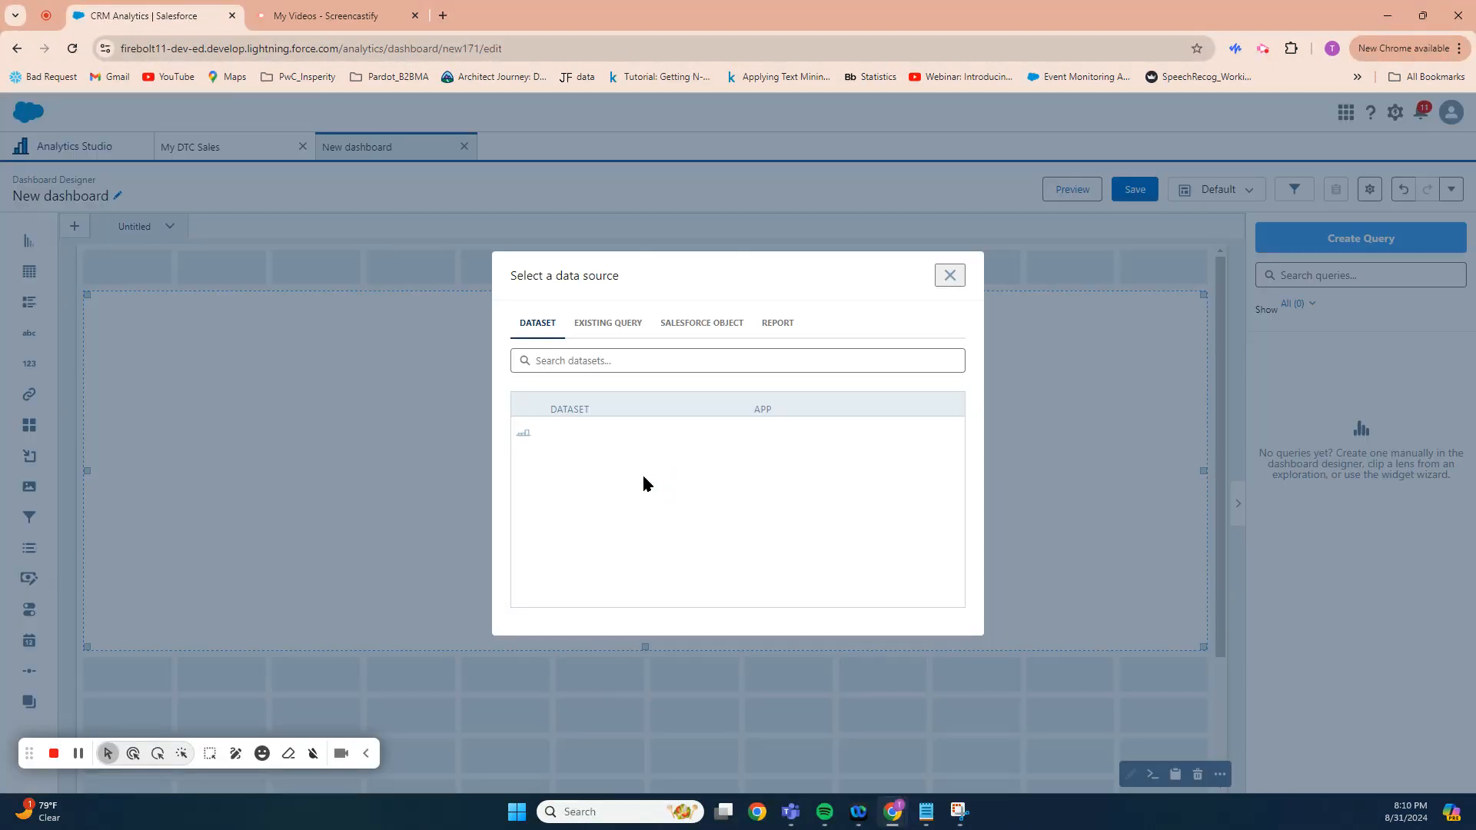
{"action": "left_click", "coordinate": [603, 435]}
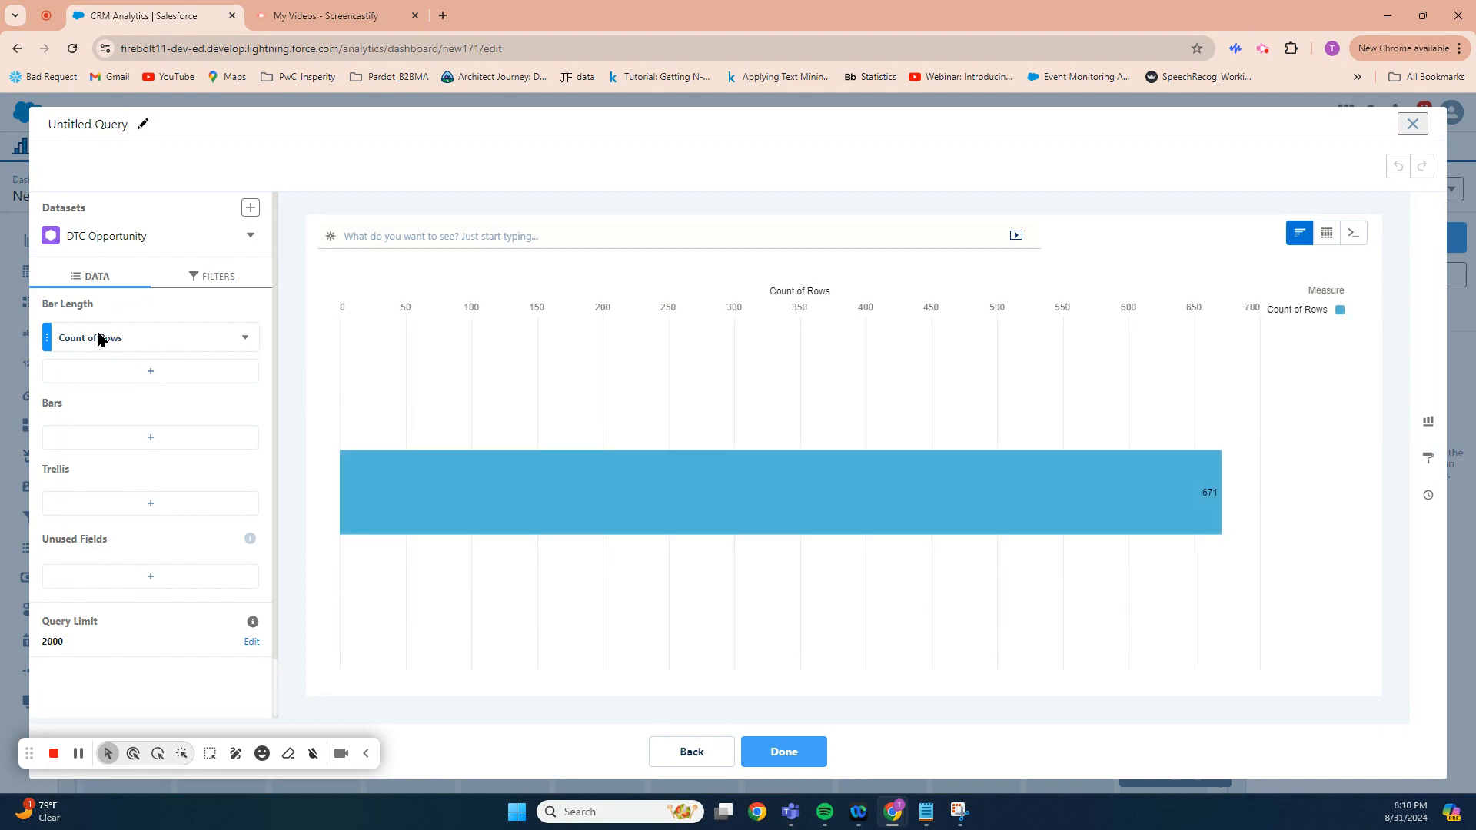
- Set the chart's bar length to Sum of Amount with bars grouped by Industry, and finish the query
{"action": "left_click", "coordinate": [68, 342]}
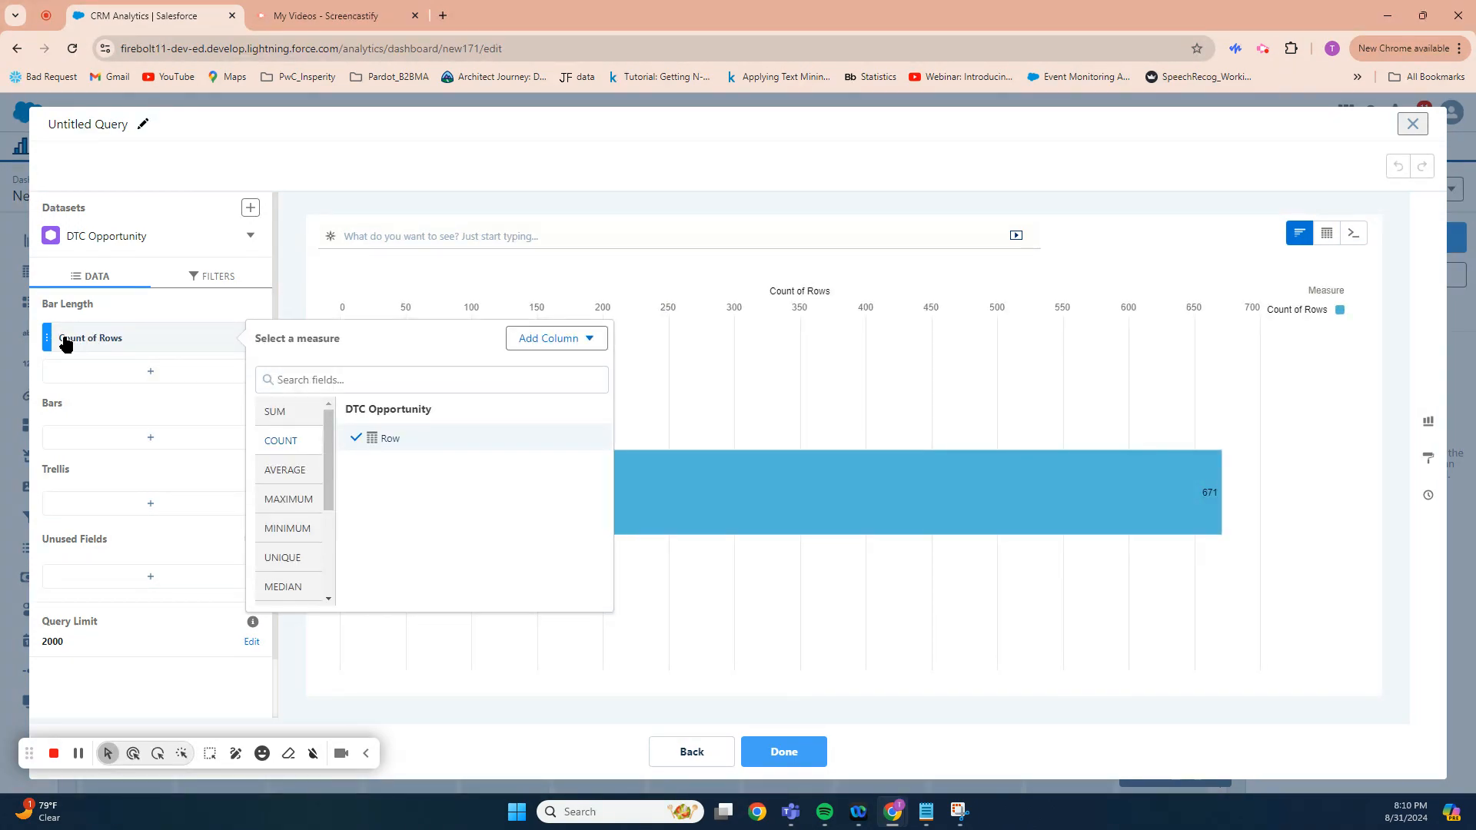
{"action": "left_click", "coordinate": [302, 414]}
{"action": "left_click", "coordinate": [389, 469]}
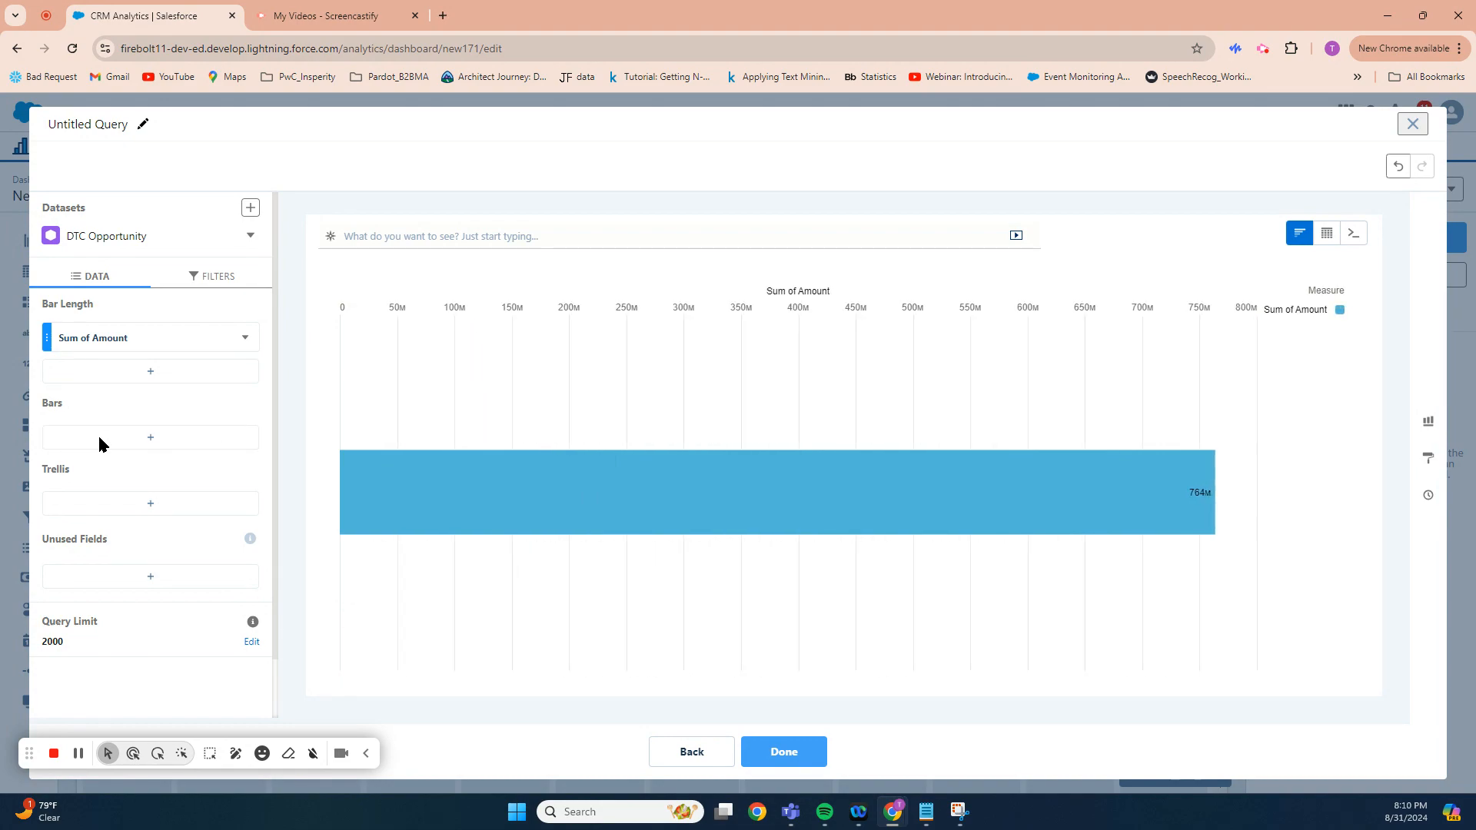
{"action": "left_click", "coordinate": [141, 448]}
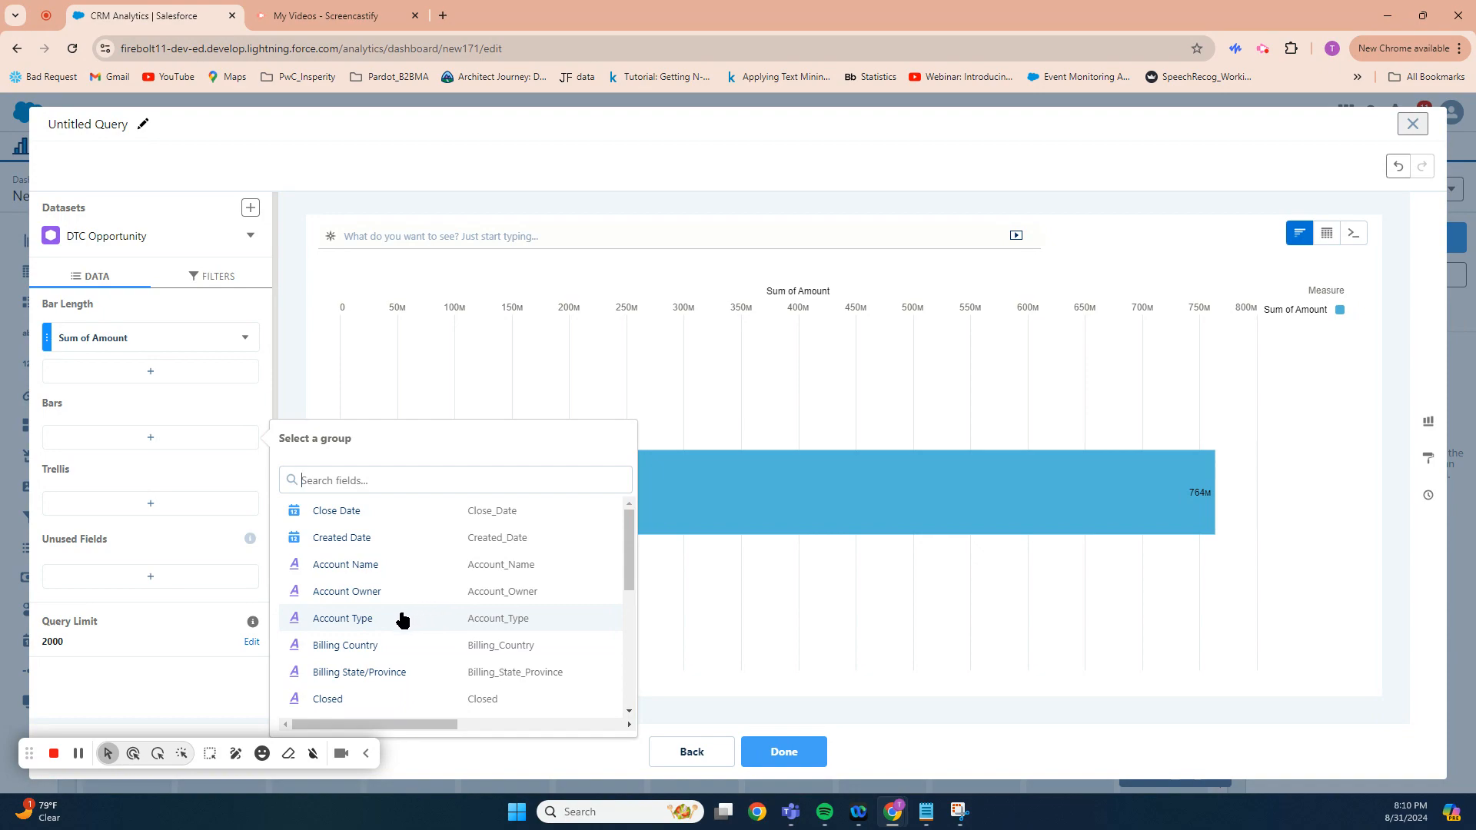
{"action": "scroll", "coordinate": [404, 615], "scroll_direction": "down", "scroll_amount": 2}
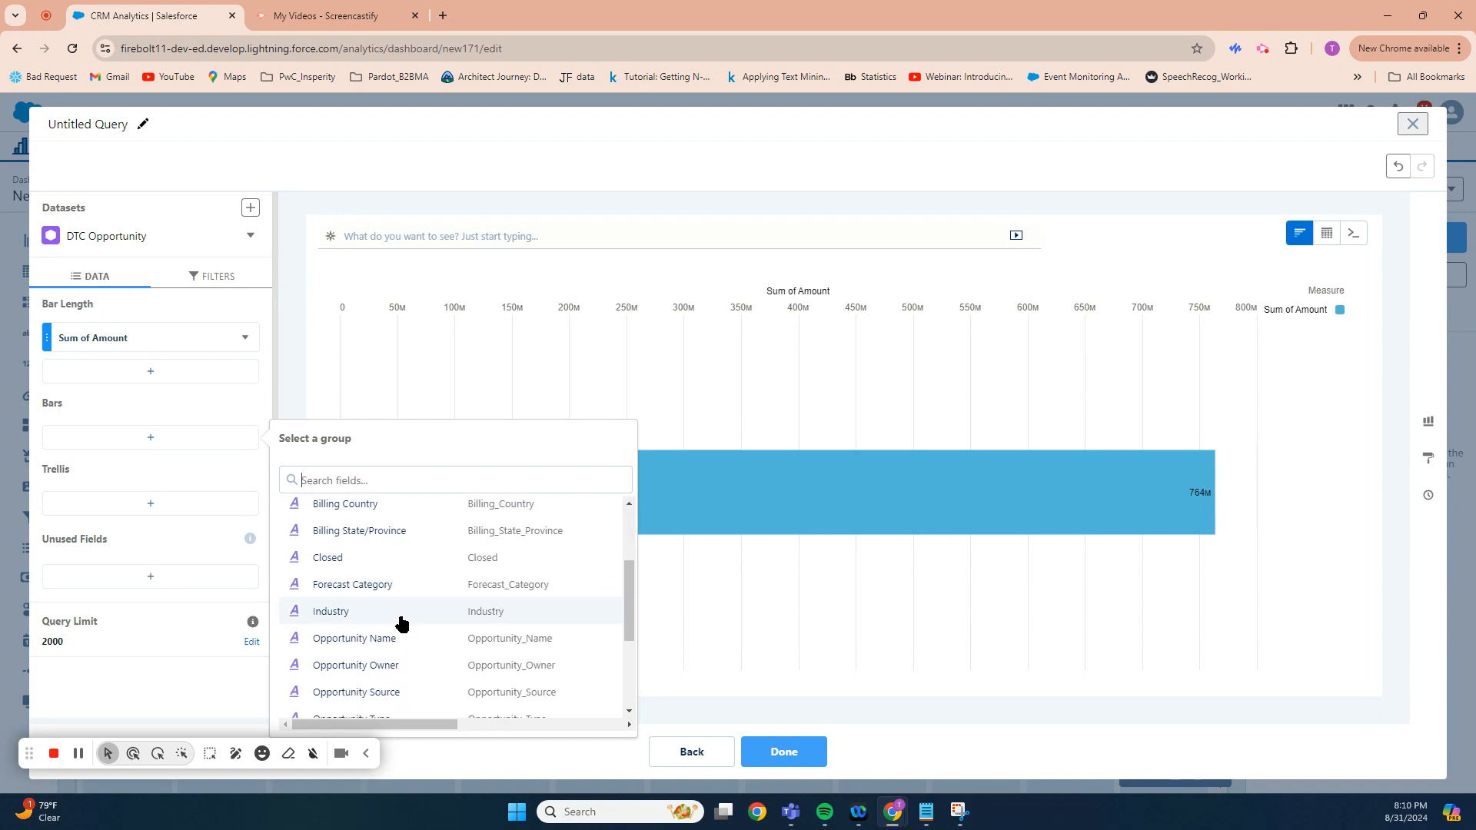
{"action": "left_click", "coordinate": [377, 612]}
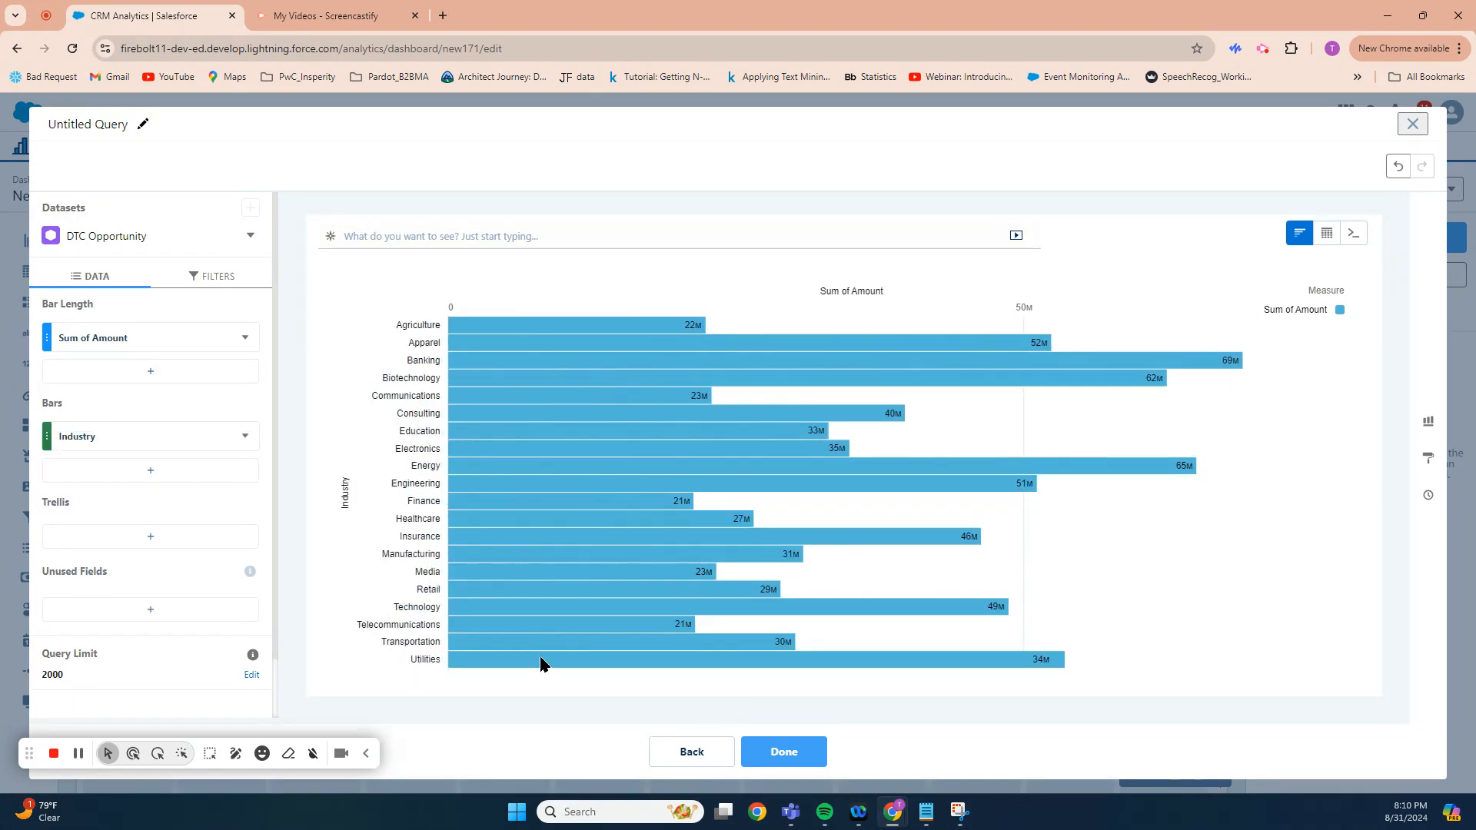
{"action": "left_click", "coordinate": [782, 755]}
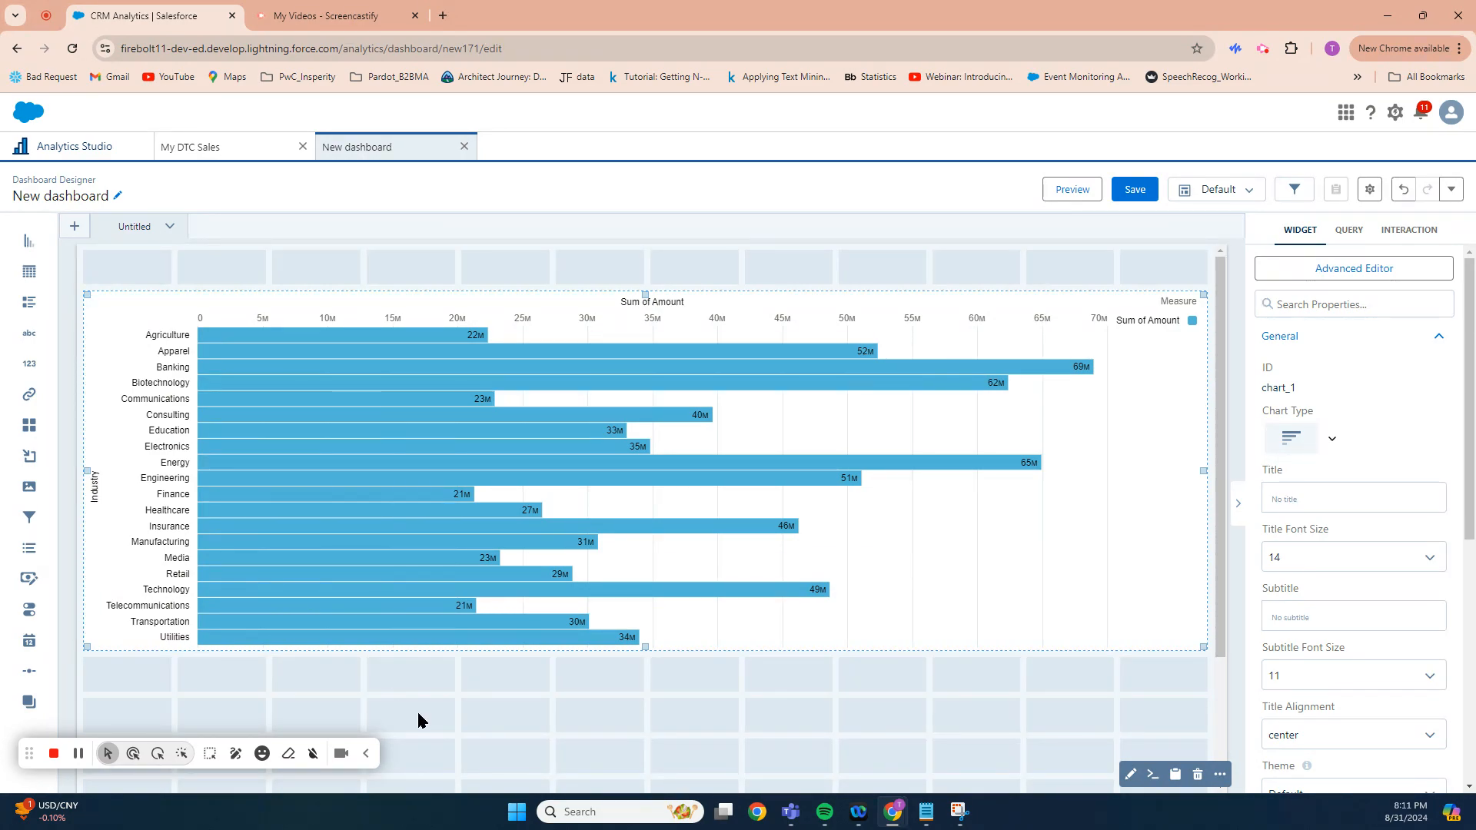
- Start a new custom query and fill its Display column with Industry, Segment and Account Type
{"action": "left_click", "coordinate": [1173, 691]}
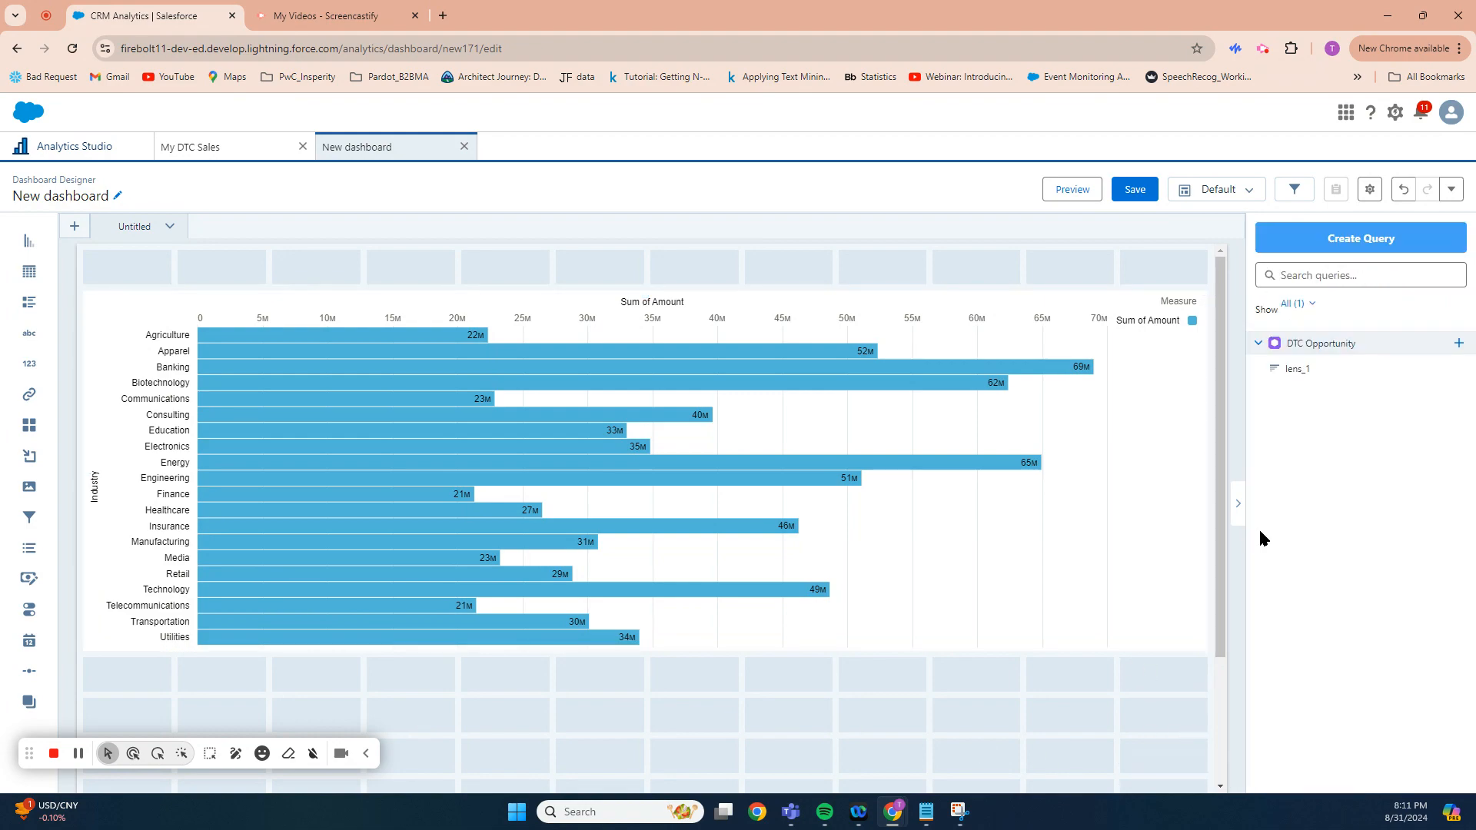
{"action": "left_click", "coordinate": [1342, 246]}
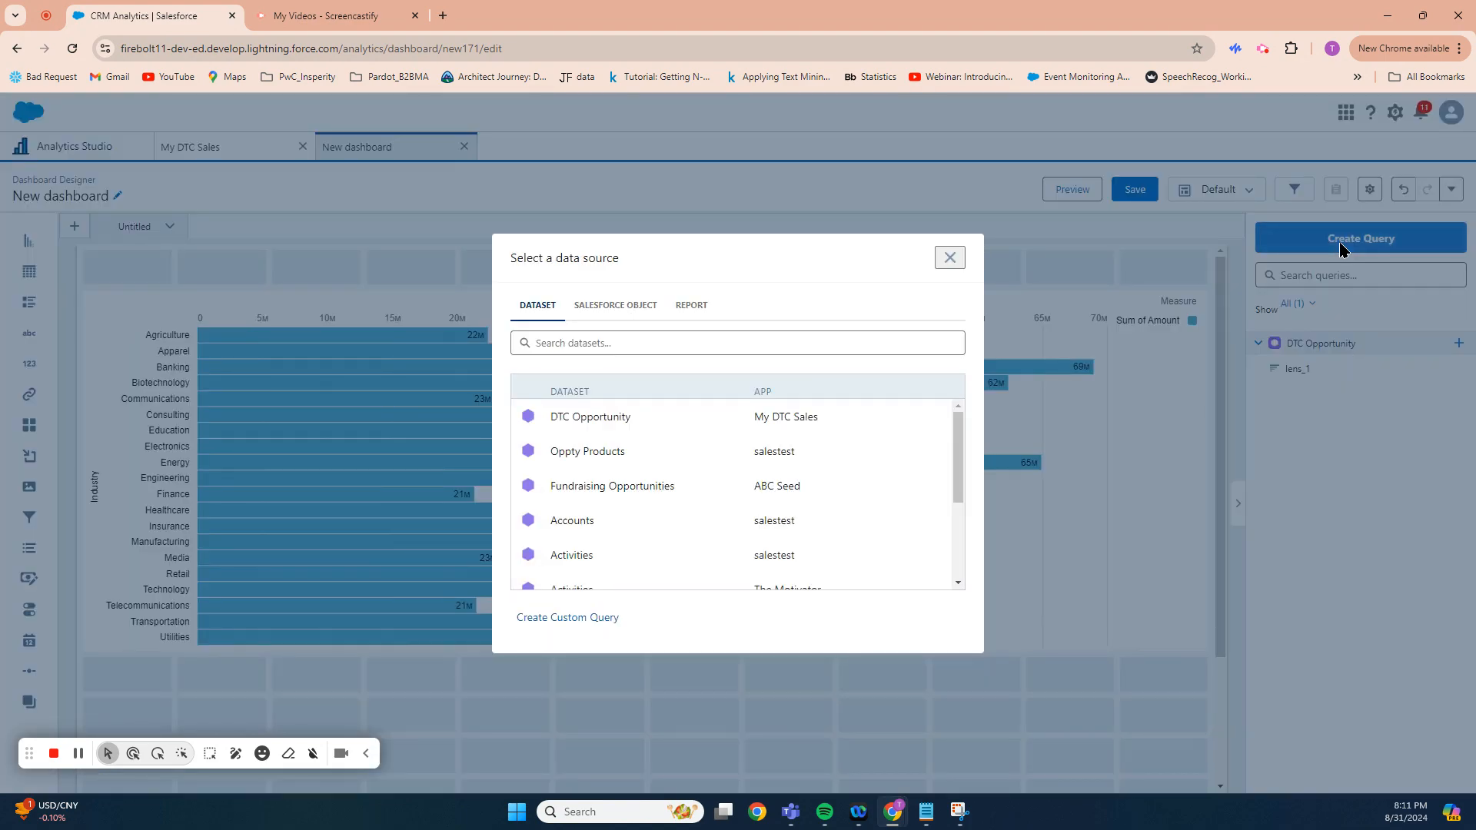
{"action": "left_click", "coordinate": [560, 619]}
{"action": "left_click", "coordinate": [153, 395]}
{"action": "type", "text": "In"}
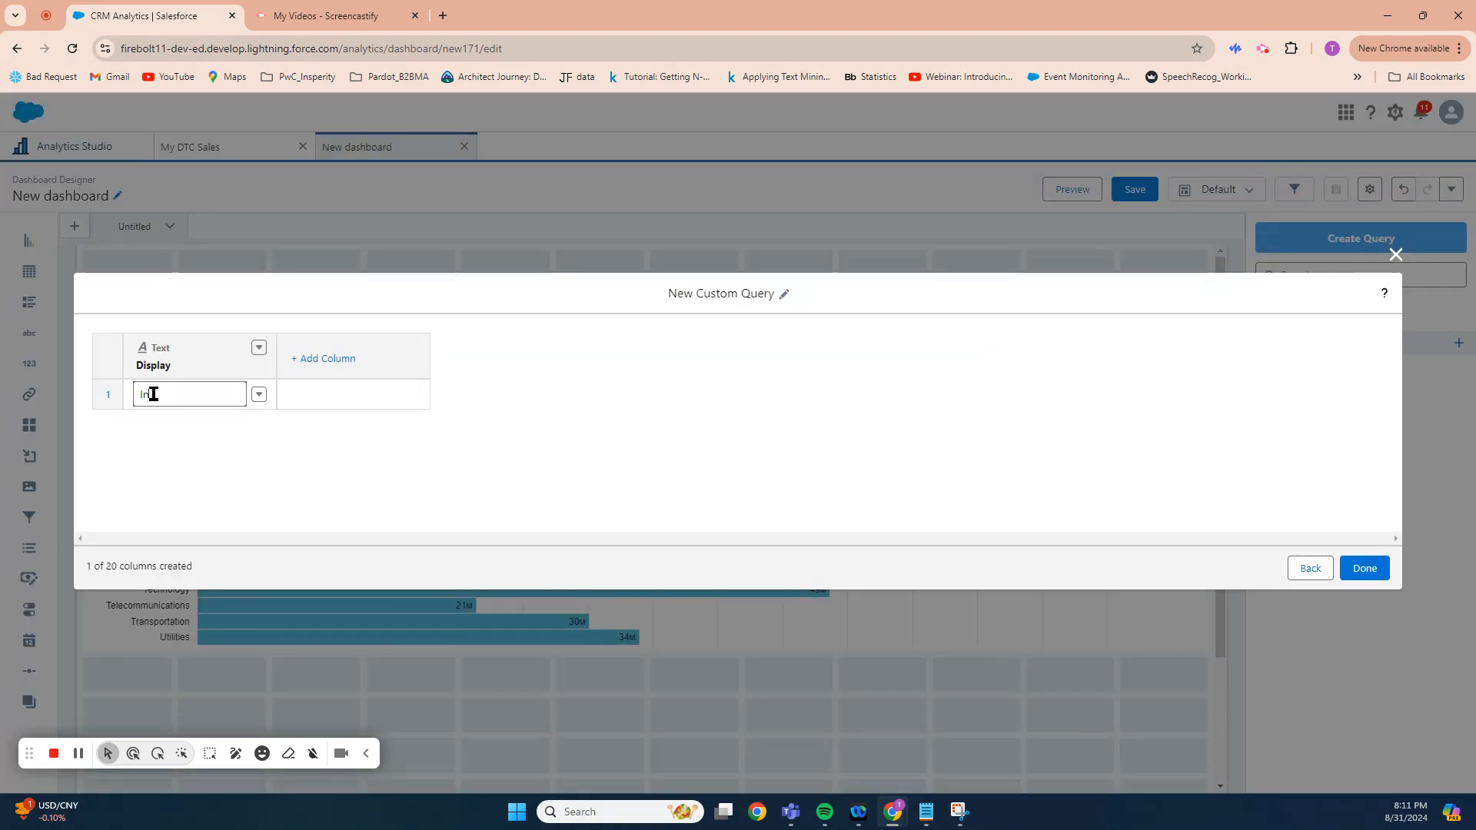
{"action": "type", "text": "dustry"}
{"action": "left_click", "coordinate": [203, 435]}
{"action": "left_click", "coordinate": [168, 429]}
{"action": "type", "text": "Segment"}
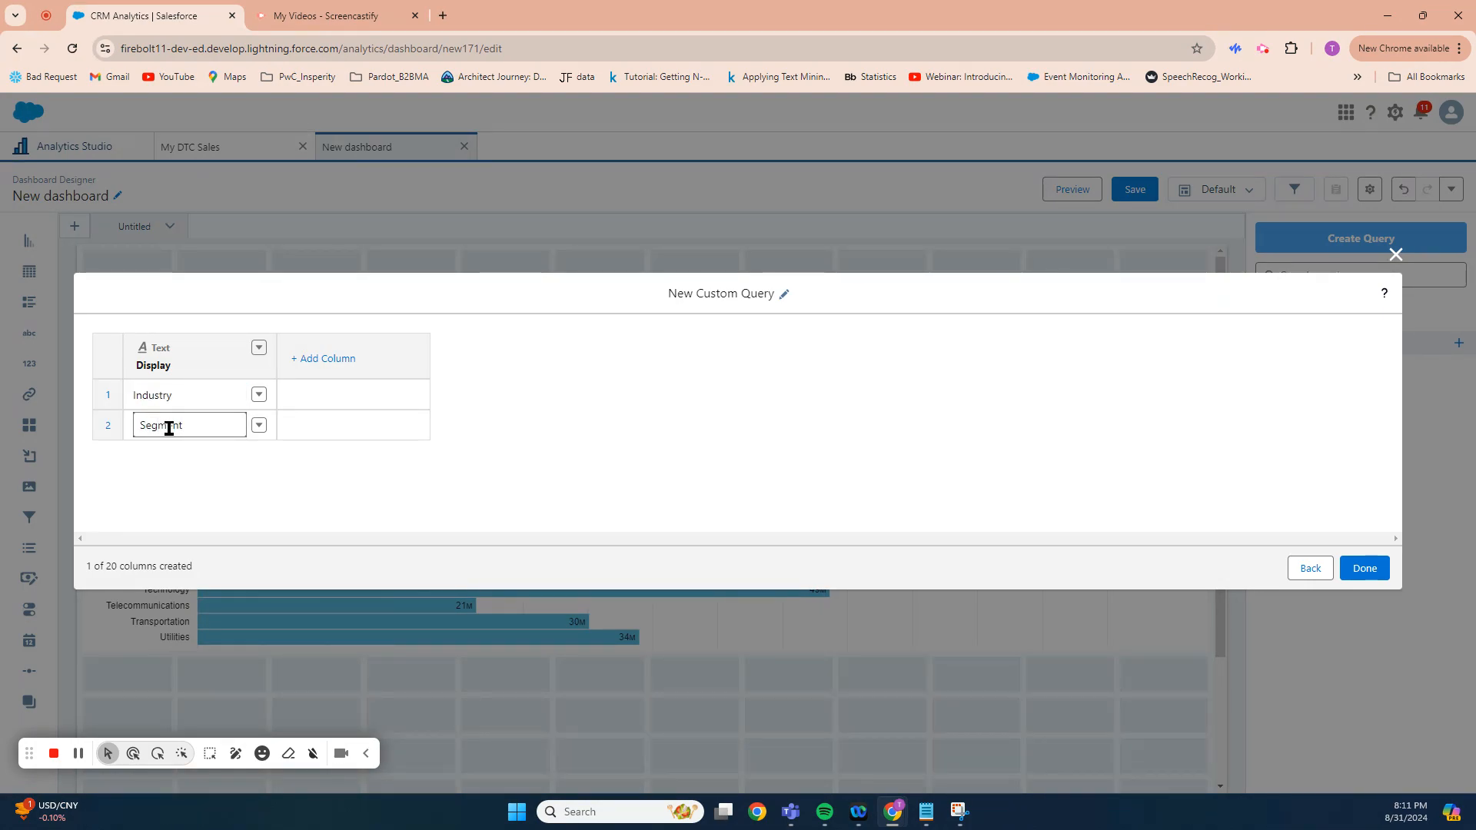
{"action": "left_click", "coordinate": [153, 446]}
{"action": "left_click", "coordinate": [156, 453]}
{"action": "type", "text": "Account Type"}
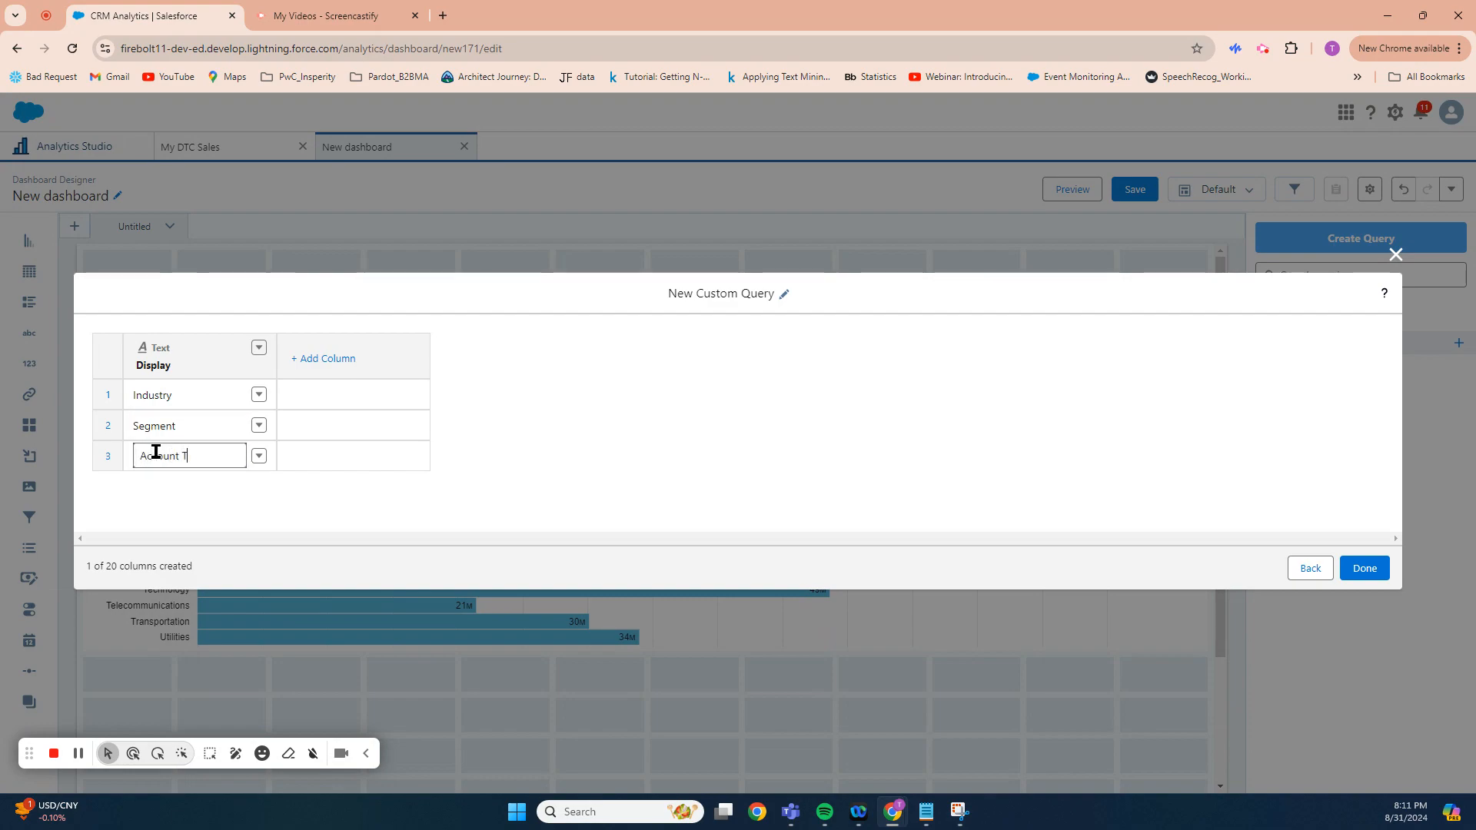
- Add a dimension column based on the DTC Opportunity dataset to the custom query
{"action": "left_click", "coordinate": [326, 369]}
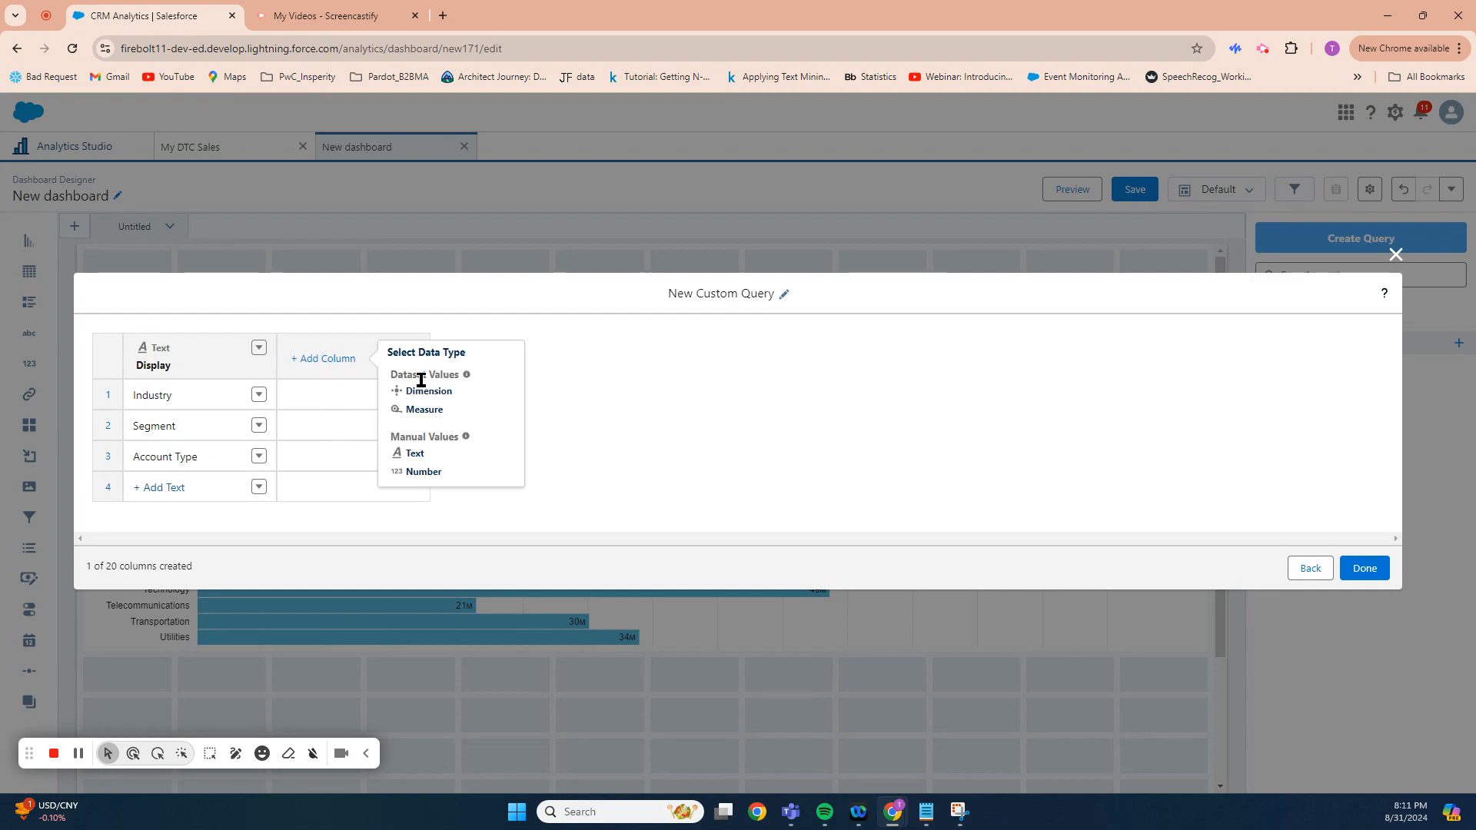
{"action": "left_click", "coordinate": [444, 394]}
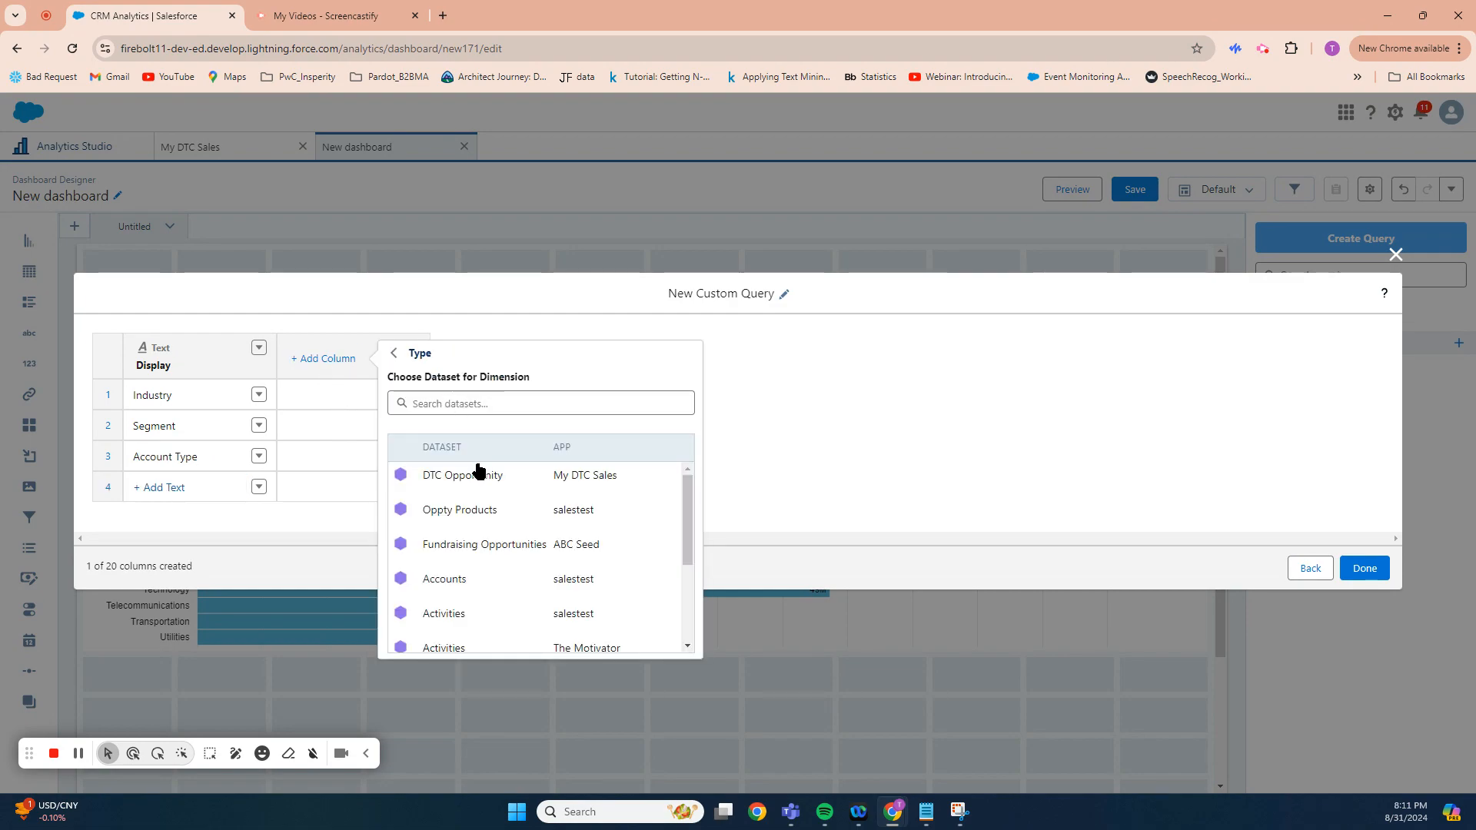
{"action": "left_click", "coordinate": [464, 477]}
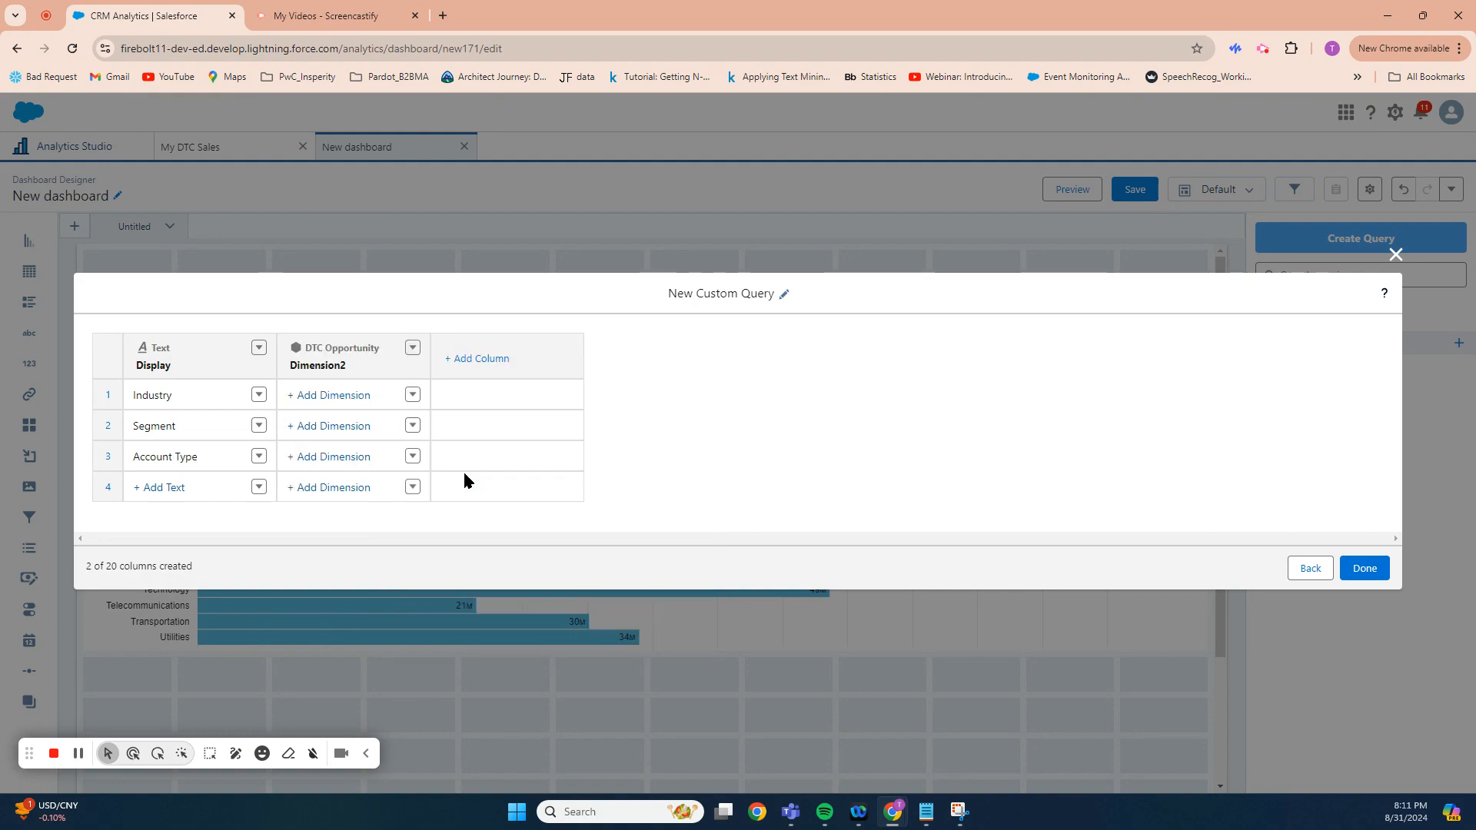
- Rename the new dimension column to GroupBy
{"action": "left_click", "coordinate": [309, 369]}
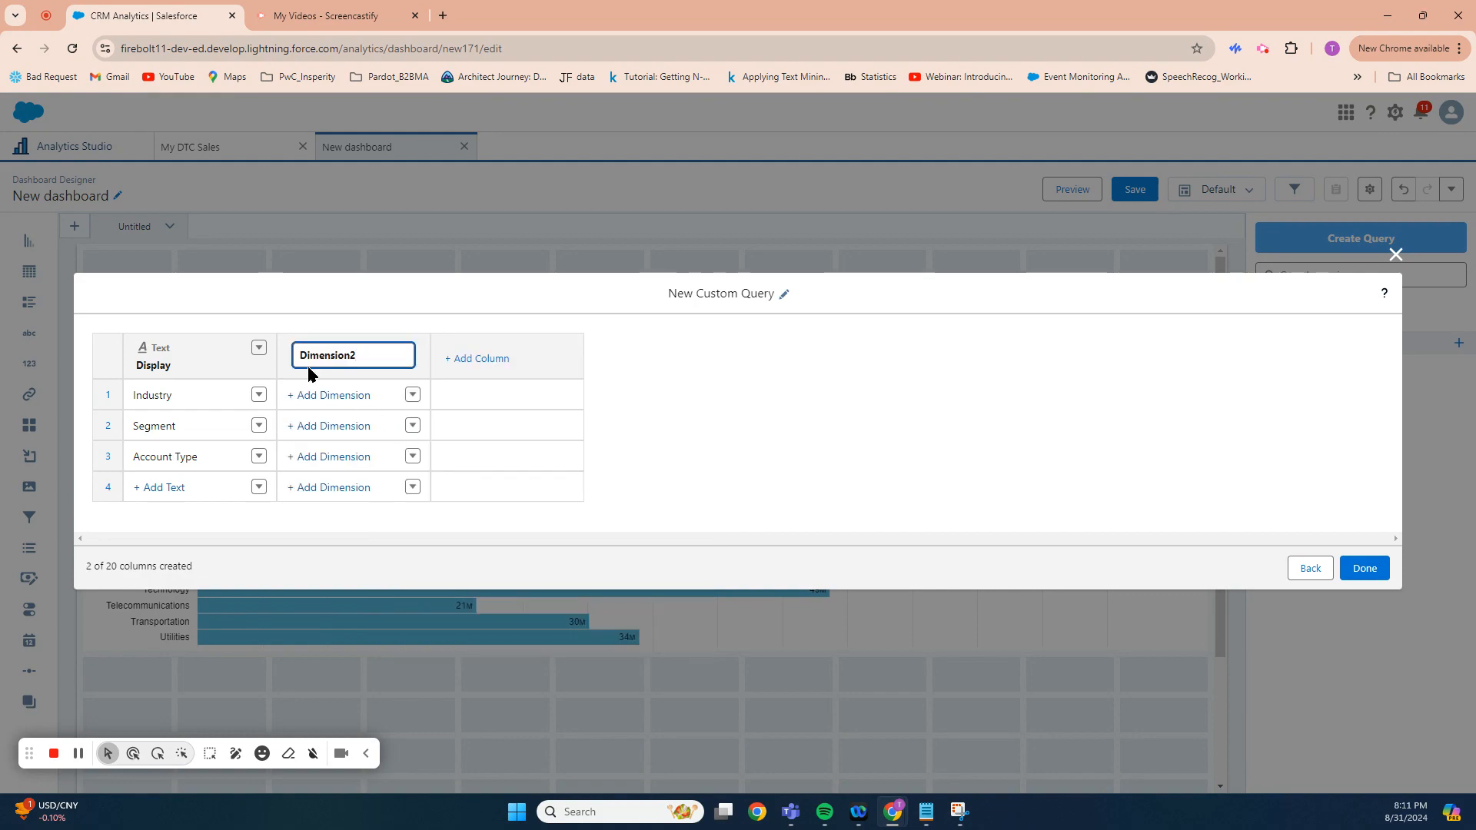
{"action": "key", "text": "BackSpace"}
{"action": "key", "text": "BackSpace"}
{"action": "key", "text": "BackSpace"}
{"action": "key", "text": "BackSpace"}
{"action": "key", "text": "BackSpace"}
{"action": "key", "text": "BackSpace"}
{"action": "key", "text": "BackSpace"}
{"action": "key", "text": "BackSpace"}
{"action": "key", "text": "BackSpace"}
{"action": "type", "text": "GroupBy"}
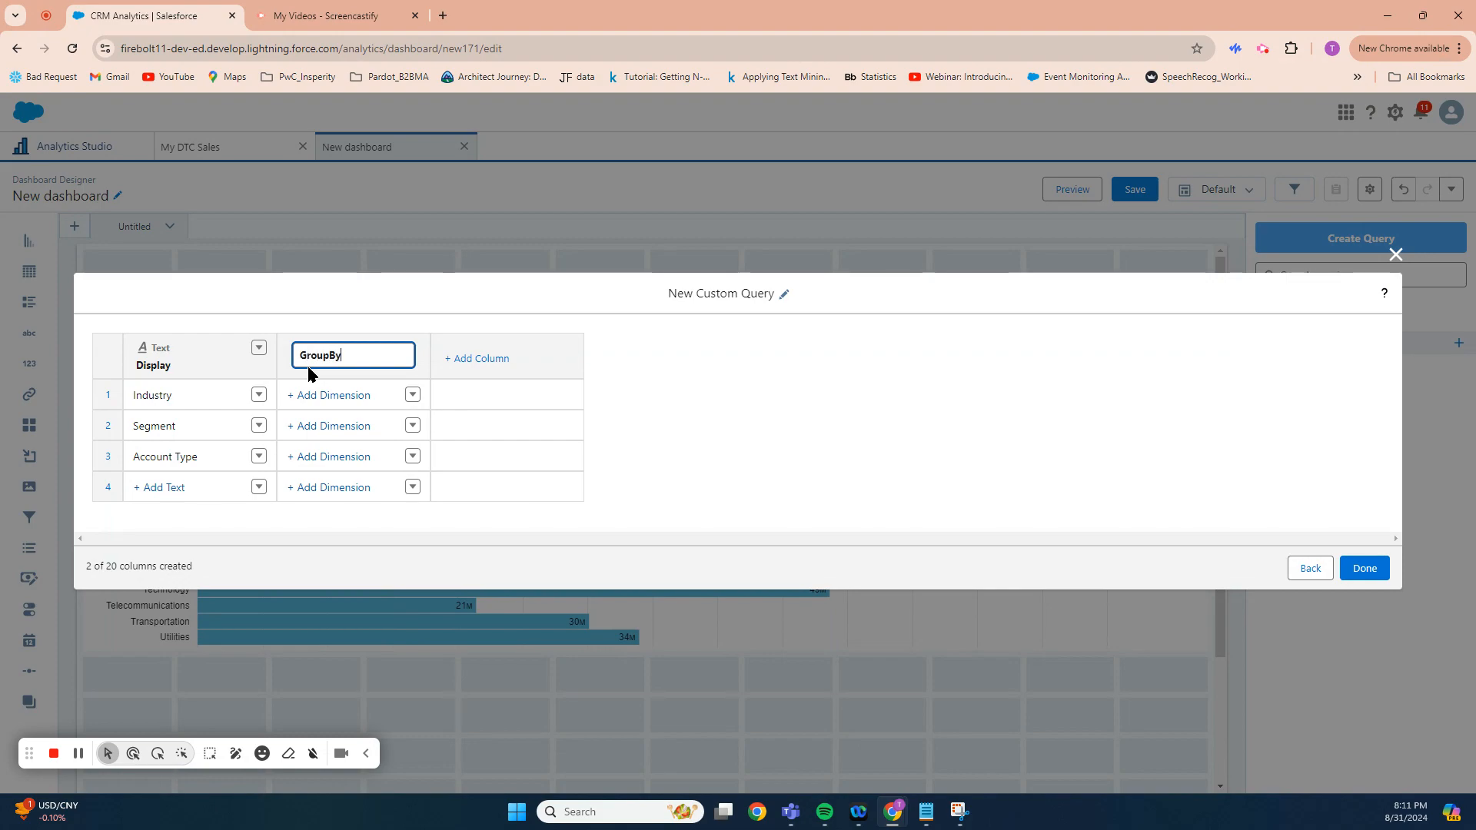
{"action": "left_click", "coordinate": [329, 395]}
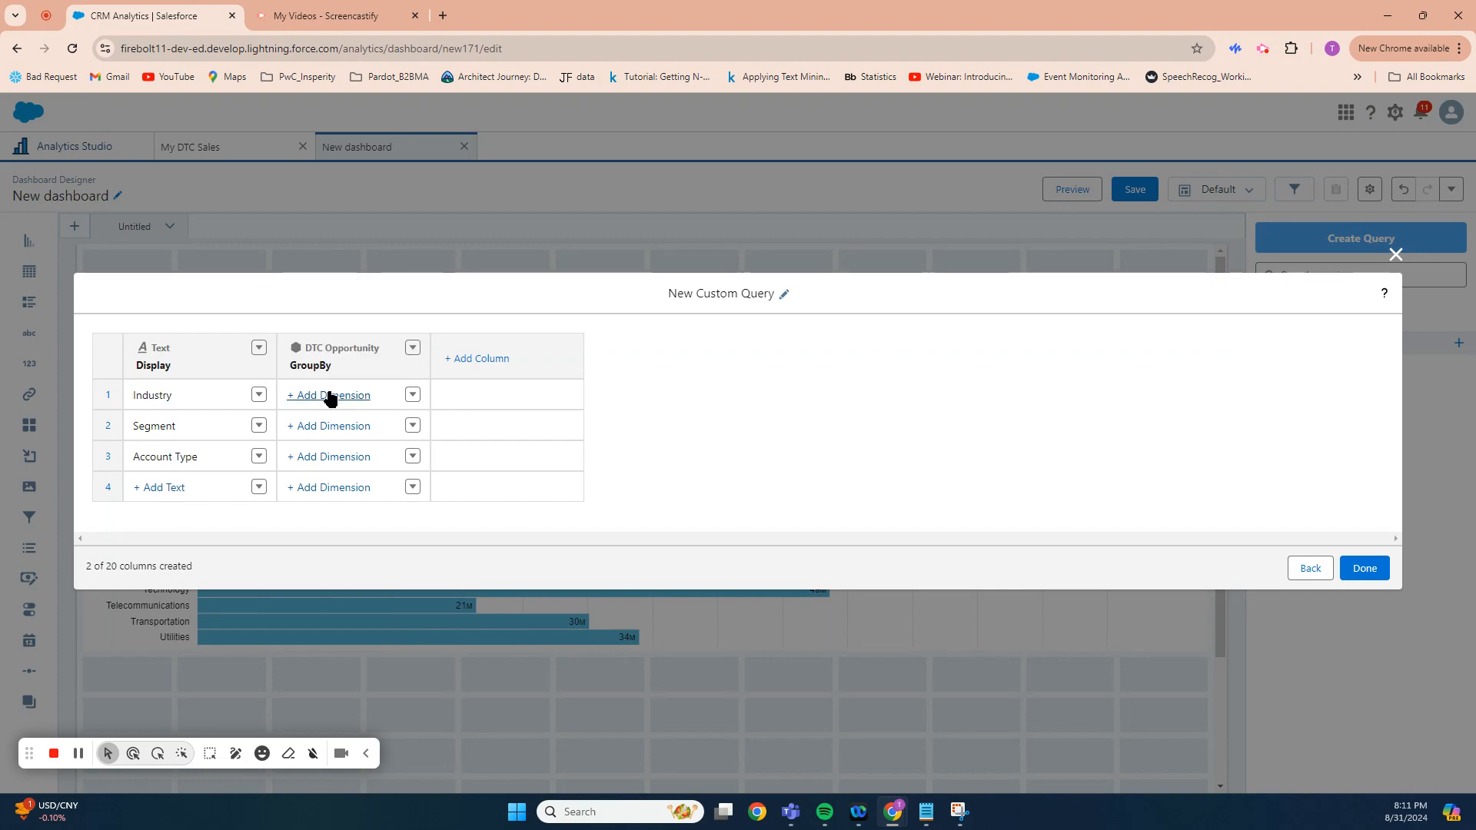
- Assign the Industry, Segment and Account_Type dimensions to the matching GroupBy rows and finish the custom query
{"action": "left_click", "coordinate": [329, 395]}
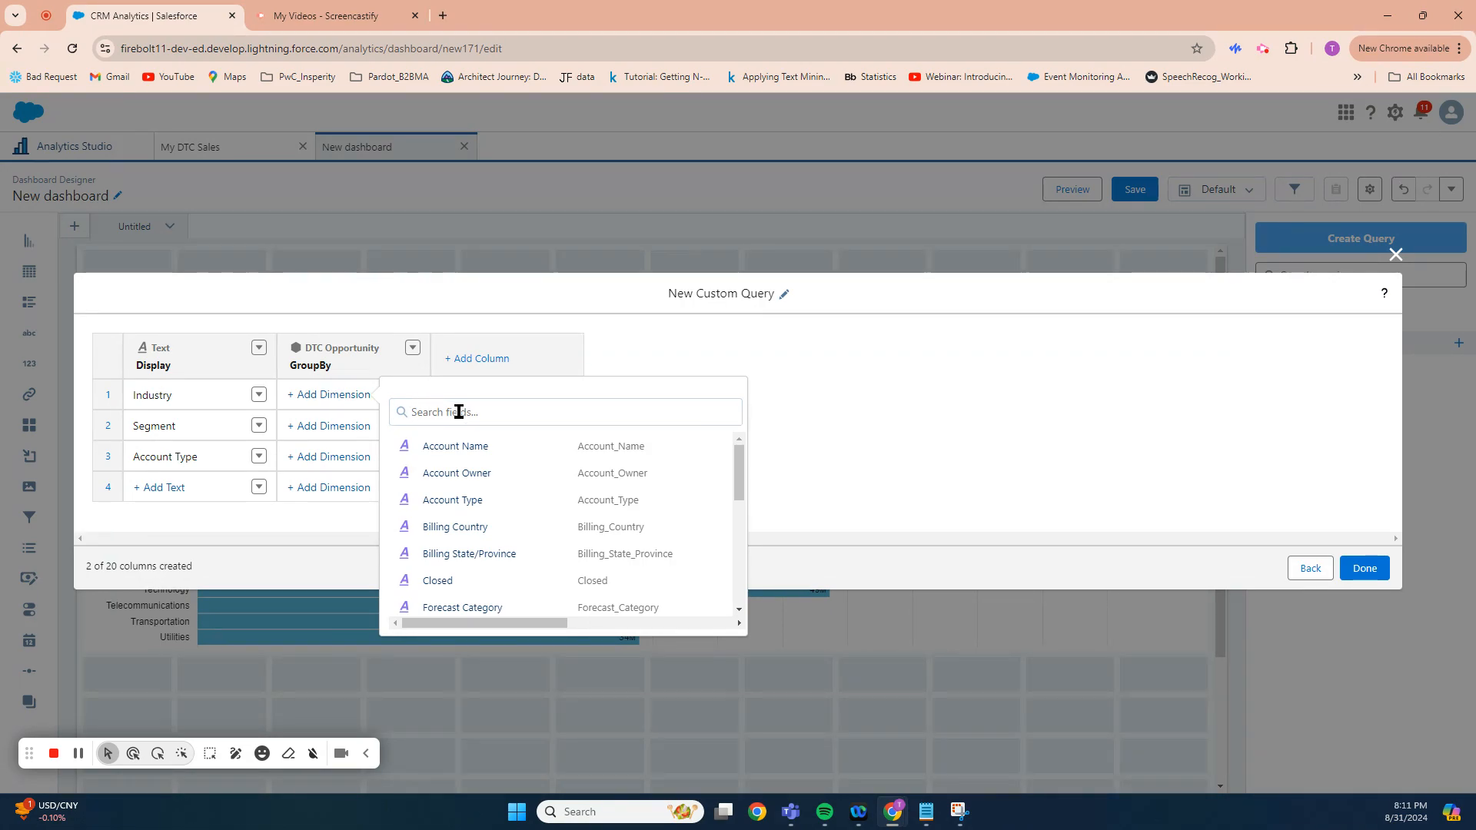
{"action": "type", "text": "Ind"}
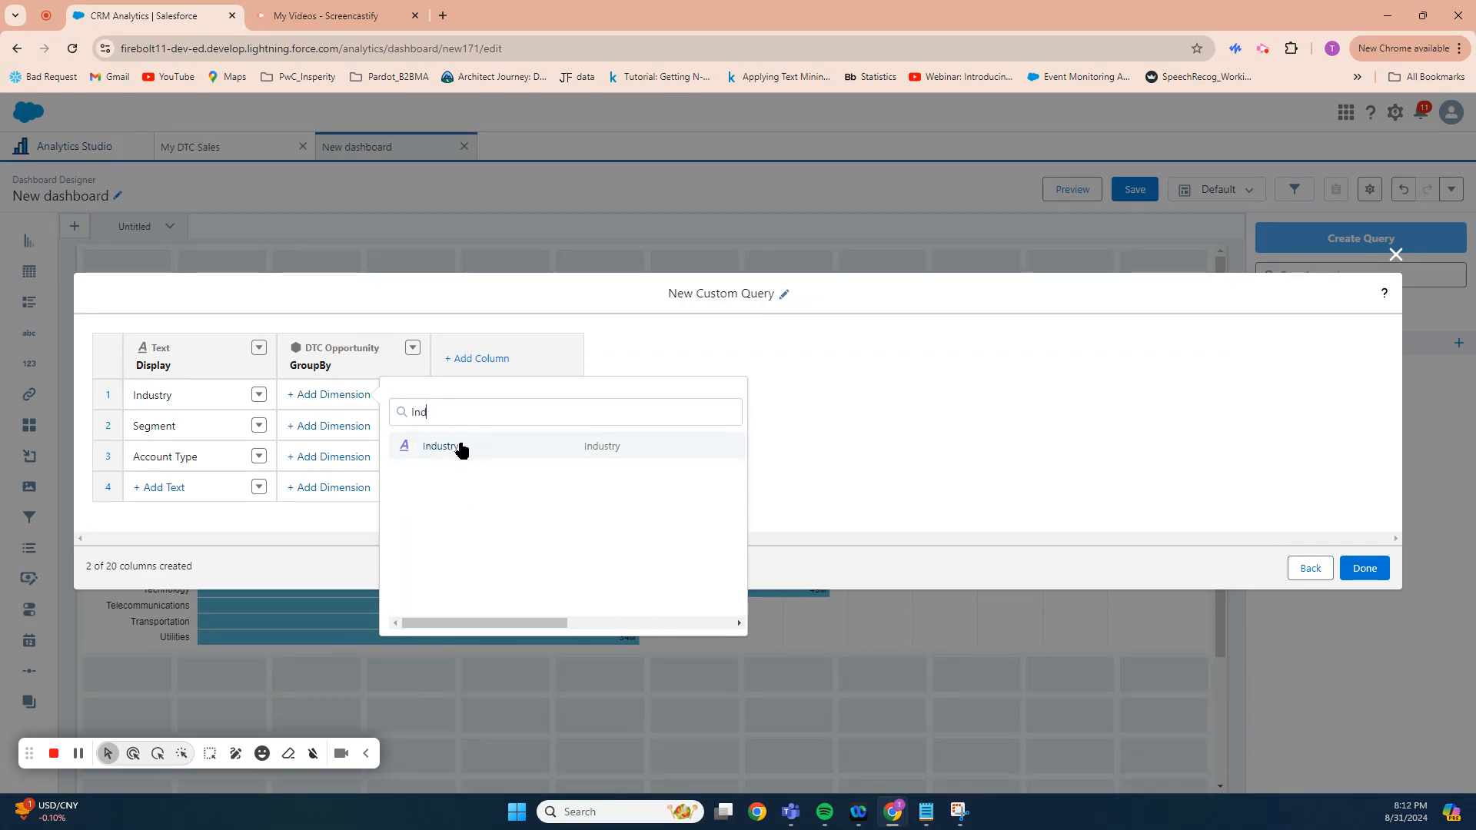
{"action": "left_click", "coordinate": [462, 445]}
{"action": "left_click", "coordinate": [334, 426]}
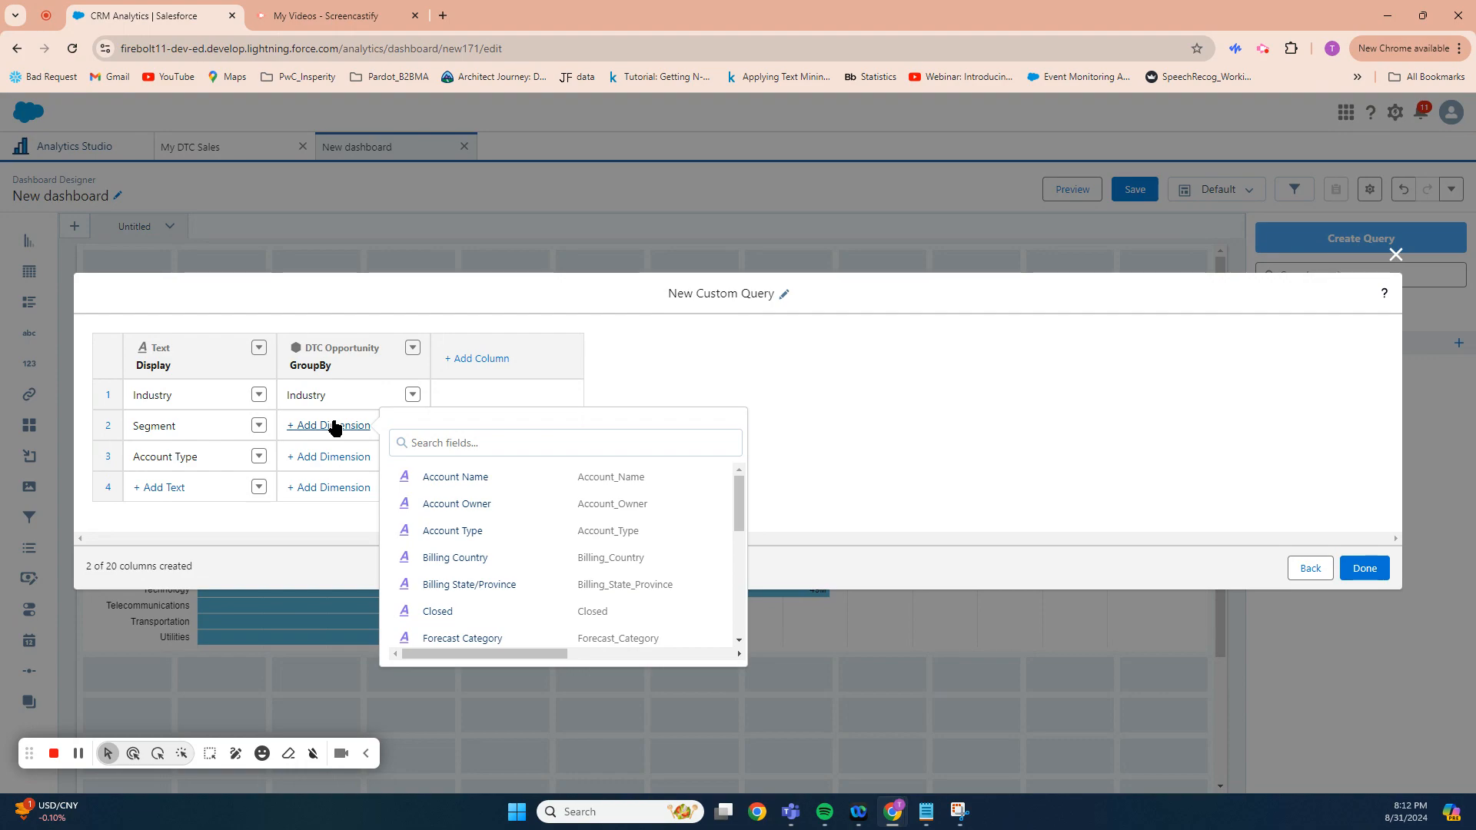
{"action": "type", "text": "Seg"}
{"action": "left_click", "coordinate": [438, 478]}
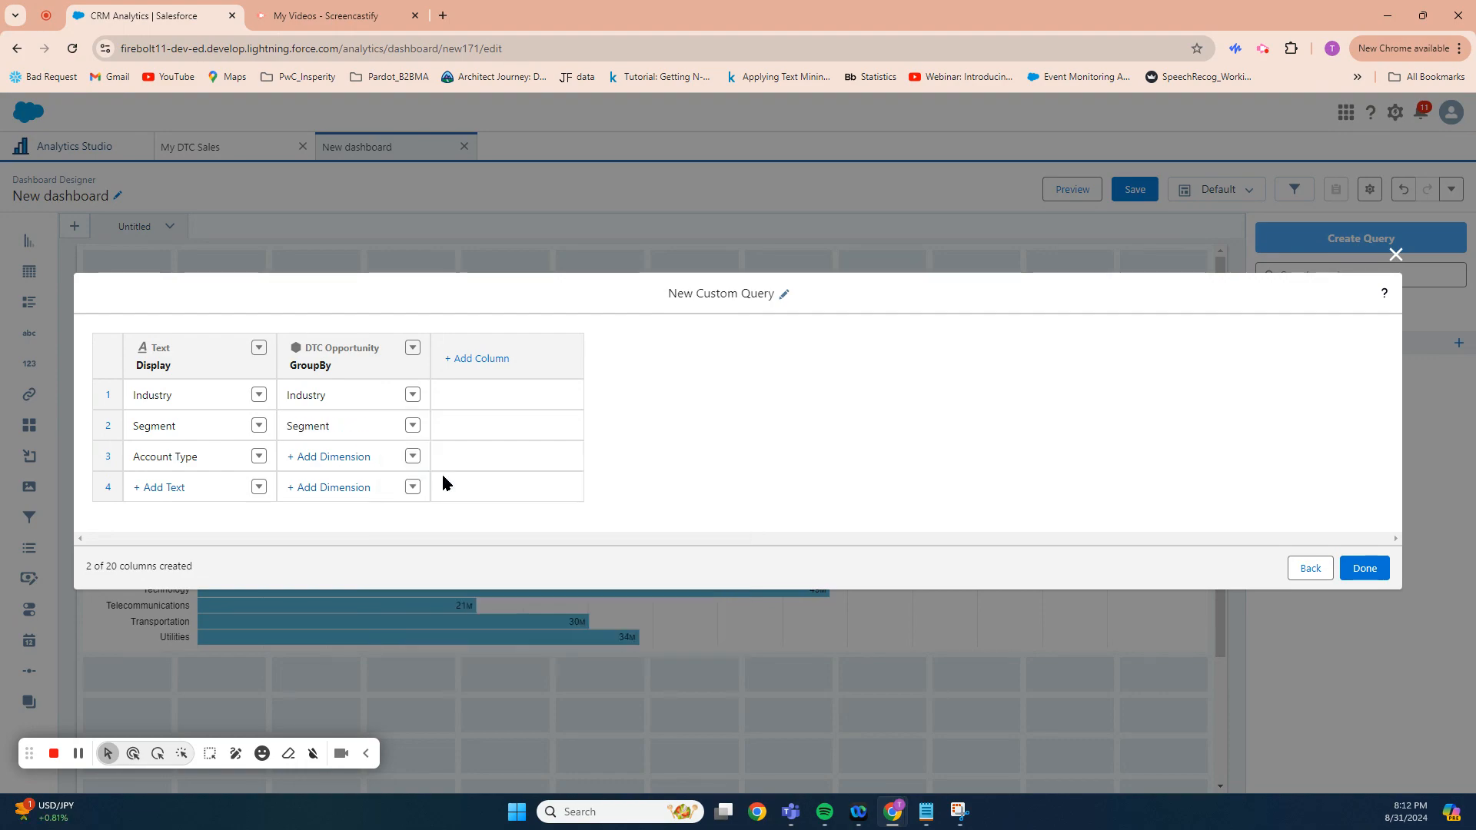
{"action": "left_click", "coordinate": [336, 456]}
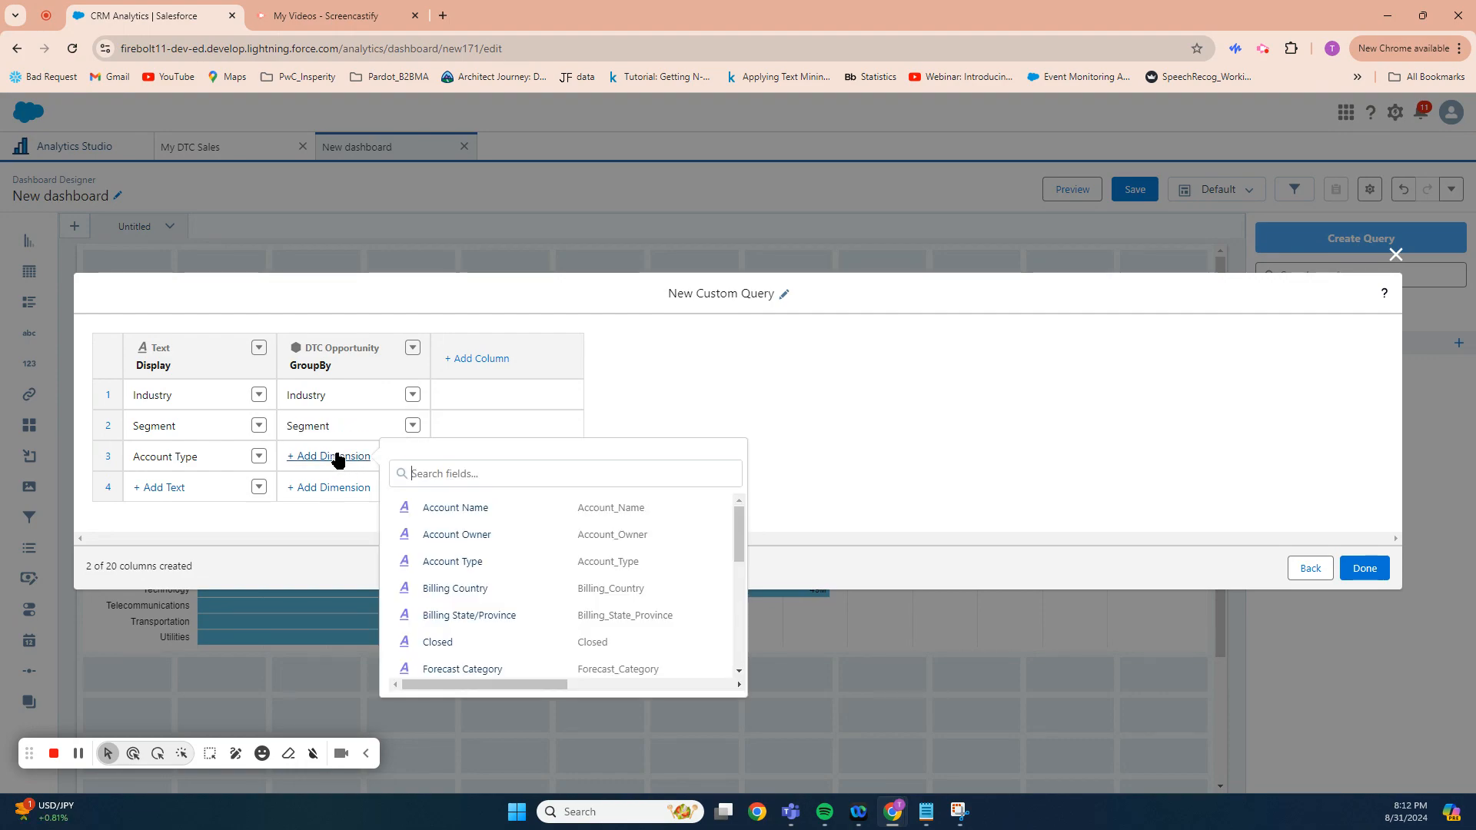
{"action": "left_click", "coordinate": [469, 563]}
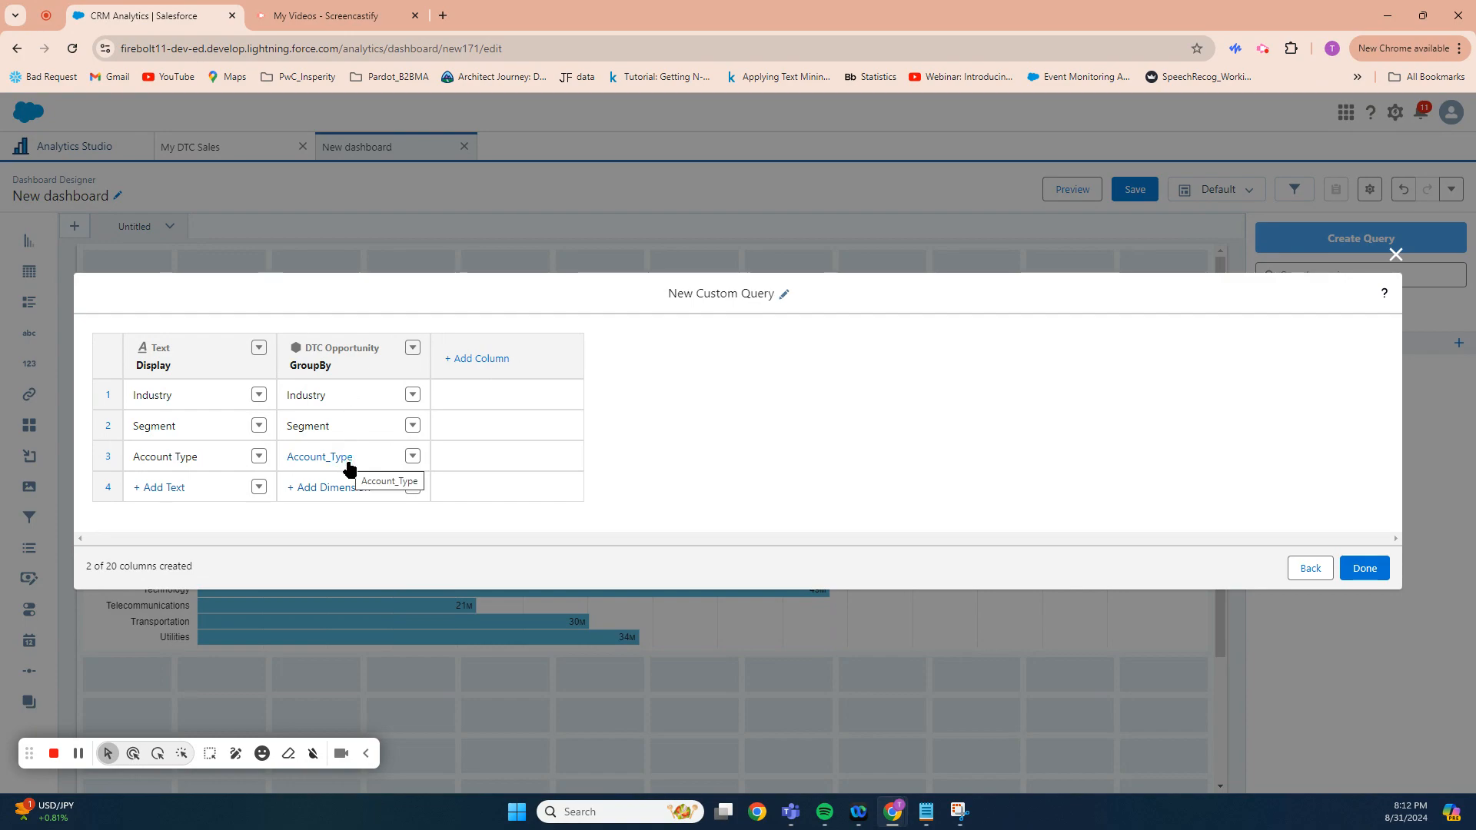
{"action": "left_click", "coordinate": [1365, 569]}
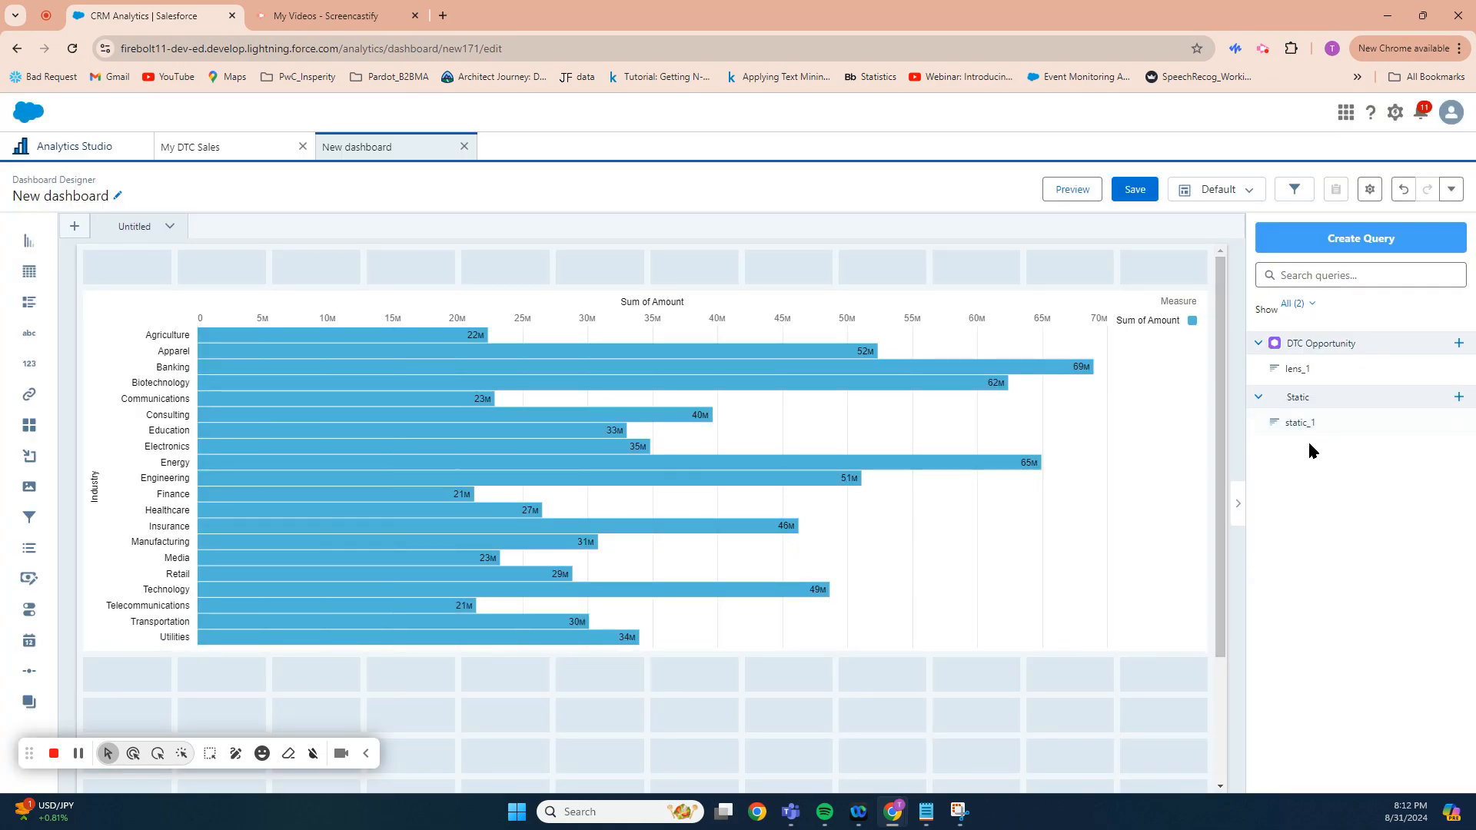
- Place the custom query as a toggle above the chart and set its selection type to Single selection (required)
{"action": "left_click_drag", "start_coordinate": [1307, 429], "coordinate": [336, 262]}
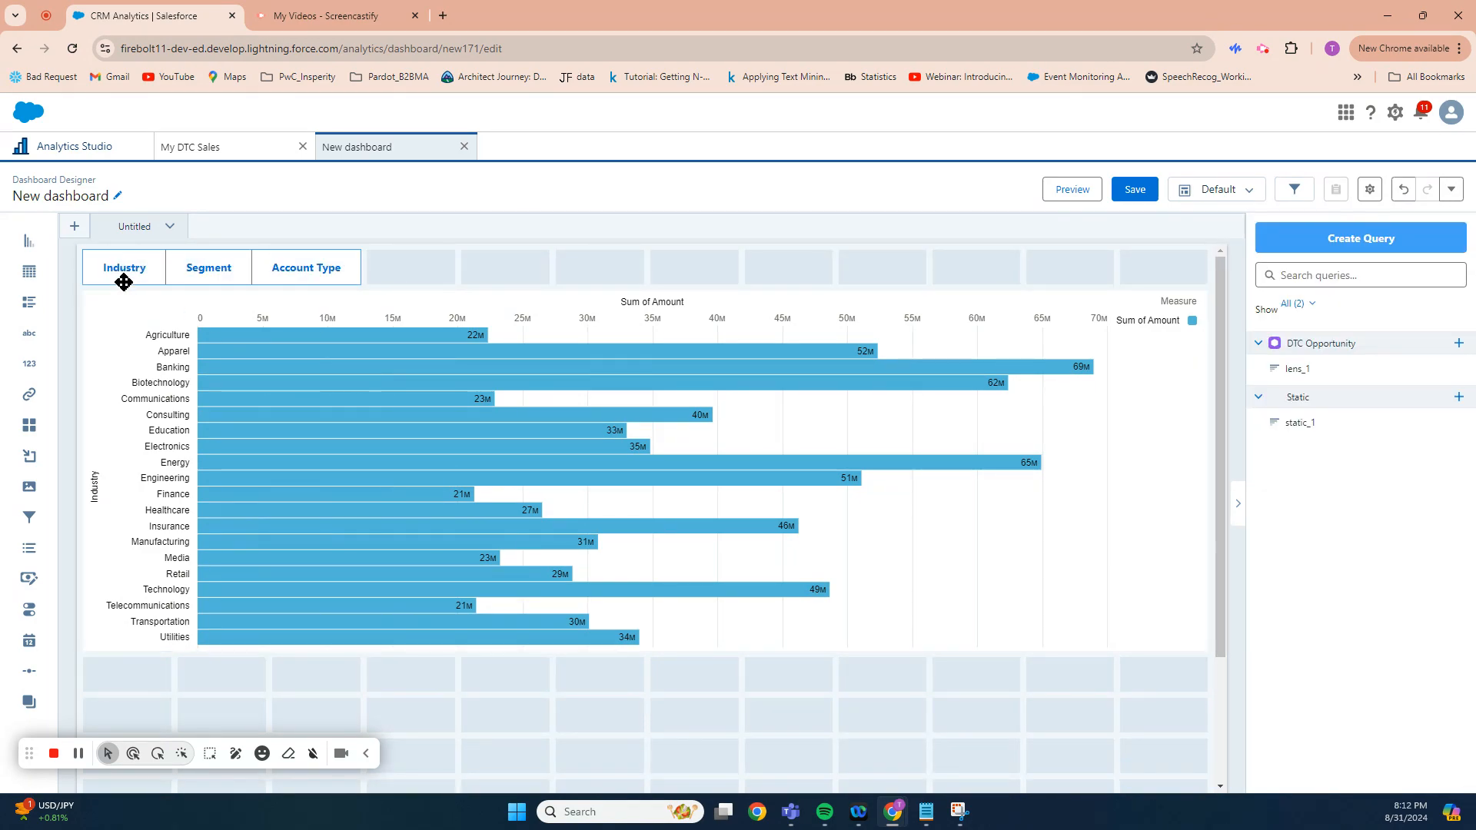
{"action": "left_click", "coordinate": [354, 272]}
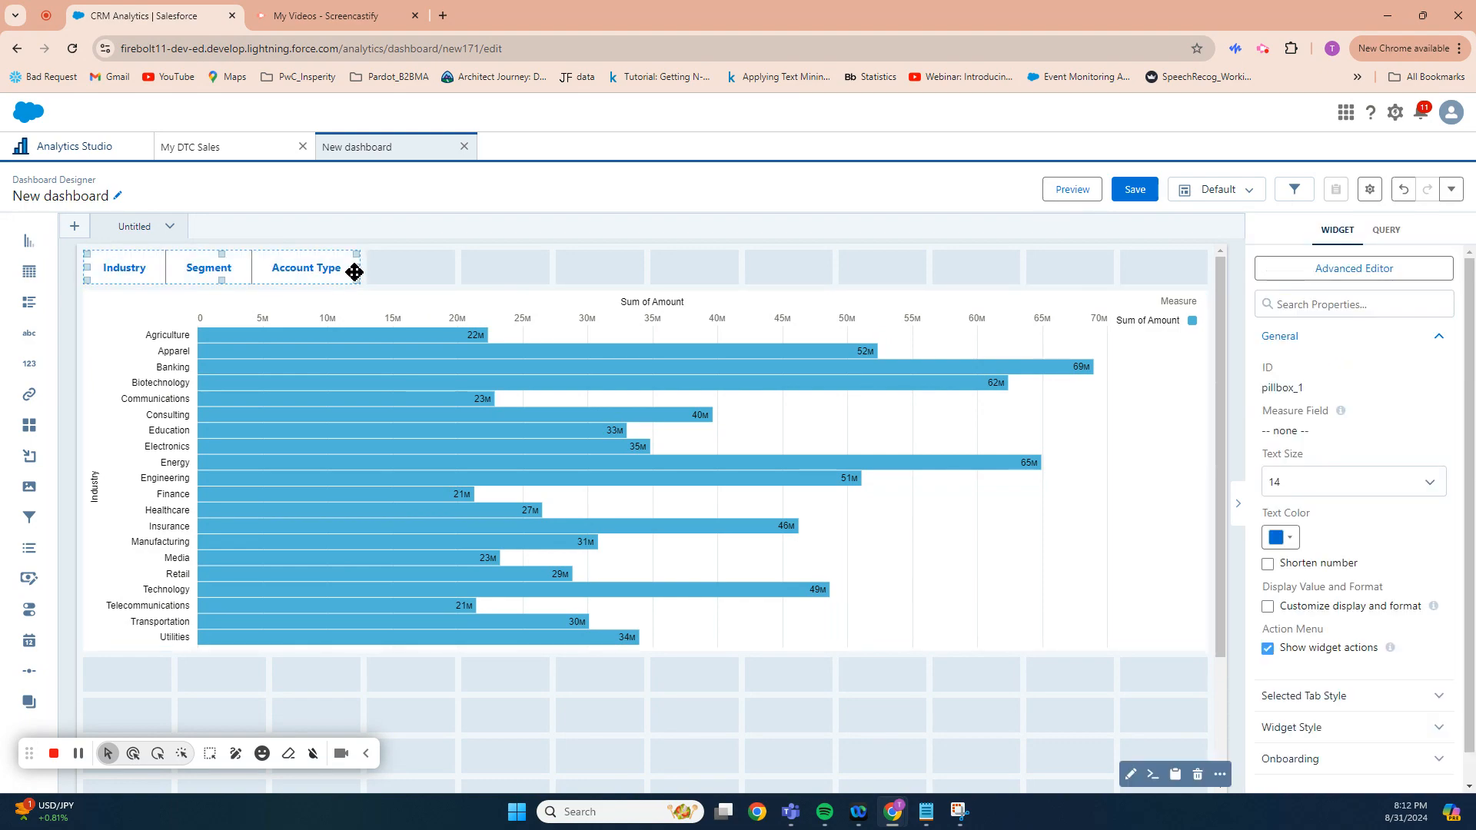
{"action": "left_click", "coordinate": [1395, 235]}
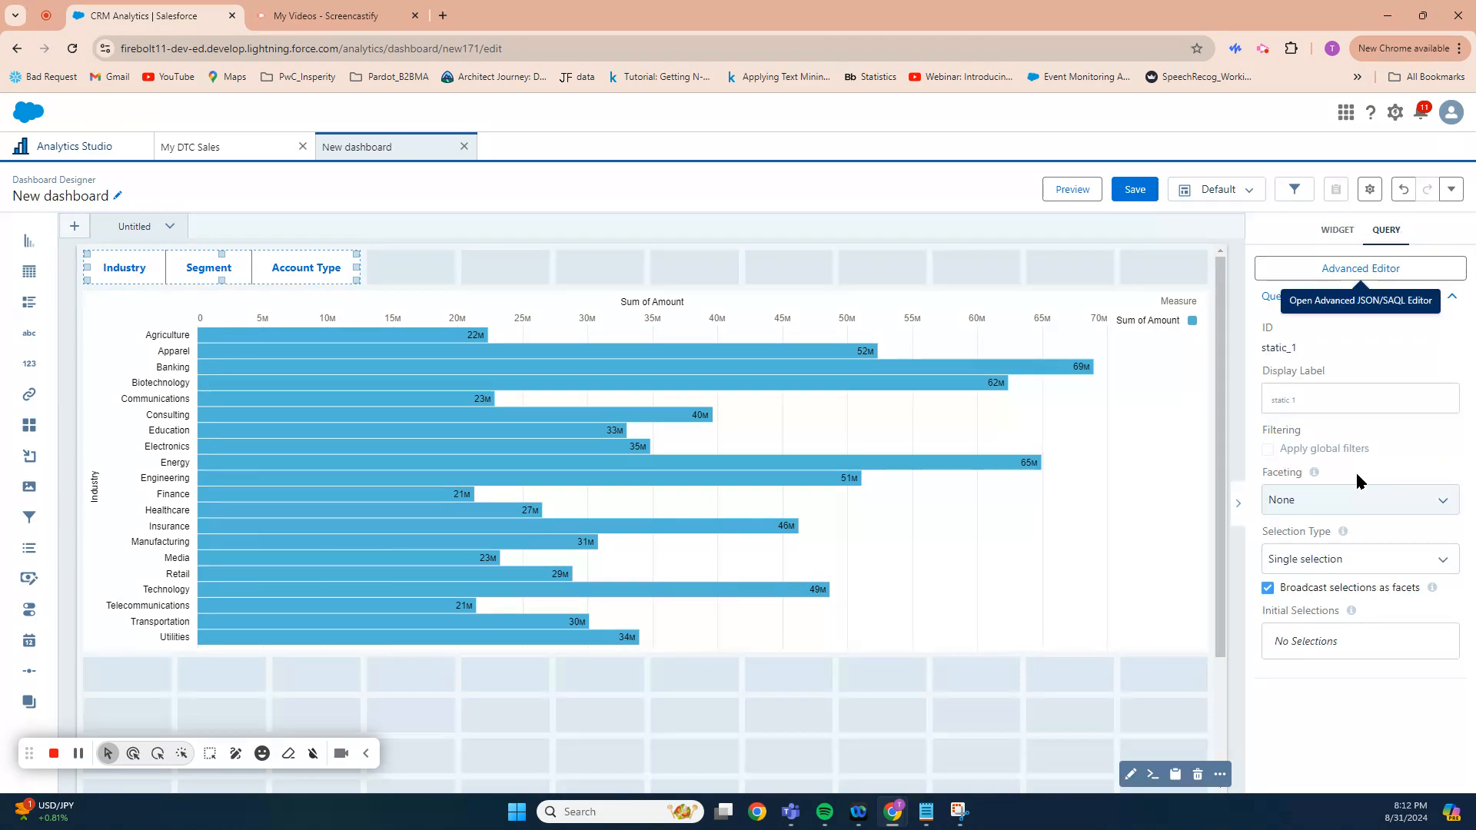
{"action": "left_click", "coordinate": [1341, 564]}
{"action": "left_click", "coordinate": [1359, 656]}
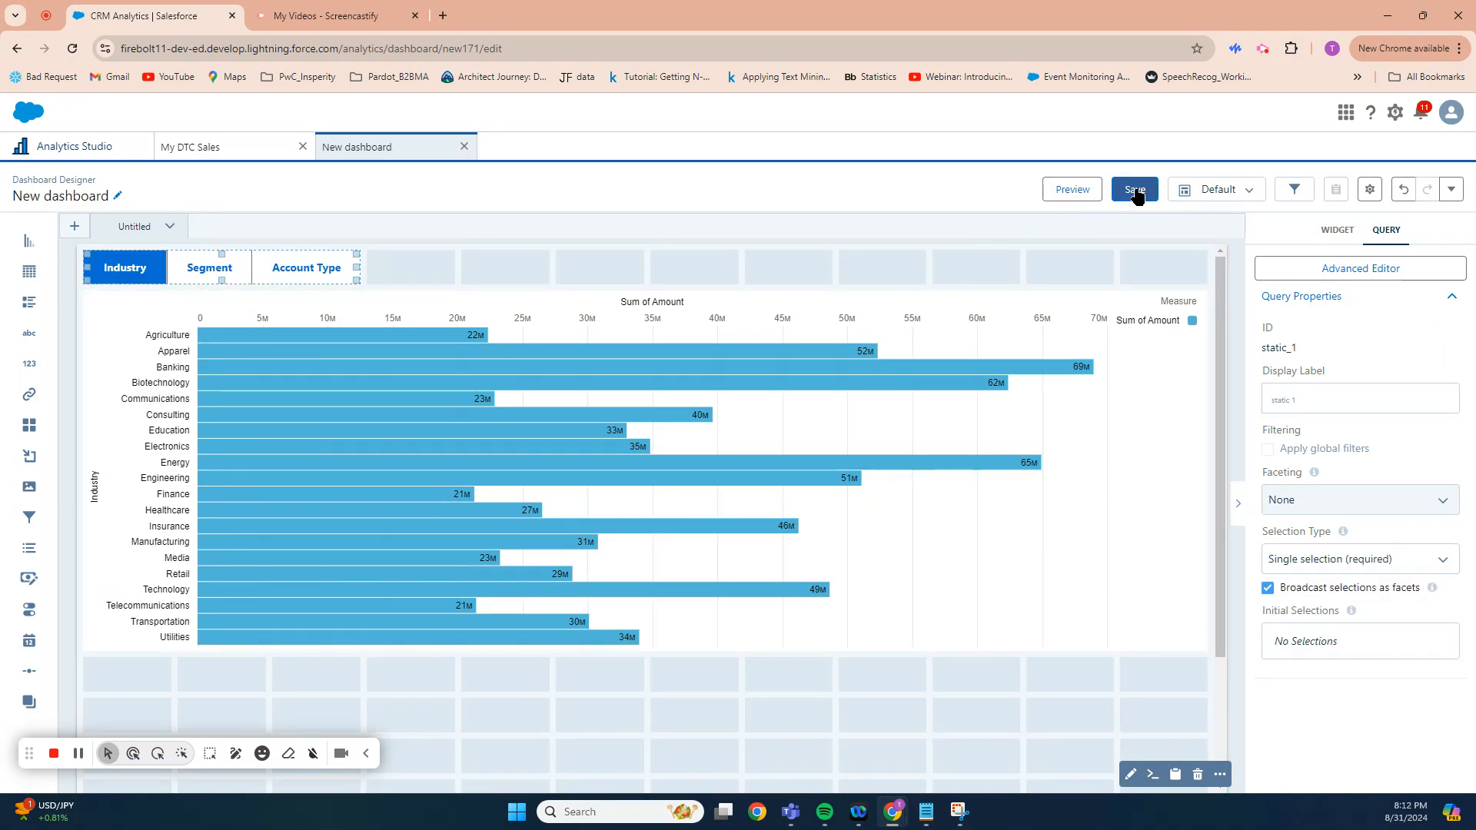
- Preview the dashboard and test how the chart responds to the Segment, Account Type and Industry toggle options
{"action": "left_click", "coordinate": [1066, 189]}
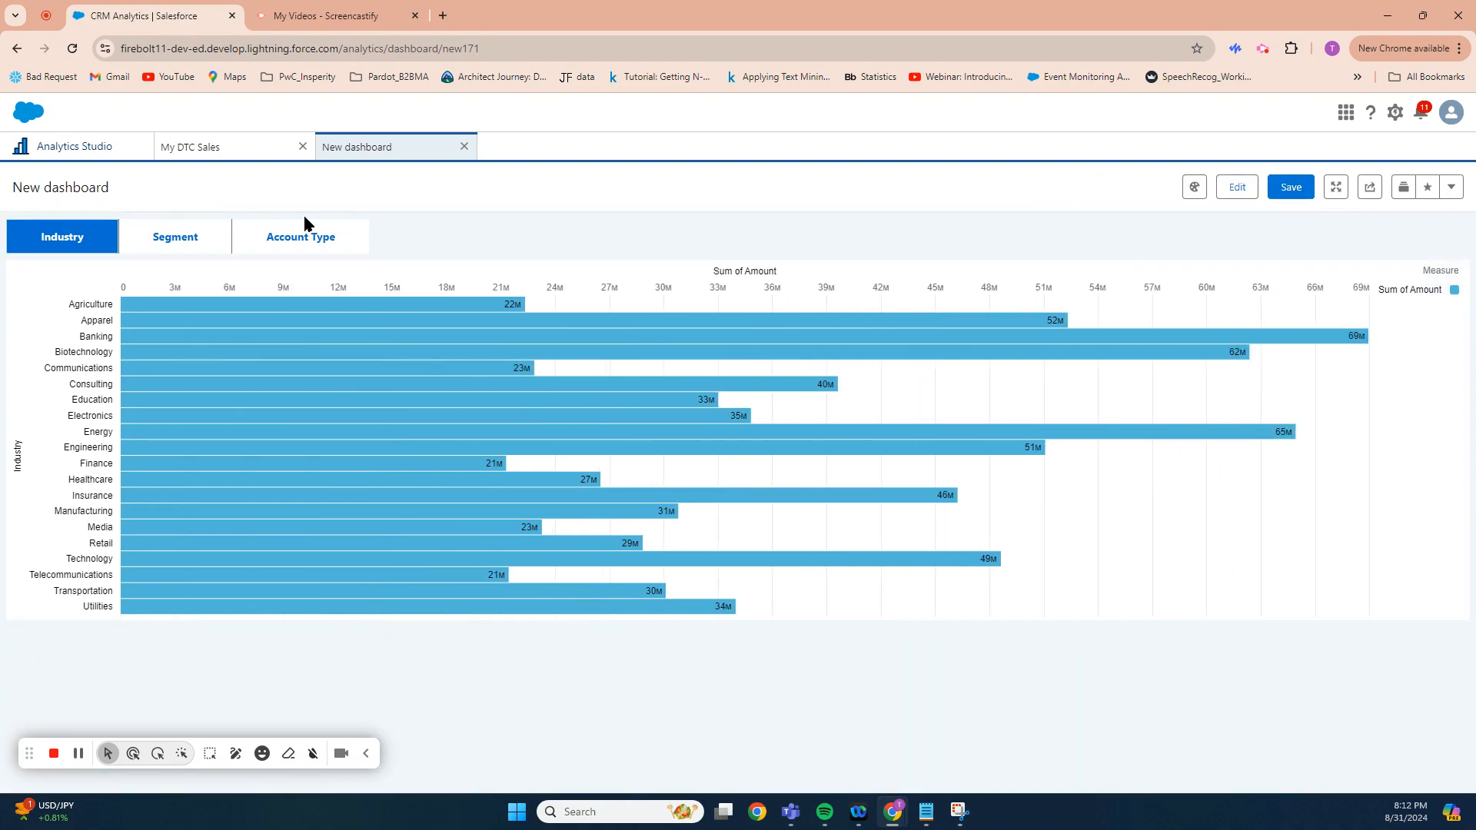
{"action": "left_click", "coordinate": [185, 241]}
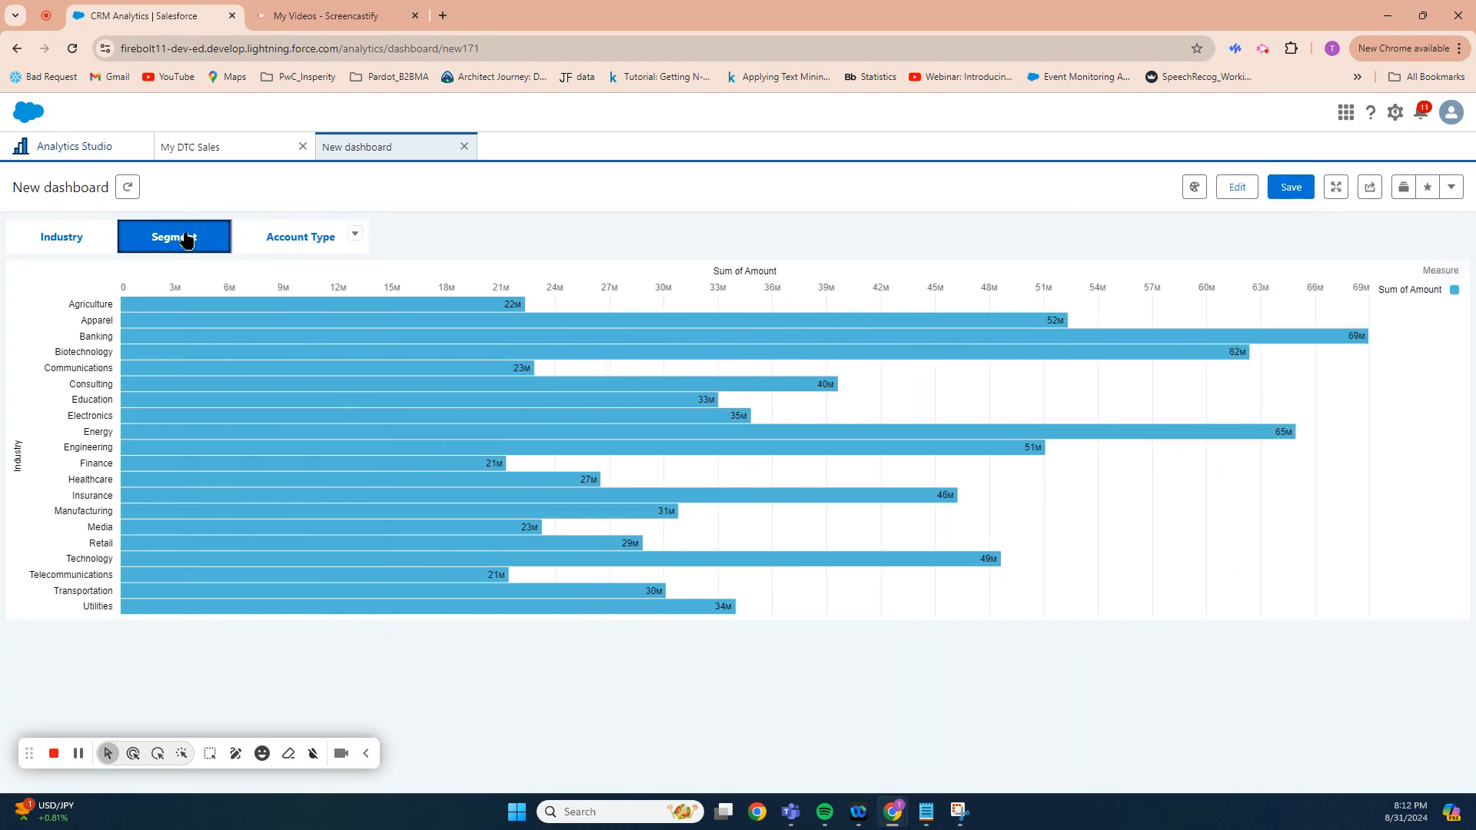
{"action": "left_click", "coordinate": [320, 240]}
{"action": "left_click", "coordinate": [193, 242]}
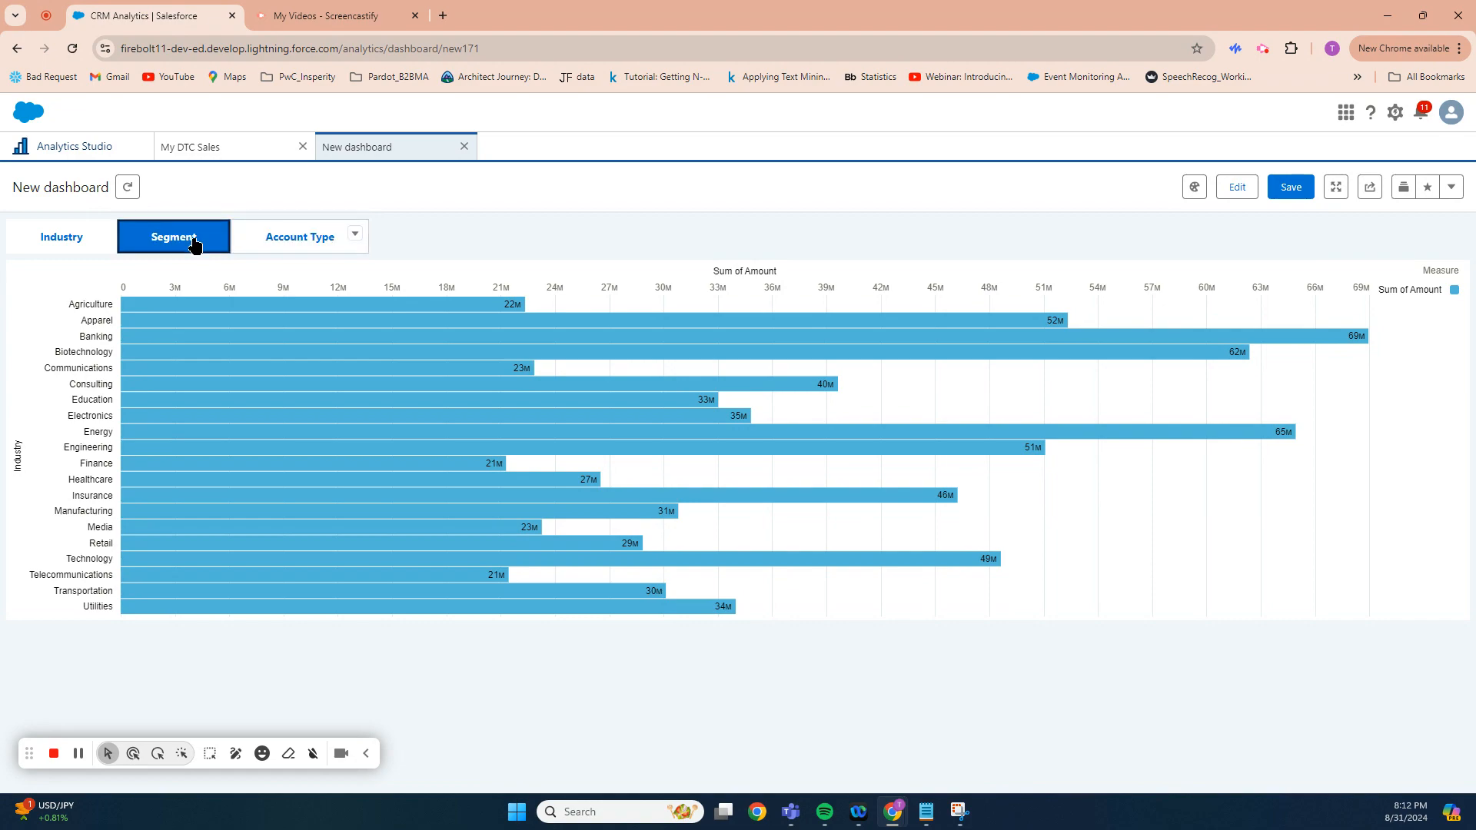
{"action": "left_click", "coordinate": [71, 235]}
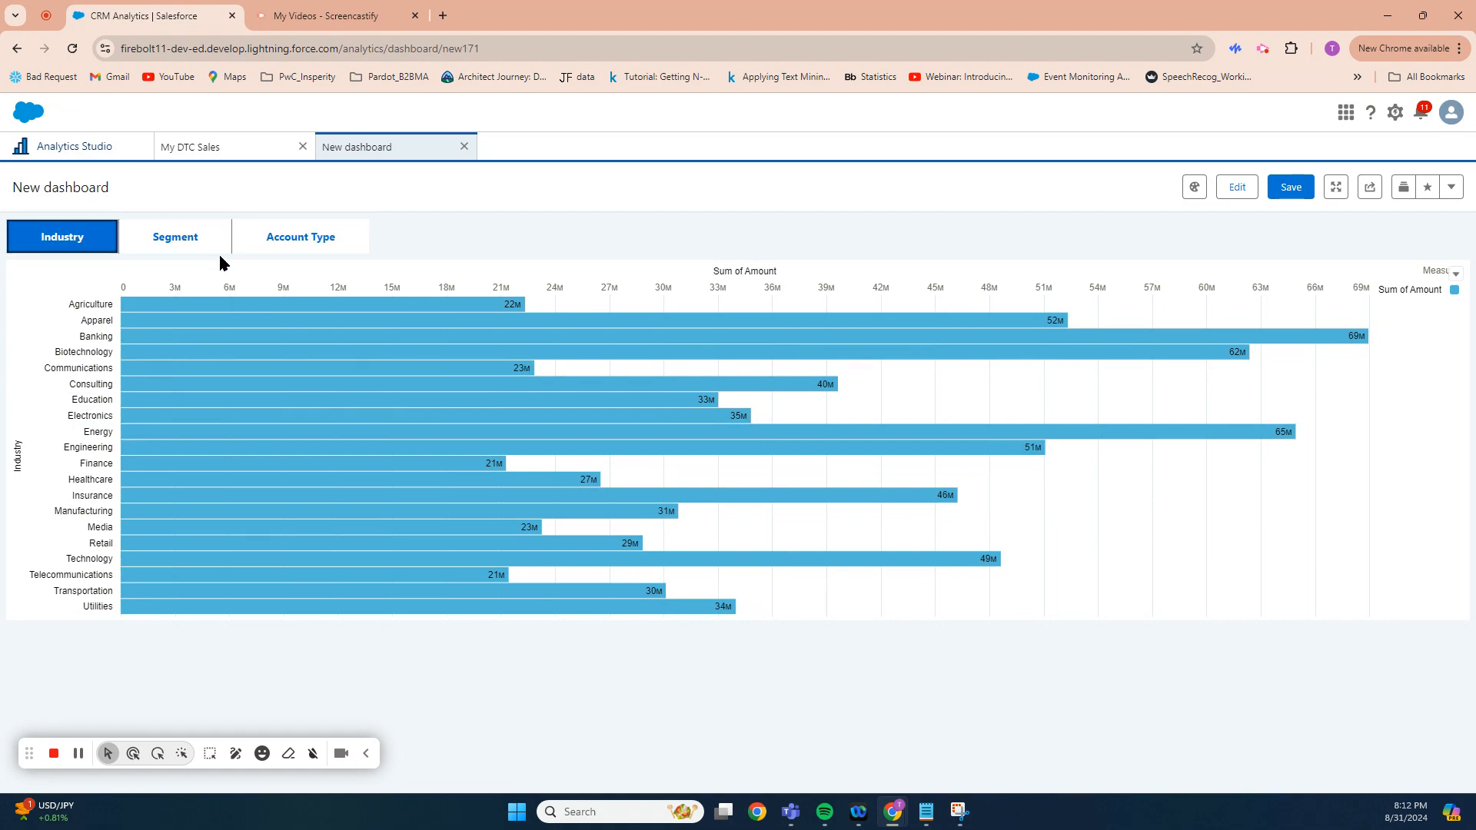
{"action": "mouse_move", "coordinate": [228, 505]}
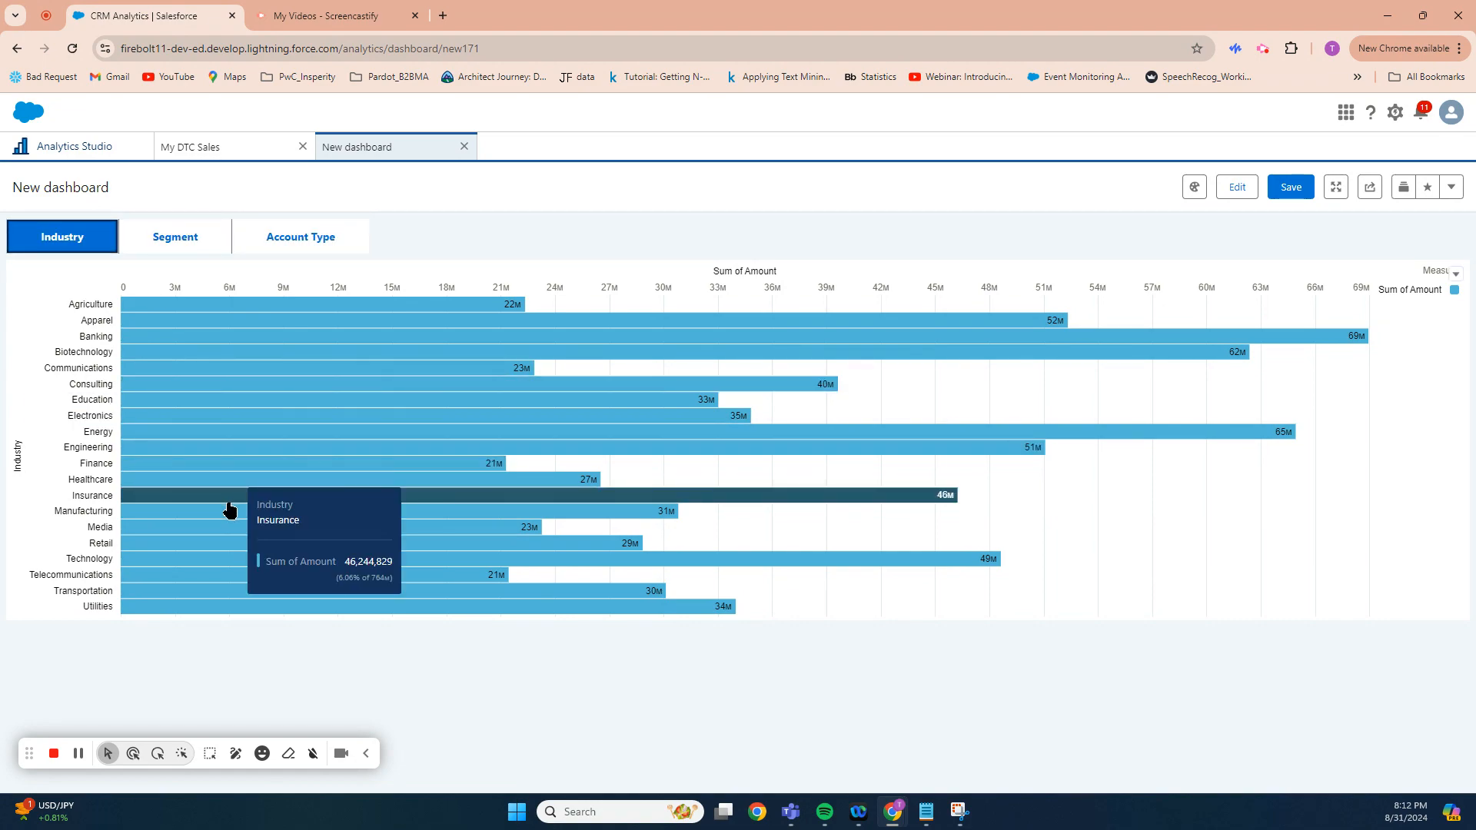
- Return to editing and delete the columnMap block from the bar chart's widget code in the advanced editor
{"action": "left_click", "coordinate": [1233, 187]}
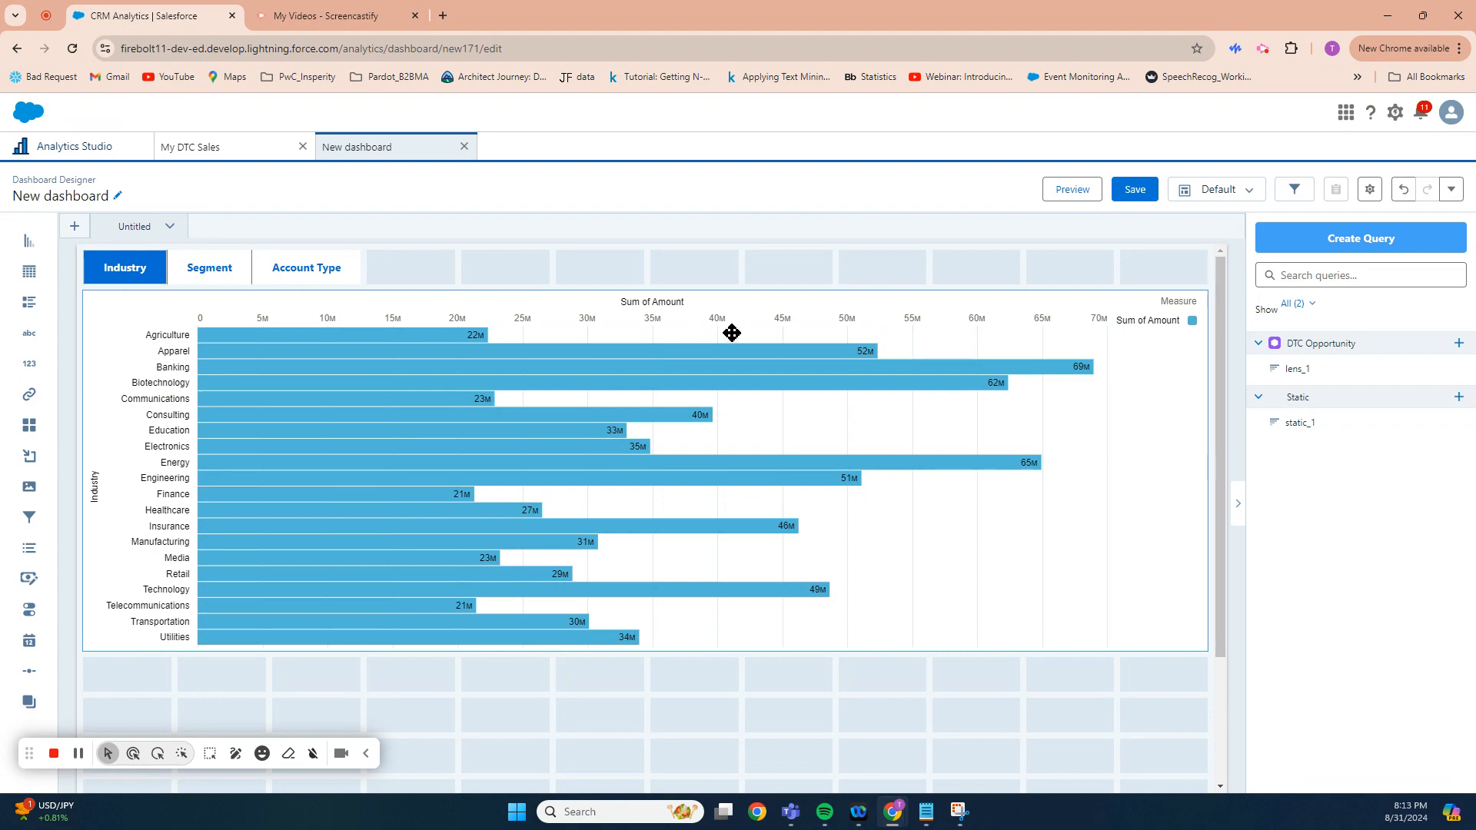
{"action": "left_click", "coordinate": [732, 332]}
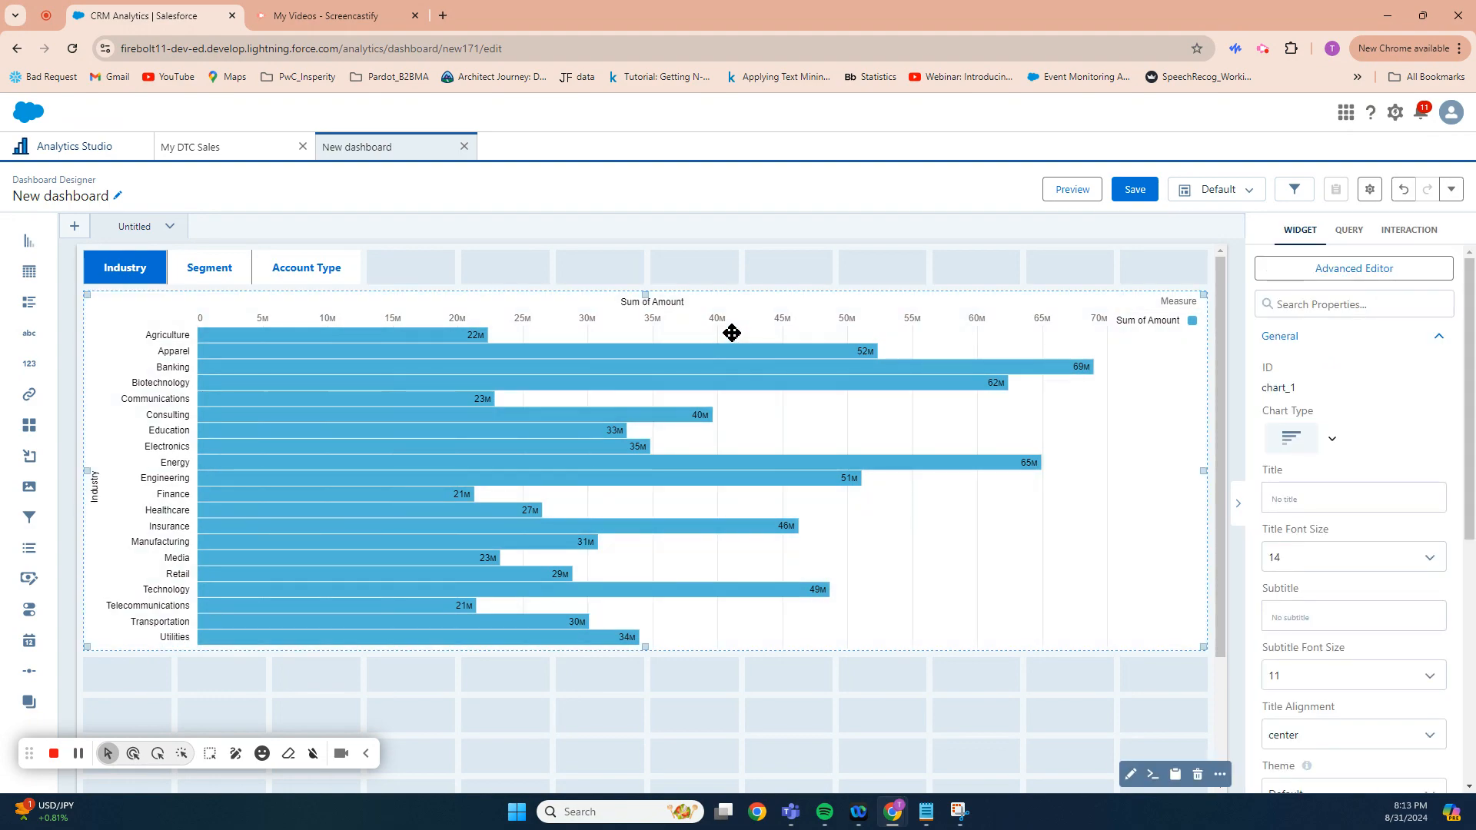
{"action": "left_click", "coordinate": [1353, 269]}
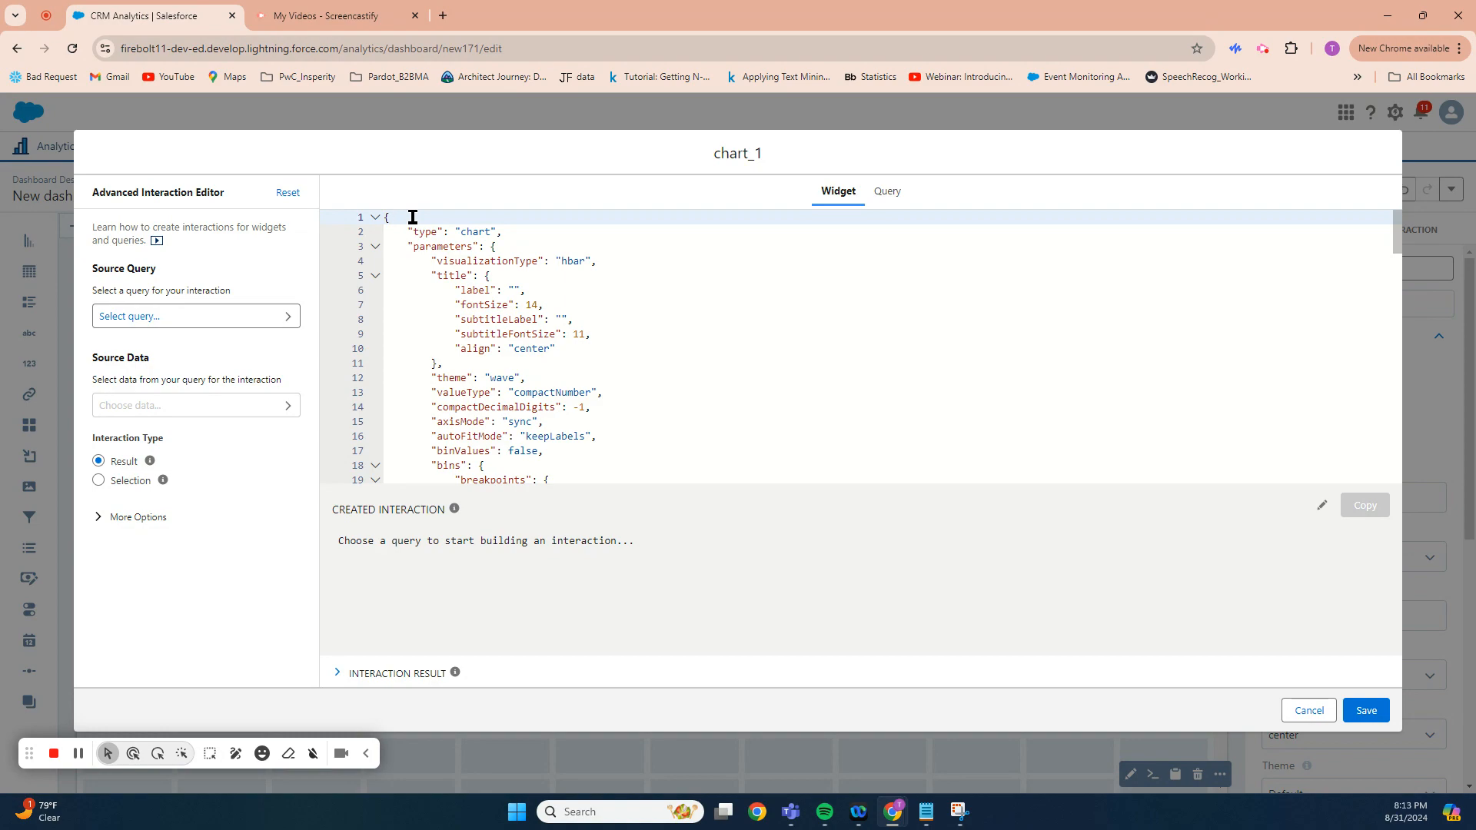
{"action": "key", "text": "ctrl+f"}
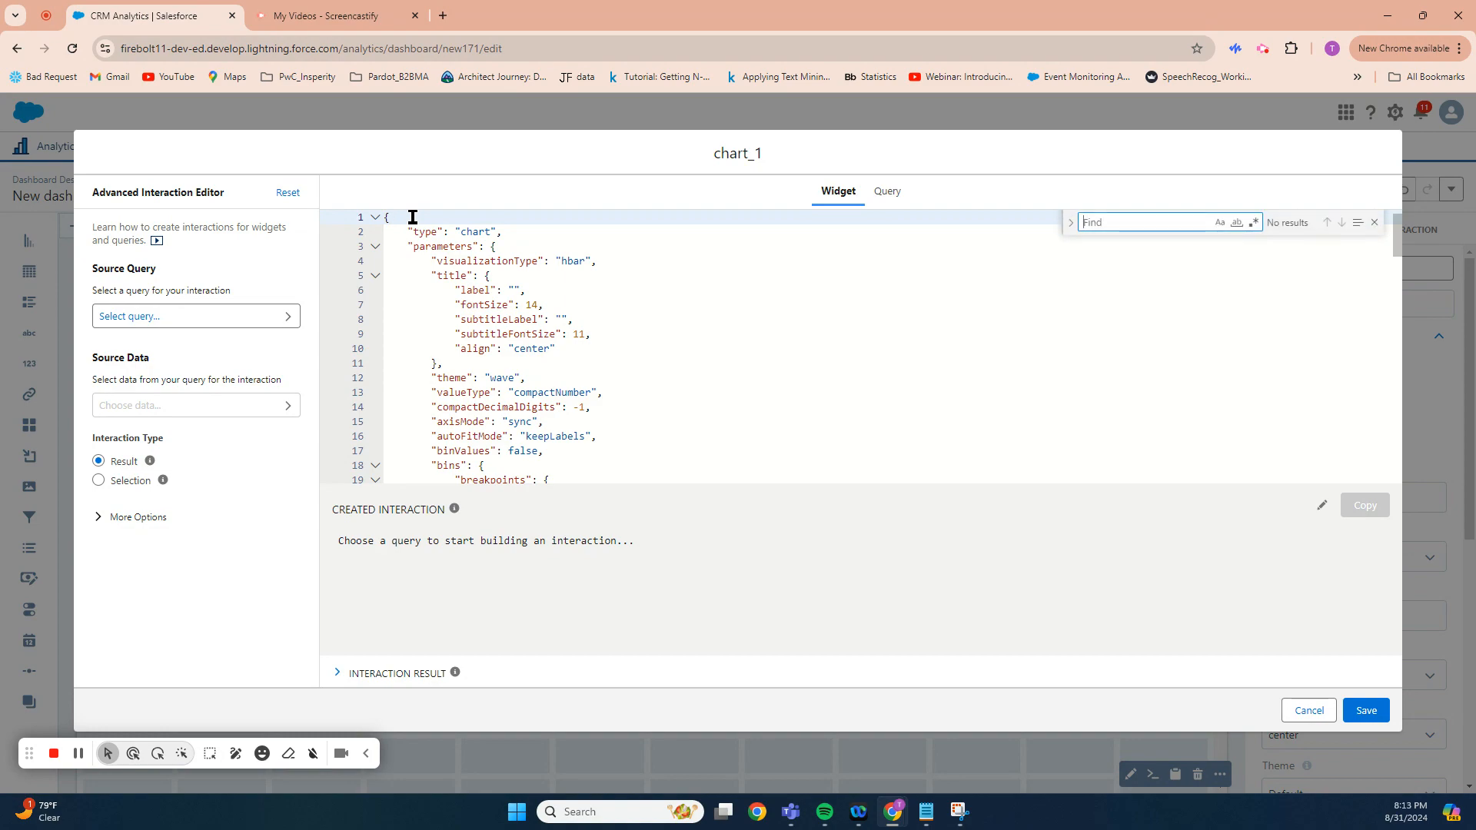
{"action": "type", "text": "columnm"}
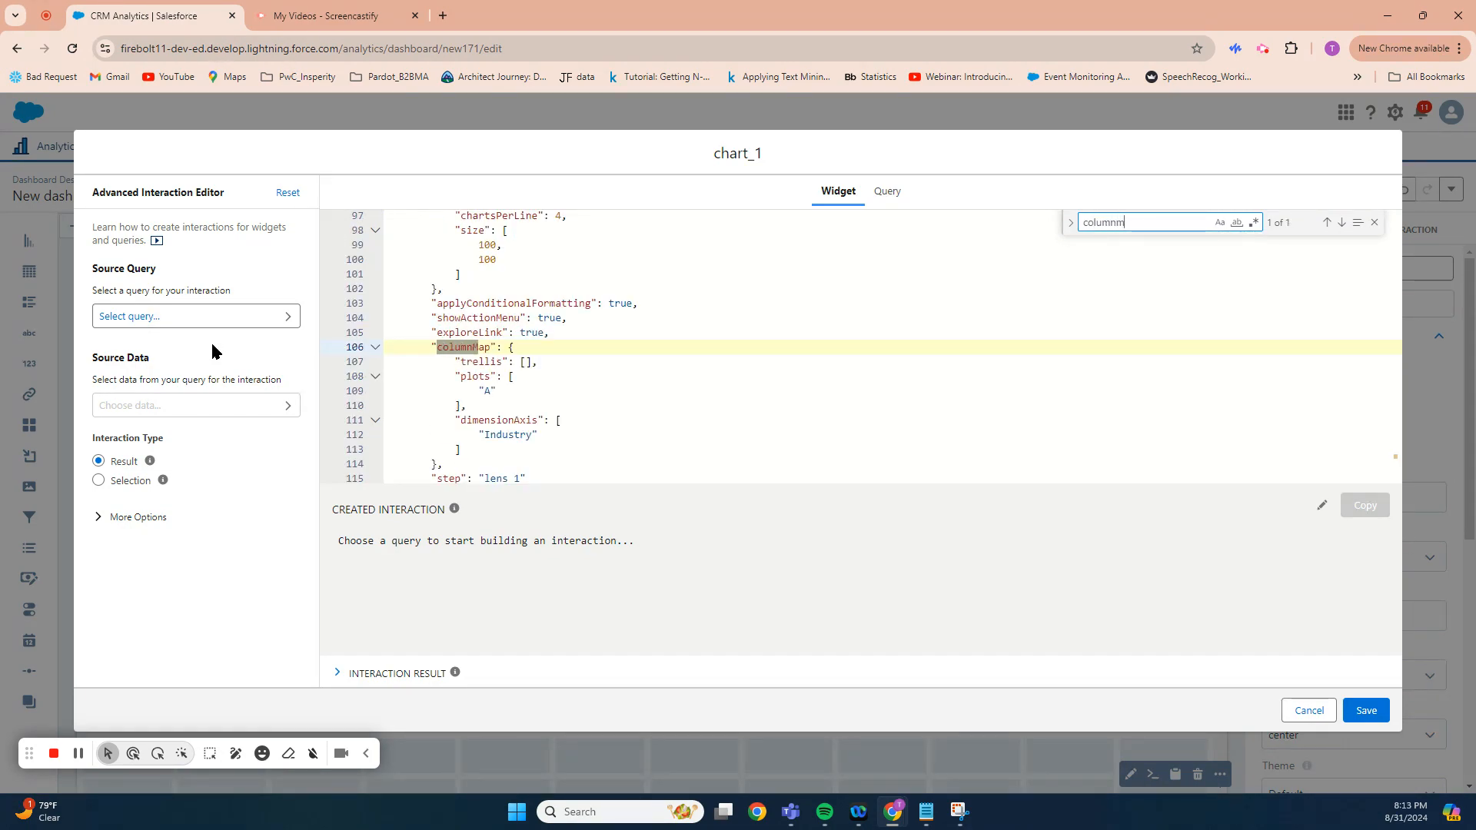
{"action": "left_click", "coordinate": [376, 348]}
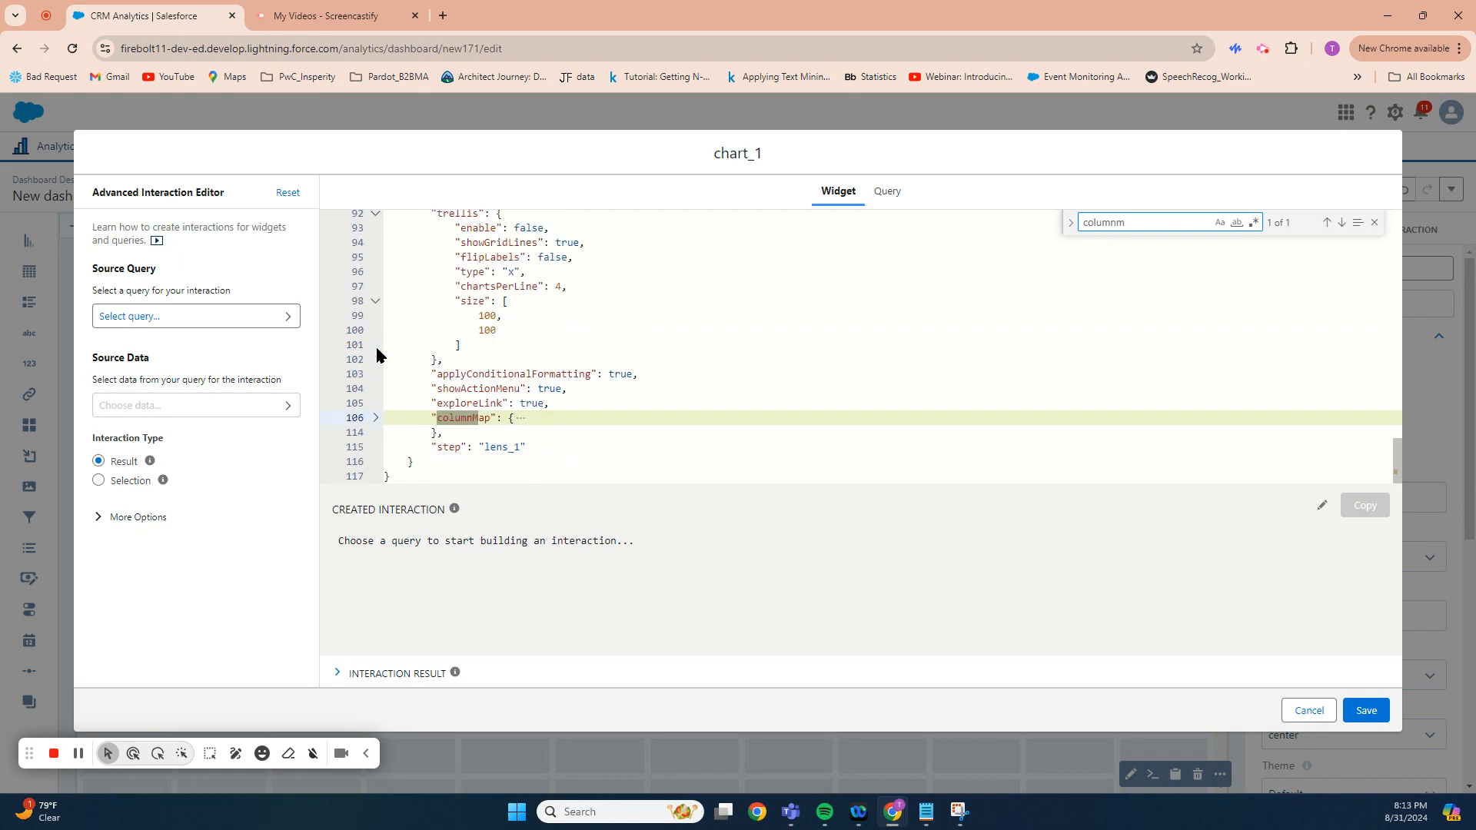
{"action": "left_click_drag", "start_coordinate": [451, 428], "coordinate": [370, 417]}
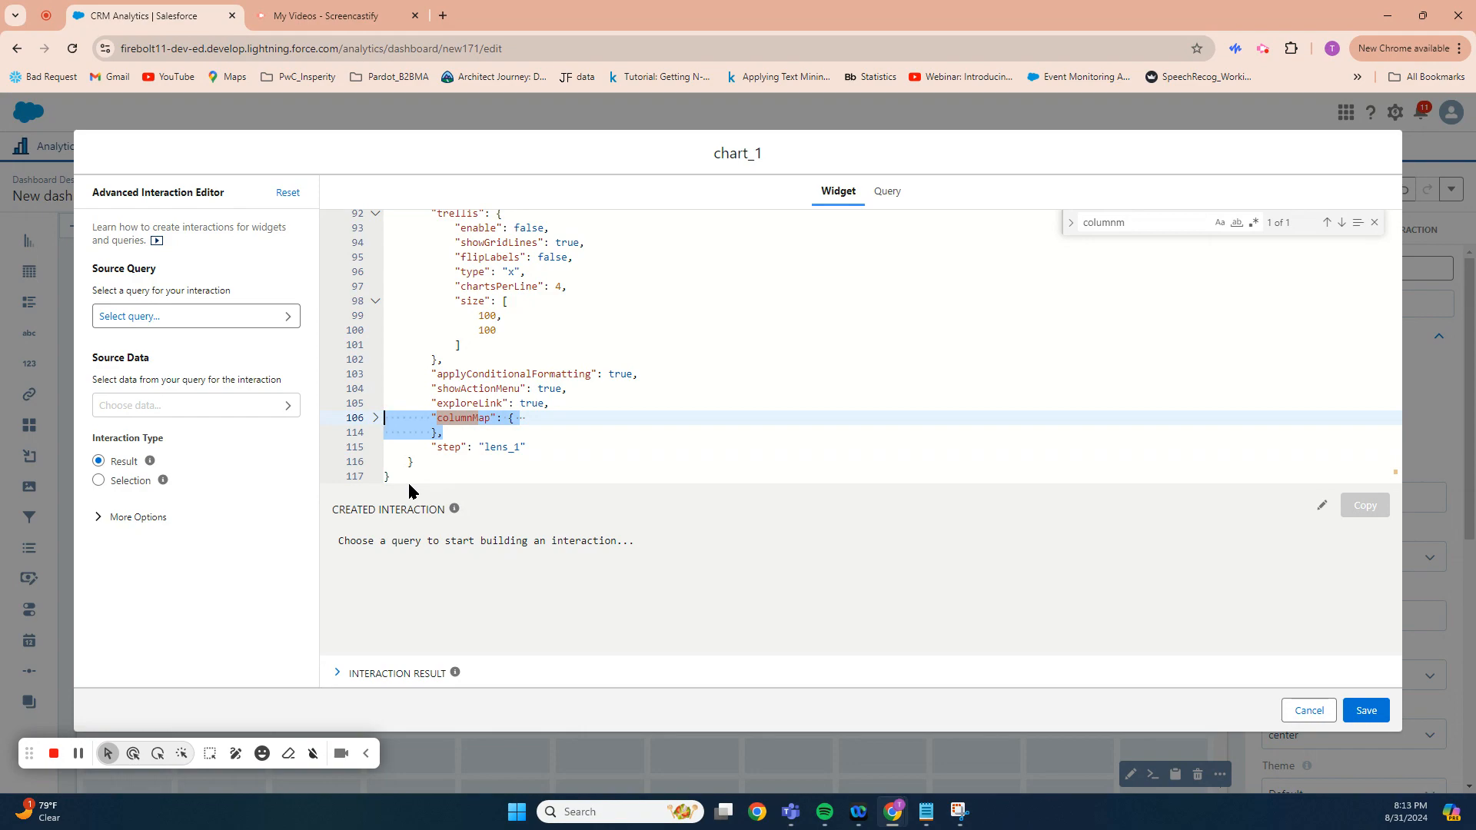
{"action": "key", "text": "Delete"}
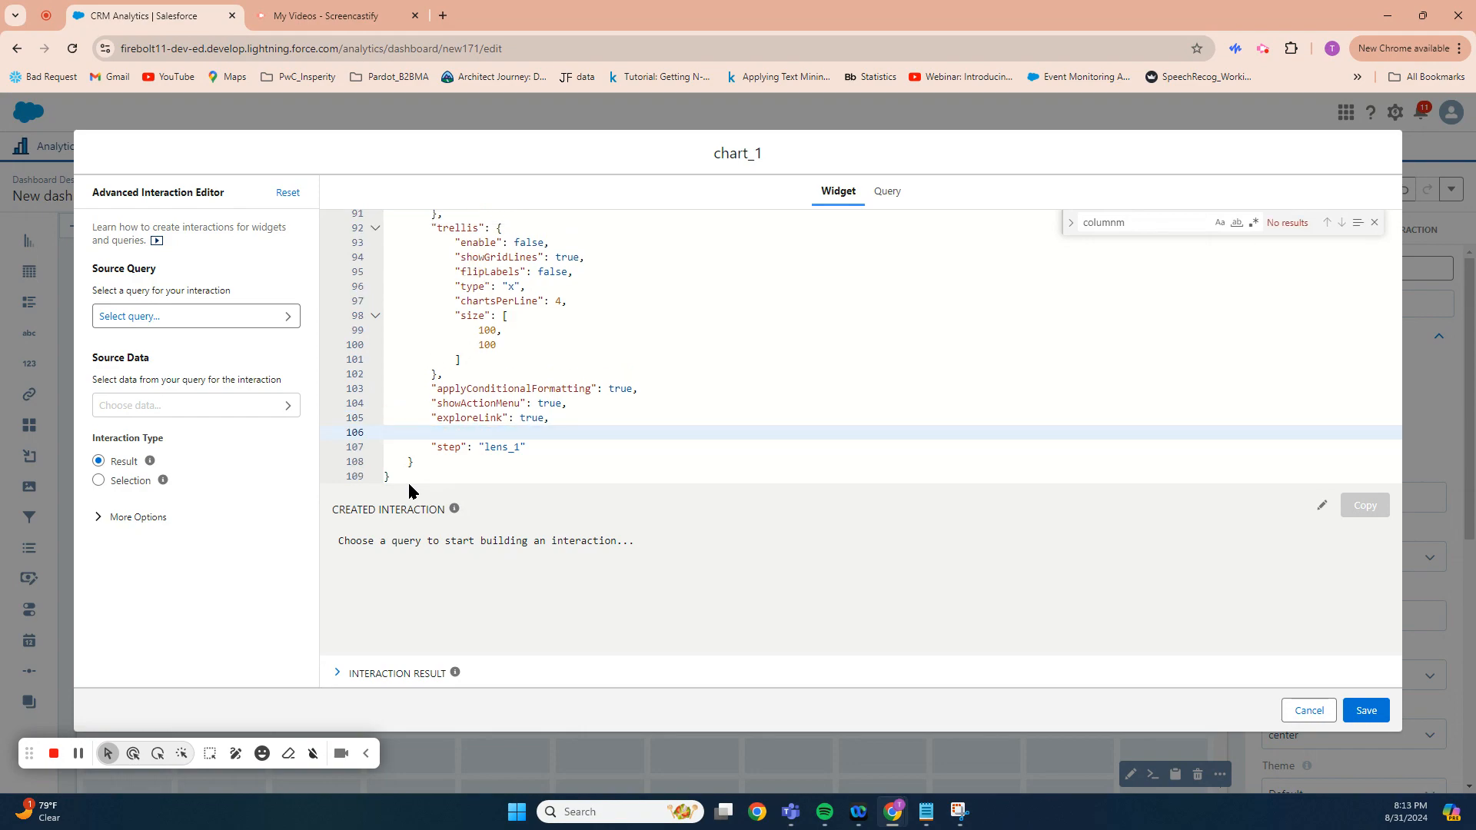
- Delete the columnMap block from the chart's query code, along with the leftover comma after the showActionMenu line
{"action": "left_click", "coordinate": [892, 197]}
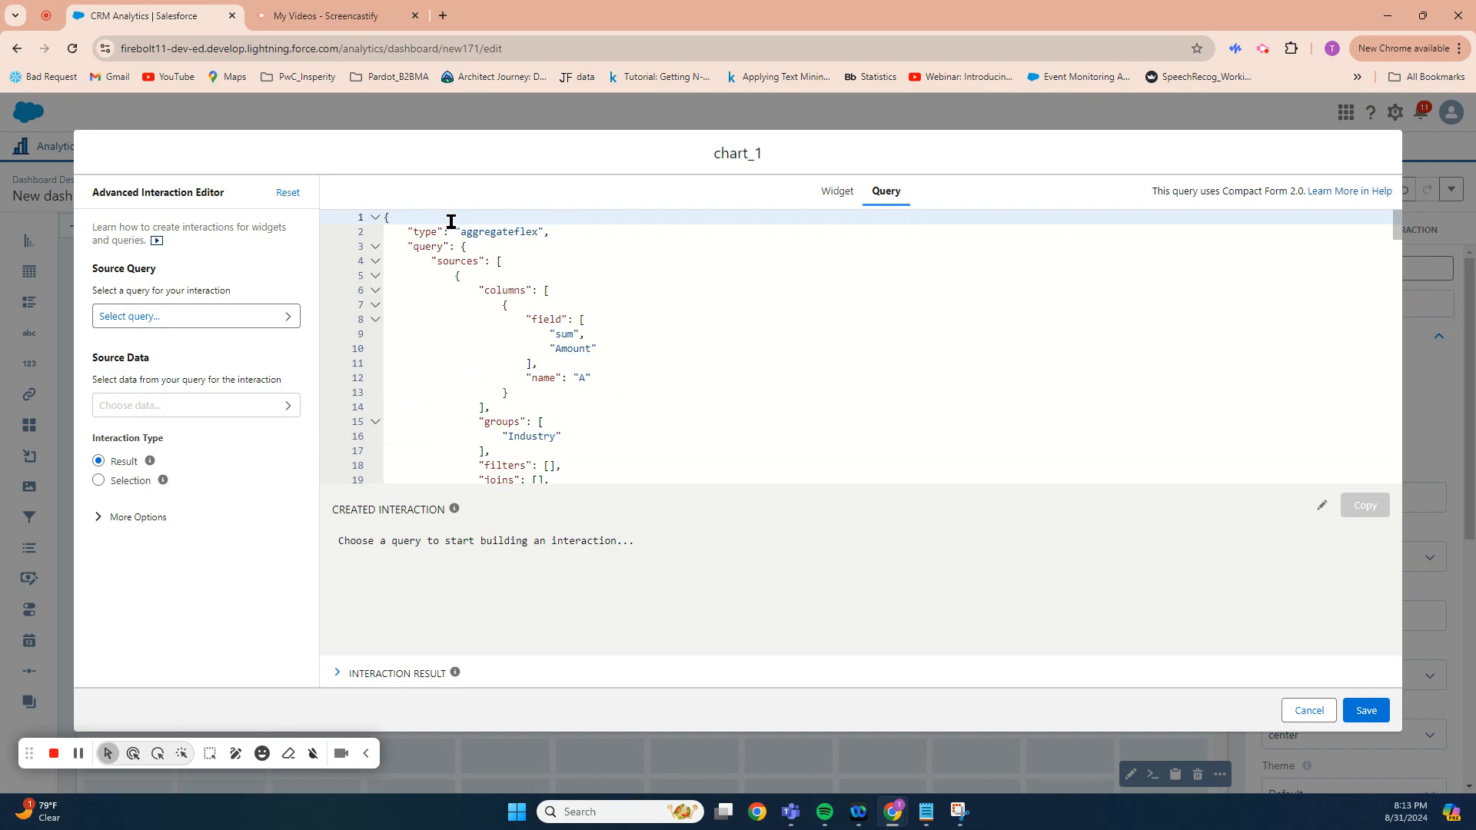
{"action": "key", "text": "ctrl+f"}
{"action": "type", "text": "columnm"}
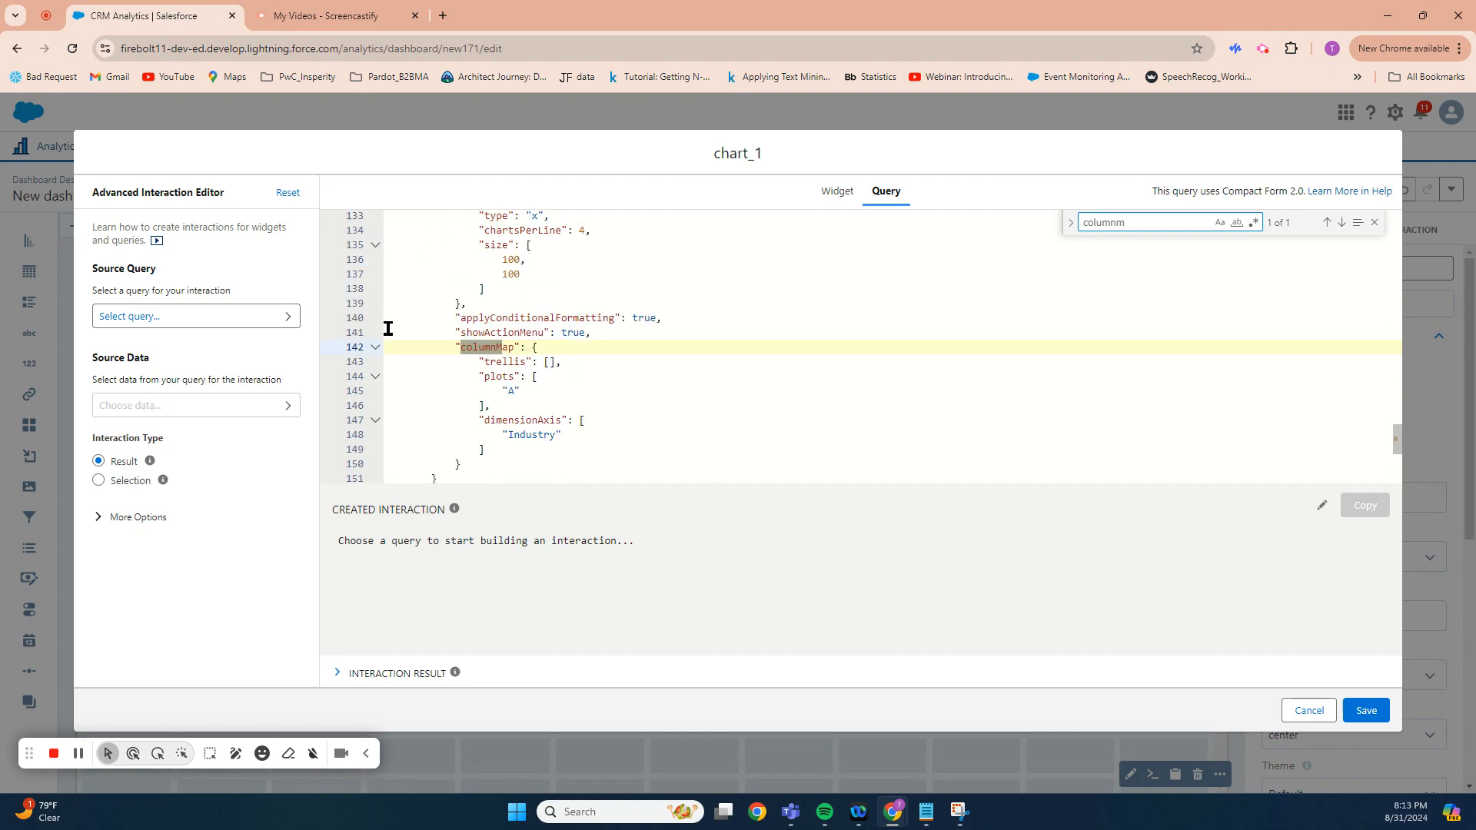
{"action": "left_click", "coordinate": [375, 347]}
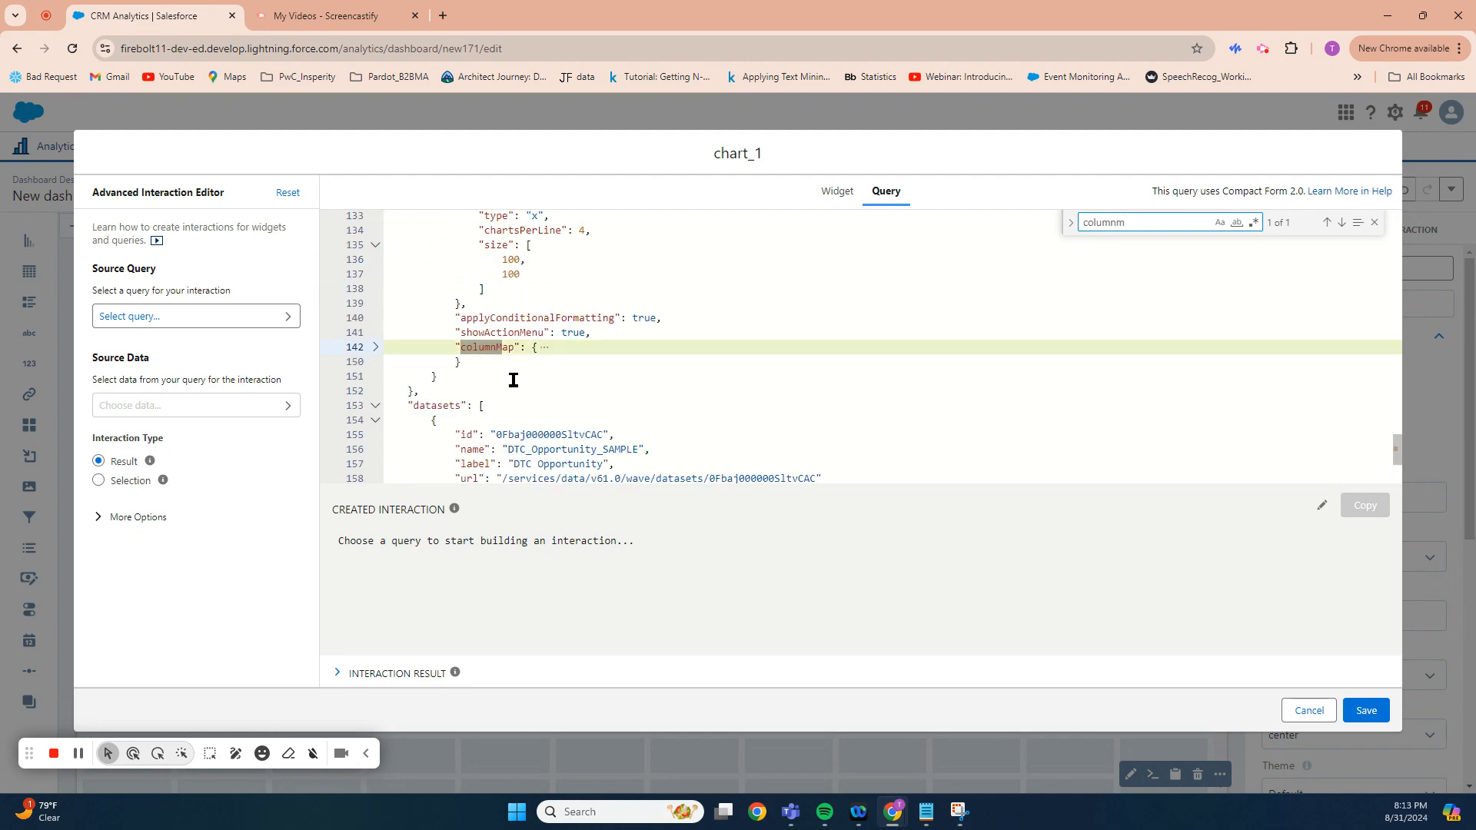
{"action": "left_click_drag", "start_coordinate": [504, 362], "coordinate": [369, 353]}
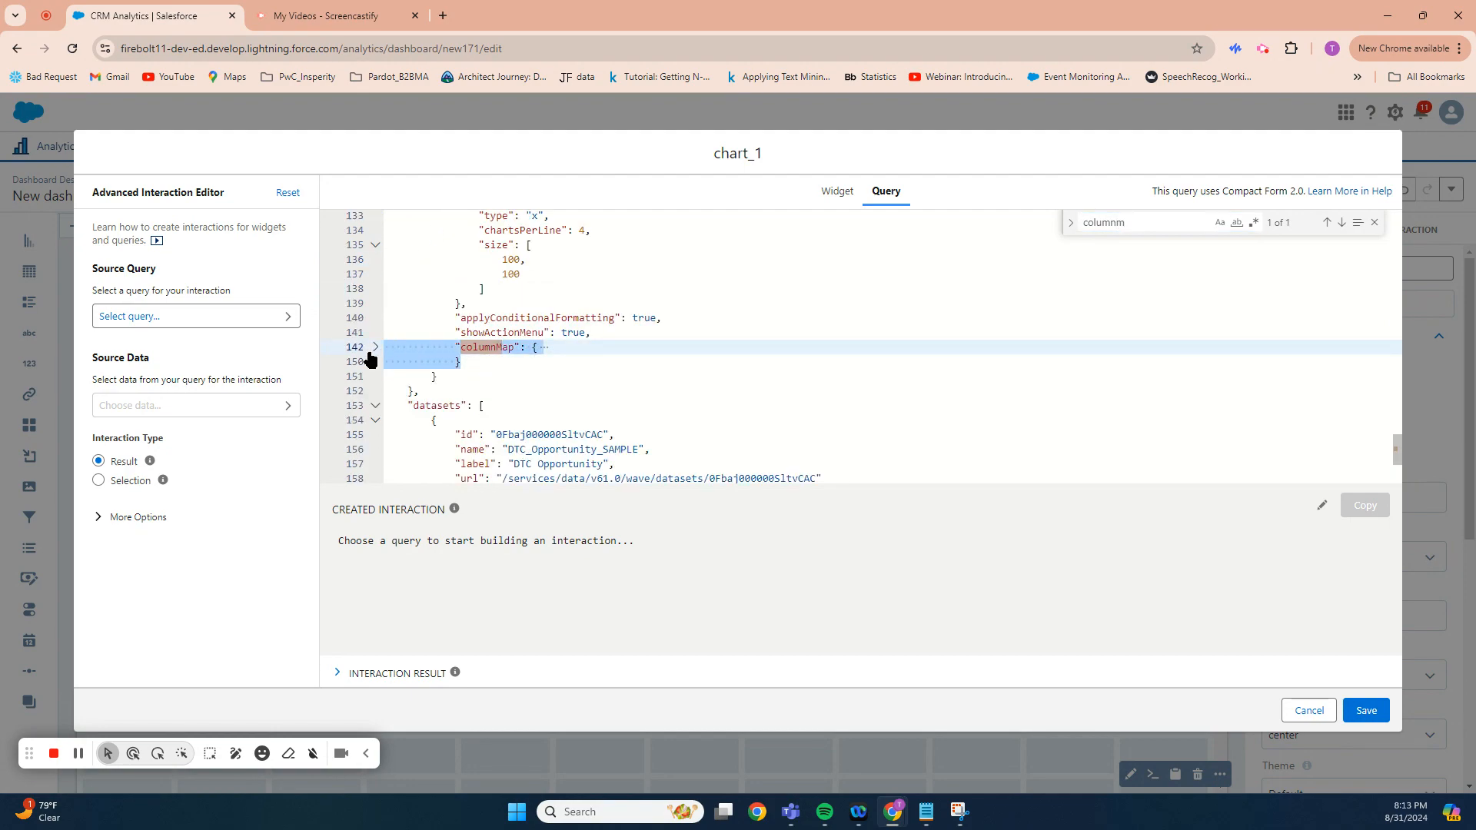
{"action": "key", "text": "Delete"}
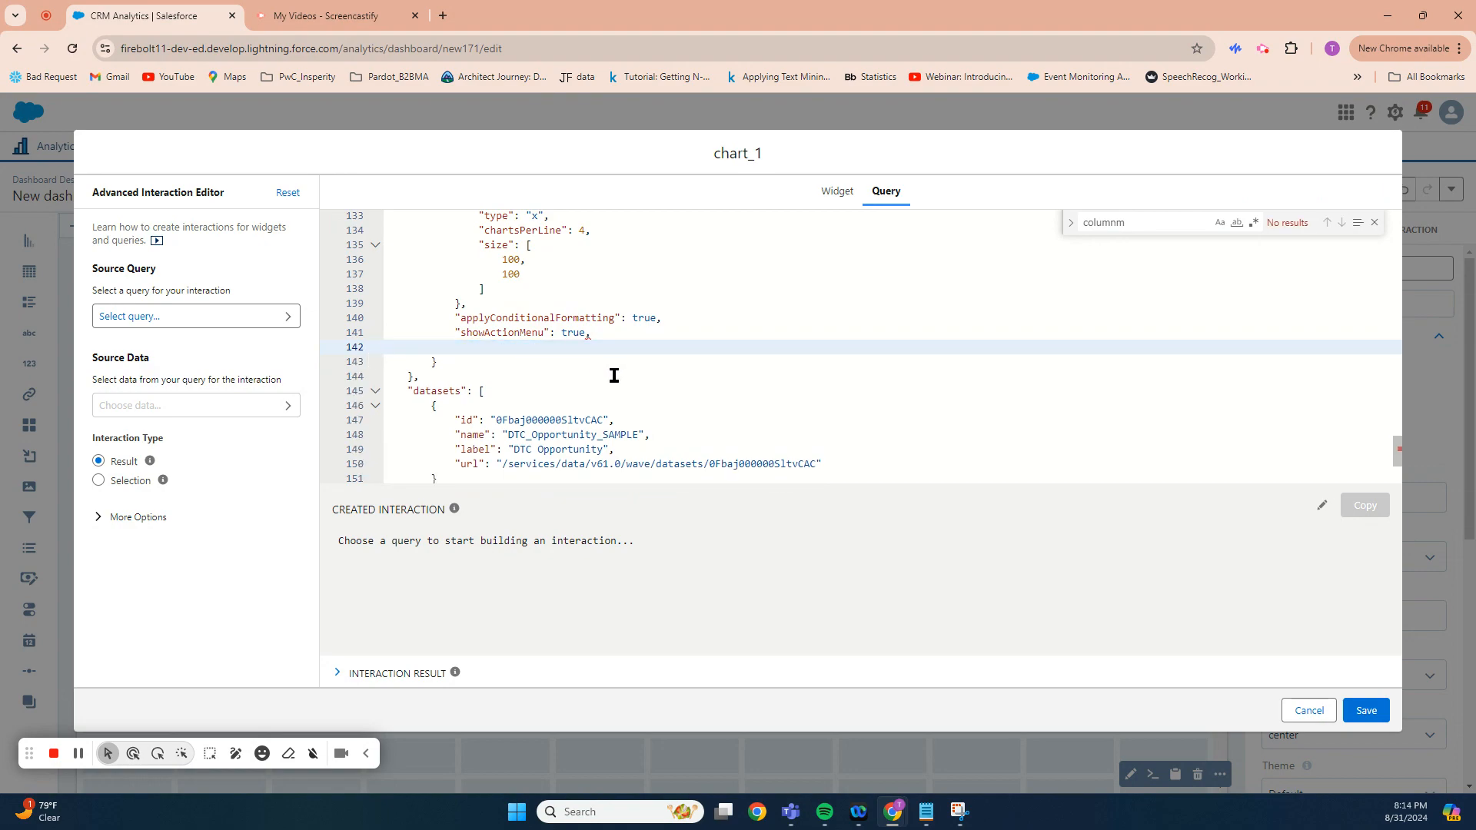
{"action": "left_click", "coordinate": [620, 336]}
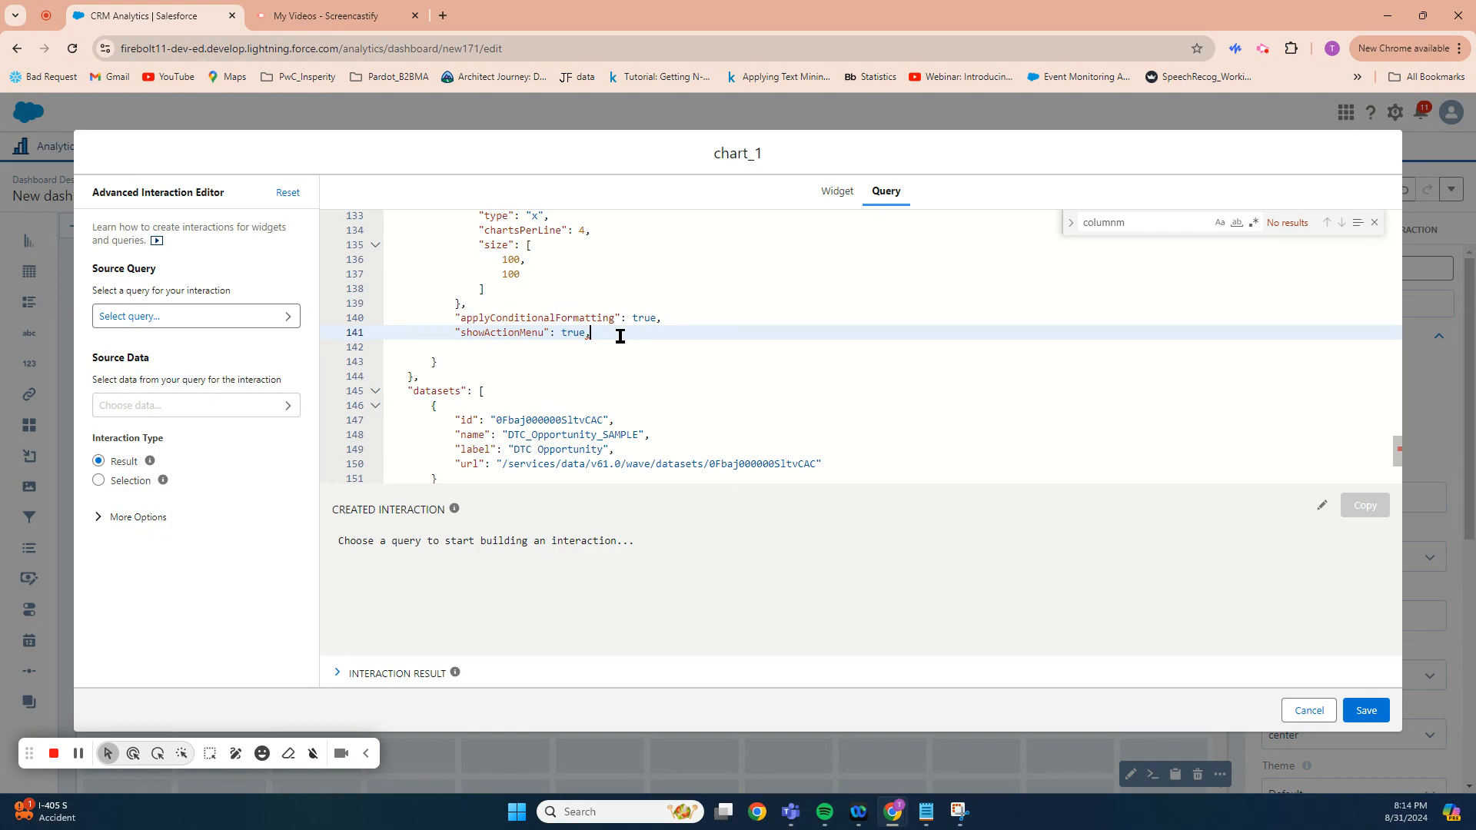
{"action": "key", "text": "BackSpace"}
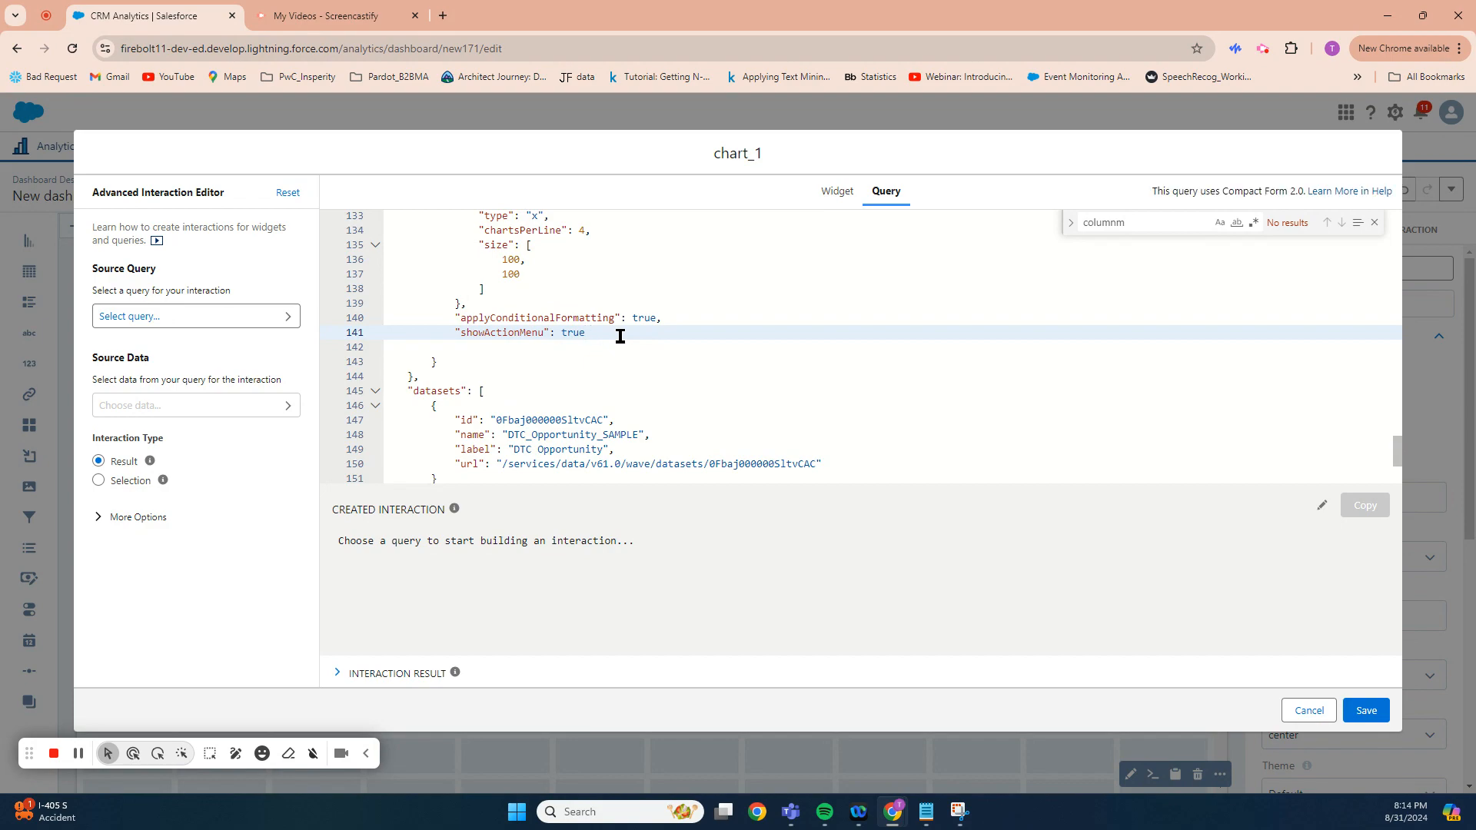
- Create an interaction from the static_1 query using cell data with row index 0 and column GroupBy
{"action": "left_click", "coordinate": [168, 323]}
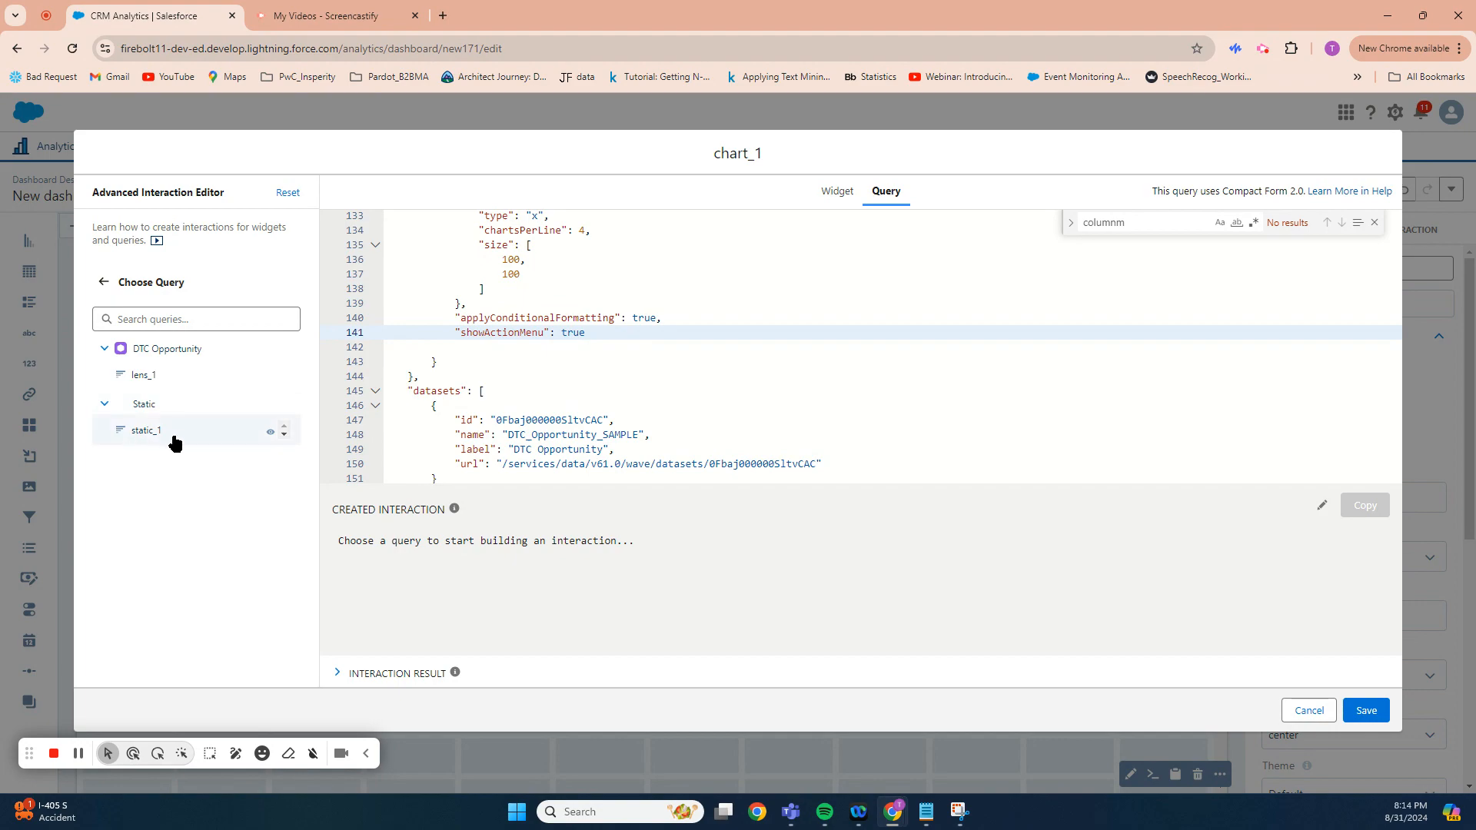
{"action": "left_click", "coordinate": [271, 433]}
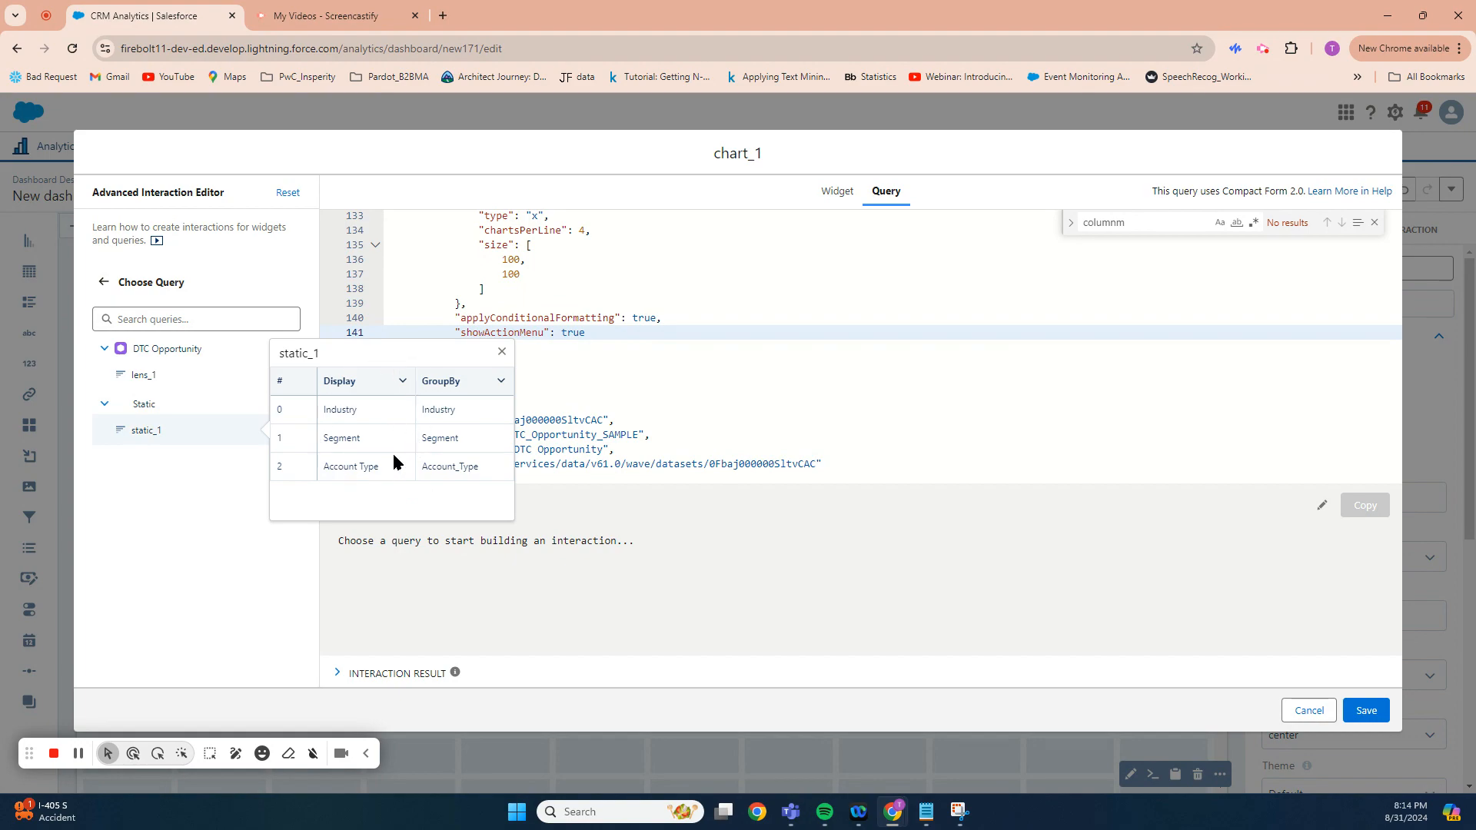
{"action": "left_click", "coordinate": [502, 353]}
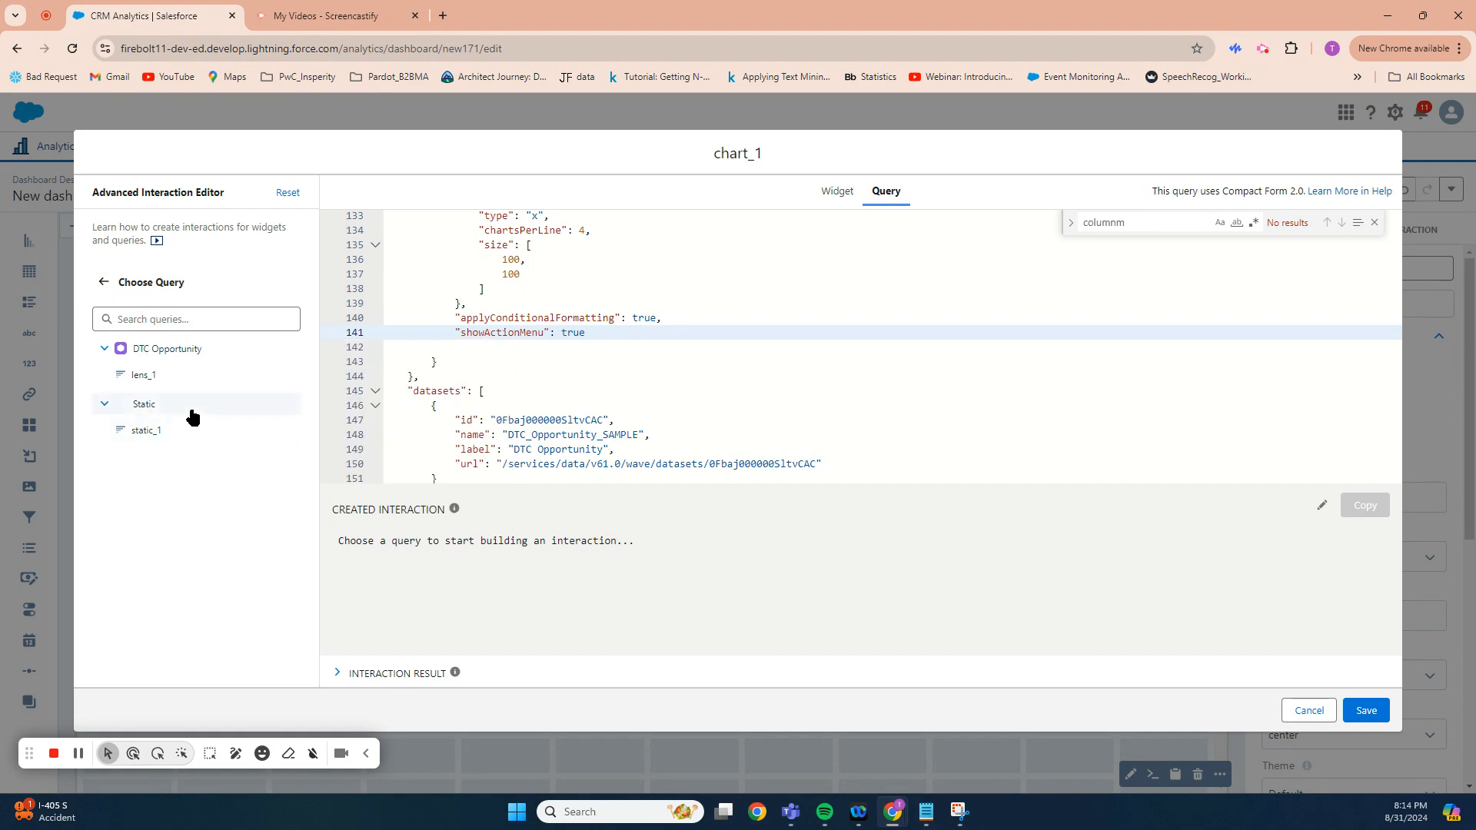
{"action": "left_click", "coordinate": [146, 430]}
{"action": "left_click", "coordinate": [124, 399]}
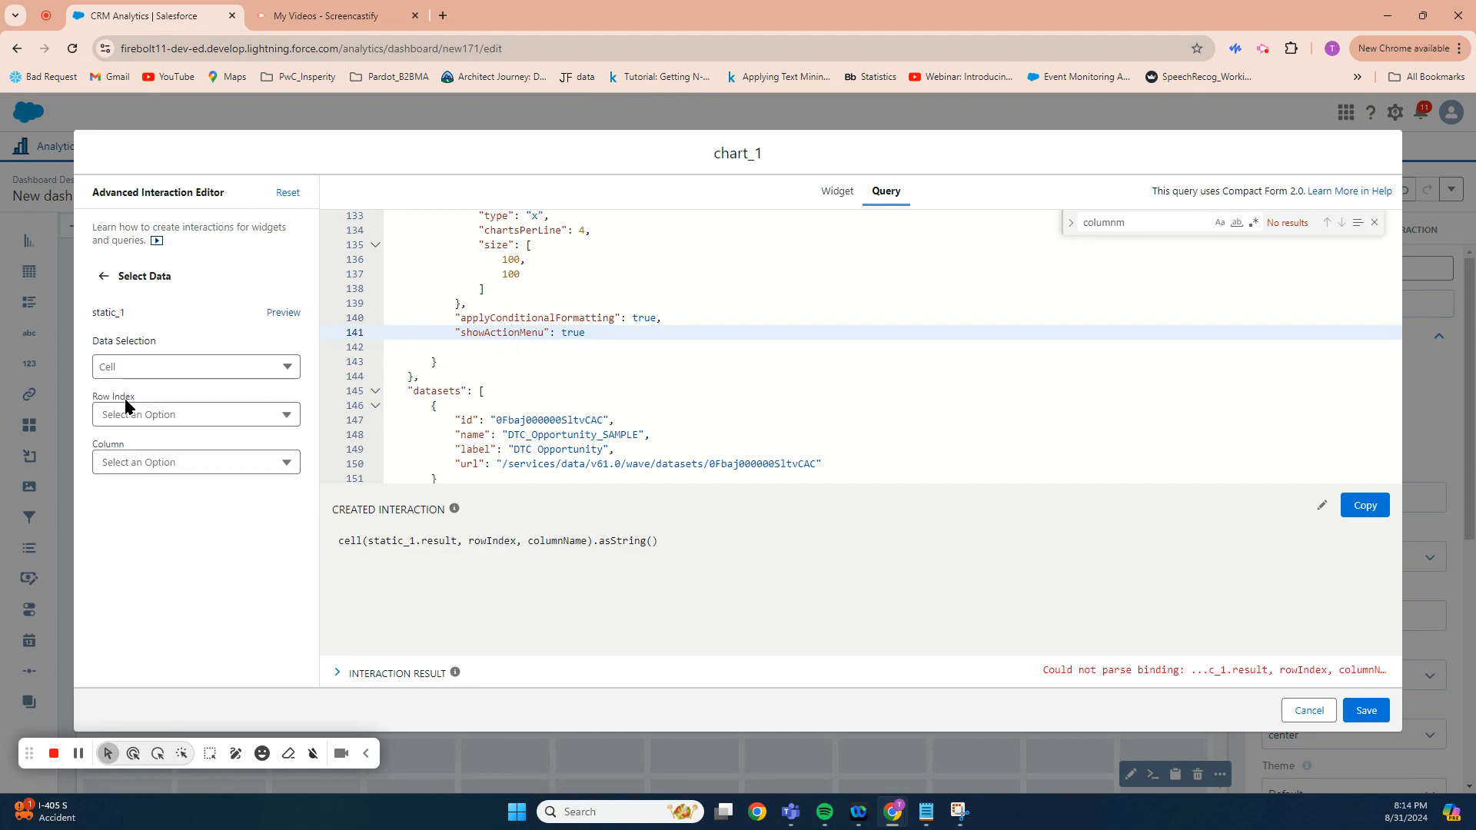
{"action": "left_click", "coordinate": [137, 415]}
{"action": "left_click", "coordinate": [128, 447]}
{"action": "left_click", "coordinate": [150, 462]}
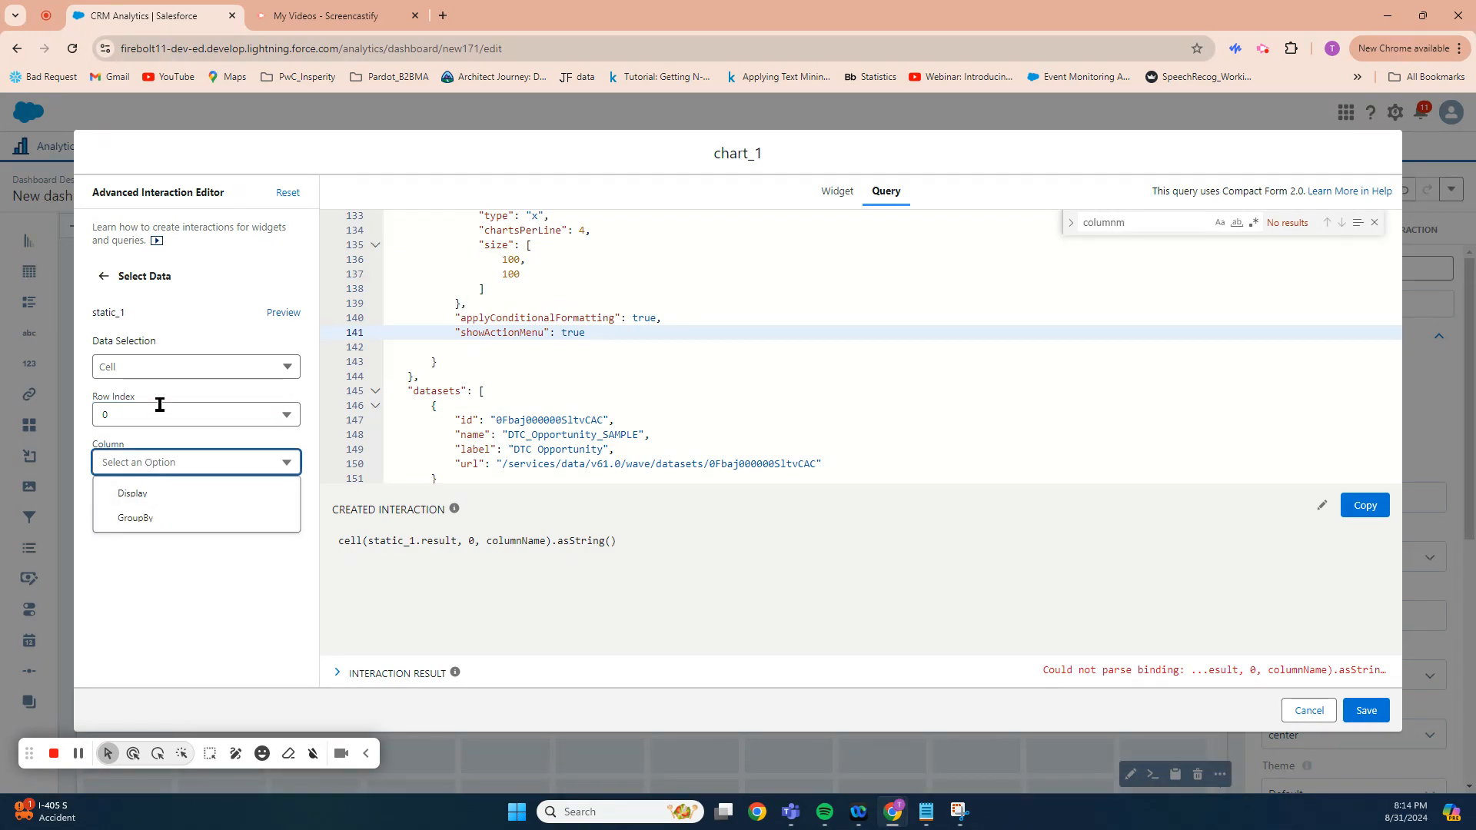
{"action": "left_click", "coordinate": [147, 518]}
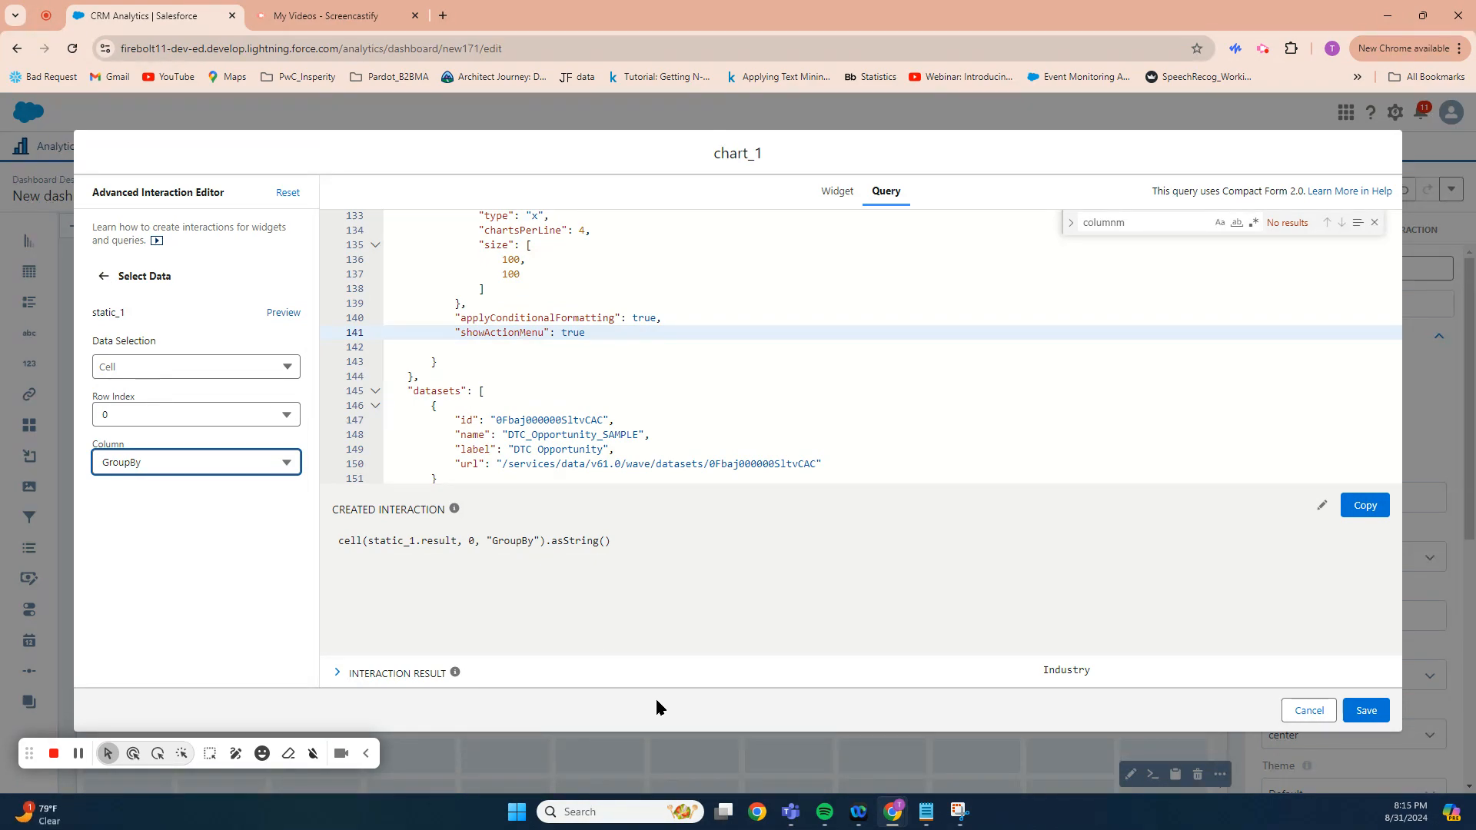
- Check the static_1 data preview, set the interaction type to Selection and copy the created interaction
{"action": "left_click_drag", "start_coordinate": [334, 548], "coordinate": [616, 550]}
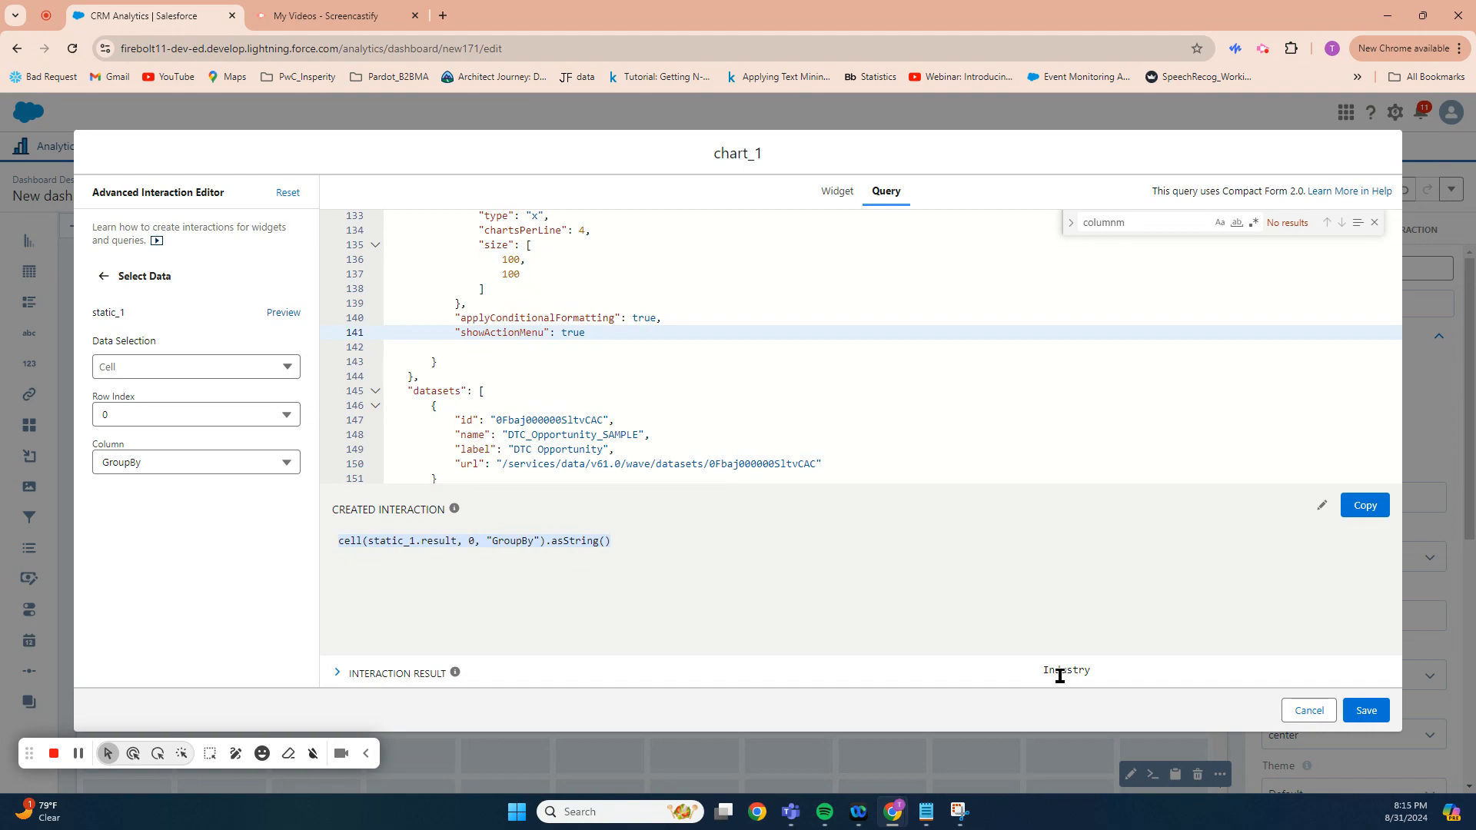
{"action": "left_click", "coordinate": [287, 312]}
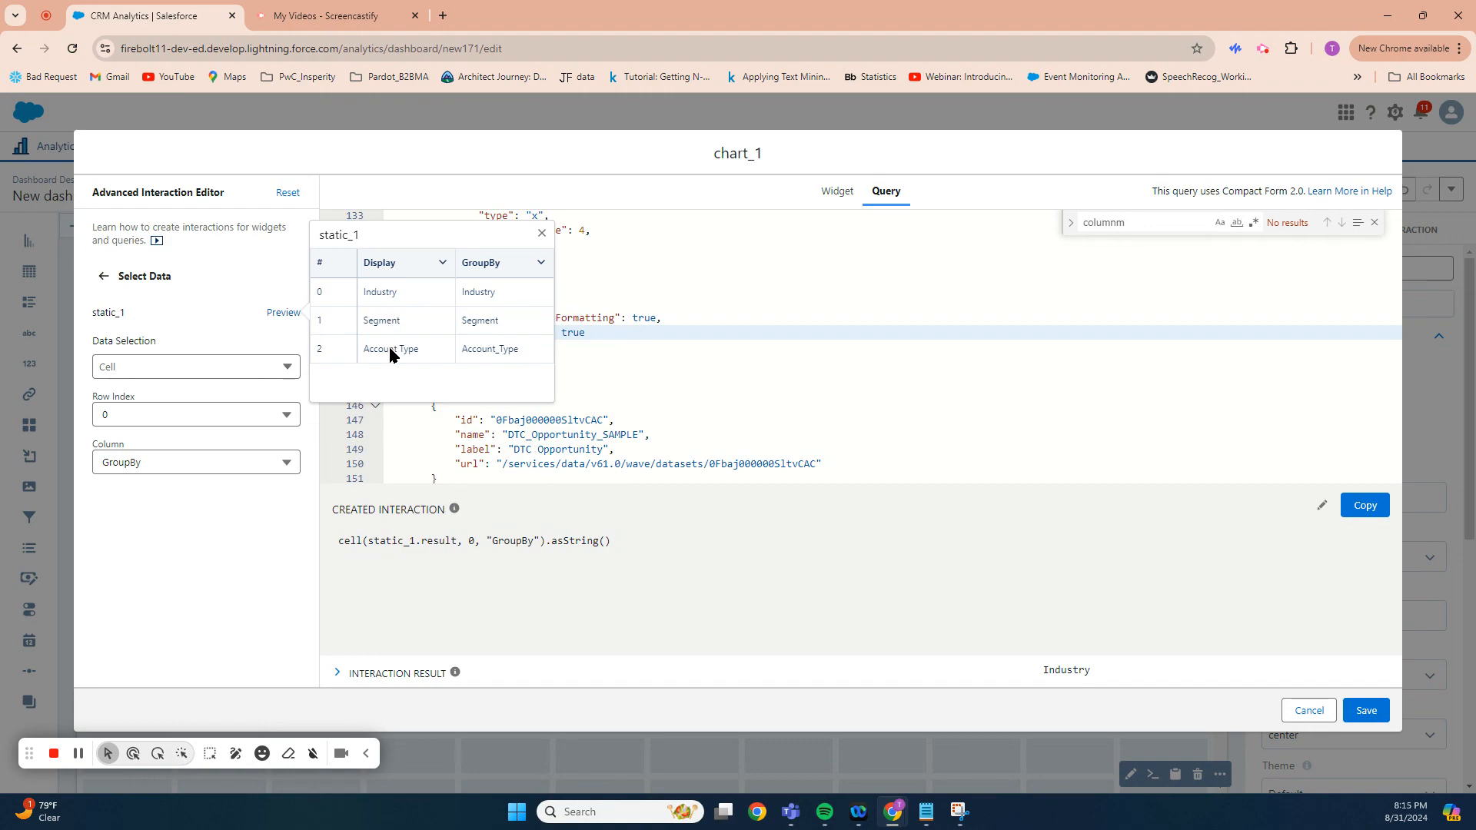
{"action": "left_click", "coordinate": [105, 276]}
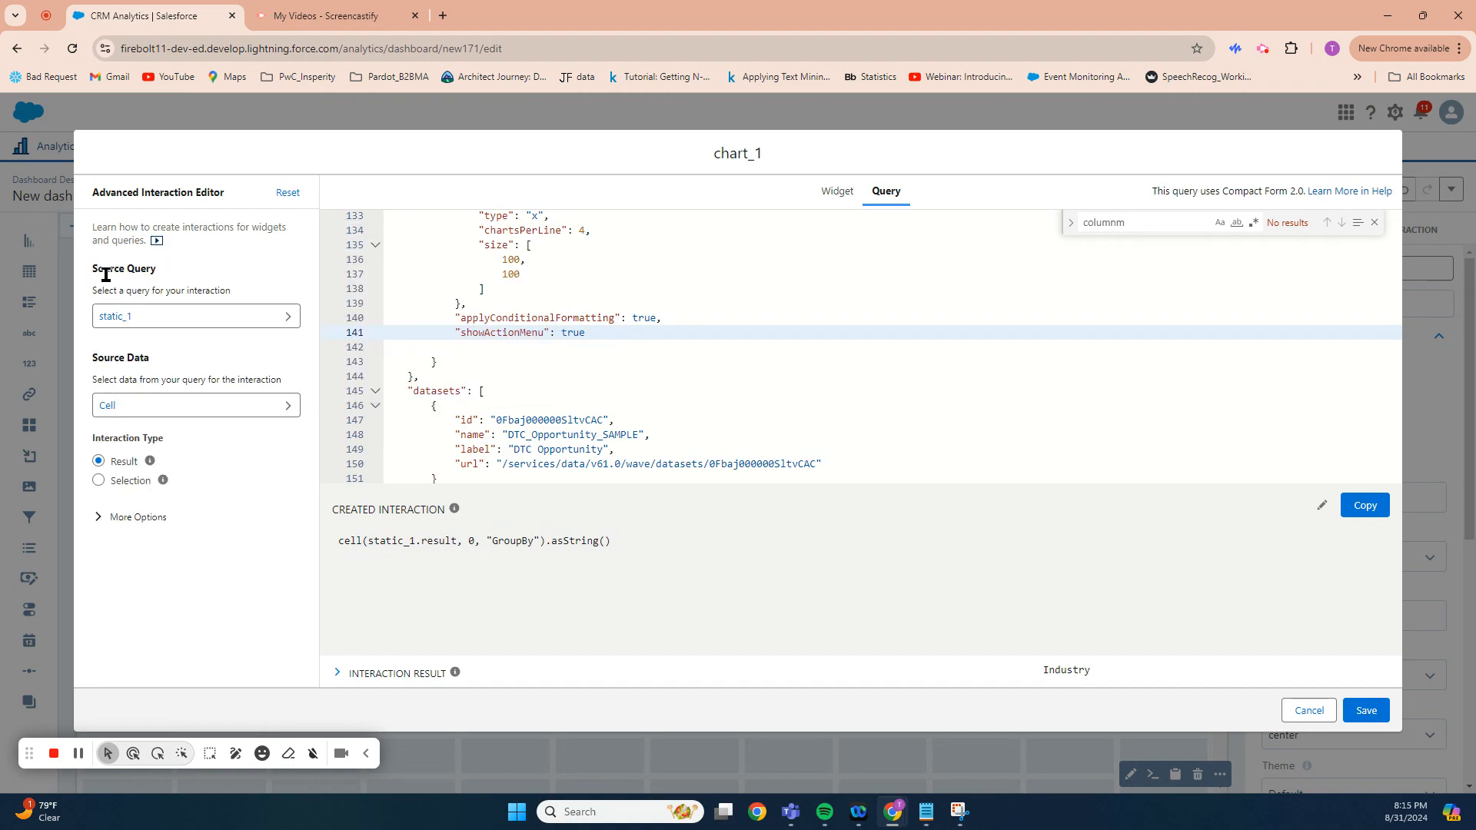
{"action": "left_click", "coordinate": [98, 482]}
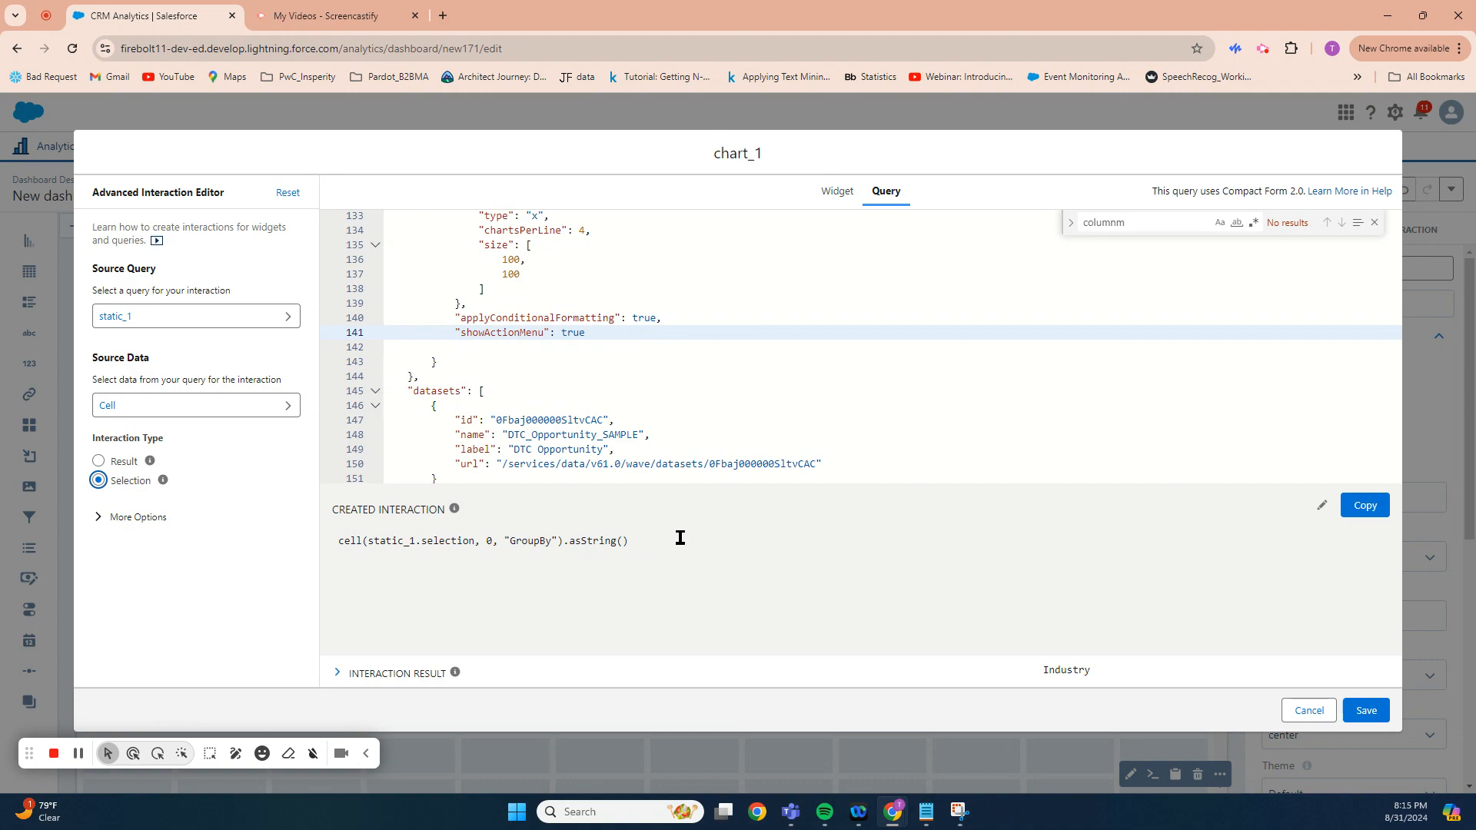
{"action": "left_click", "coordinate": [1365, 513]}
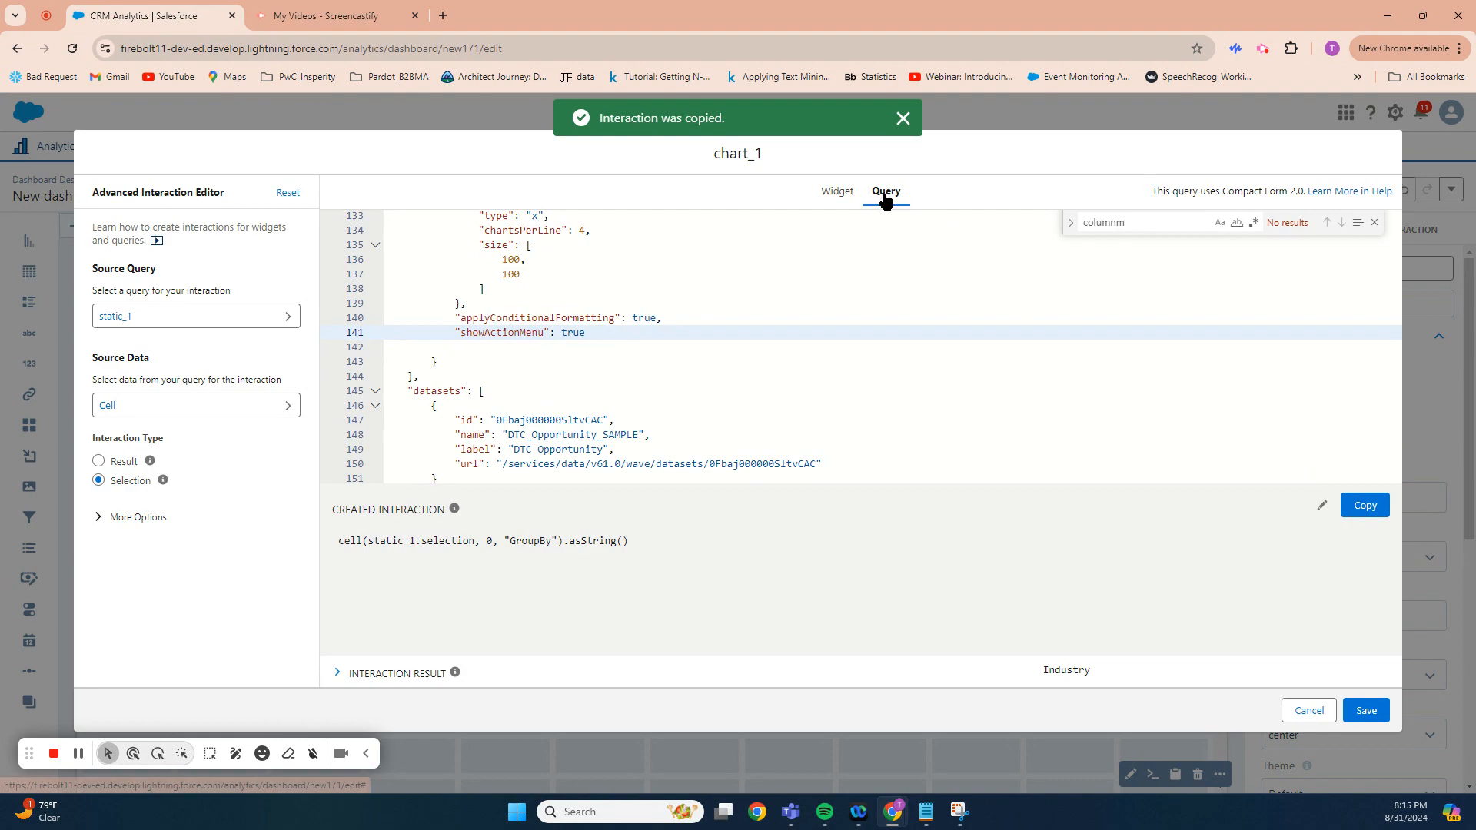
- Replace Industry in the orders block's name value of the chart query with the copied static_1 GroupBy selection interaction
{"action": "left_click", "coordinate": [723, 294]}
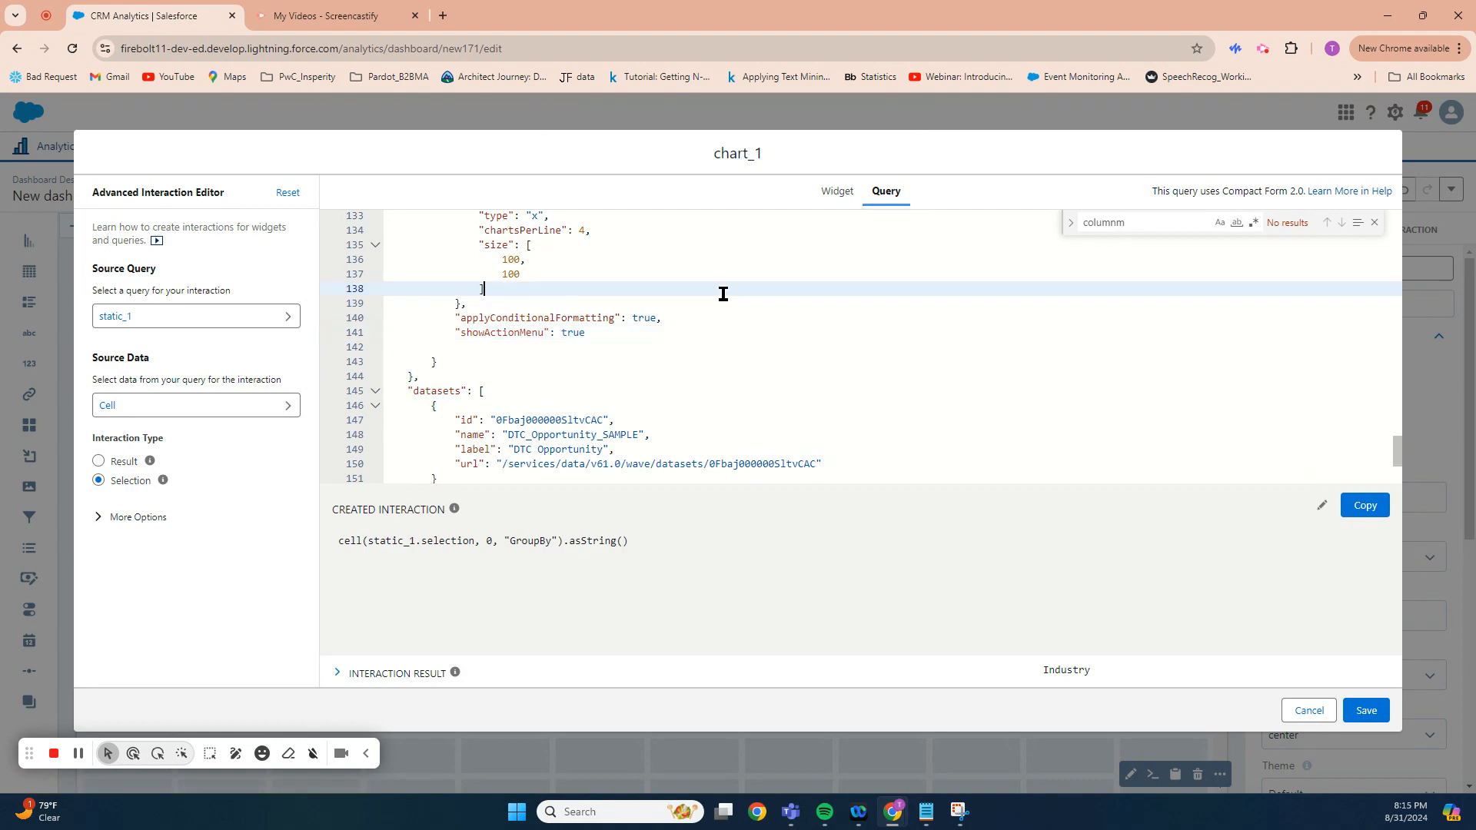
{"action": "scroll", "coordinate": [723, 293], "scroll_direction": "up", "scroll_amount": 3}
{"action": "scroll", "coordinate": [723, 294], "scroll_direction": "up", "scroll_amount": 9}
{"action": "scroll", "coordinate": [722, 294], "scroll_direction": "up", "scroll_amount": 7}
{"action": "scroll", "coordinate": [723, 294], "scroll_direction": "up", "scroll_amount": 14}
{"action": "scroll", "coordinate": [723, 294], "scroll_direction": "up", "scroll_amount": 5}
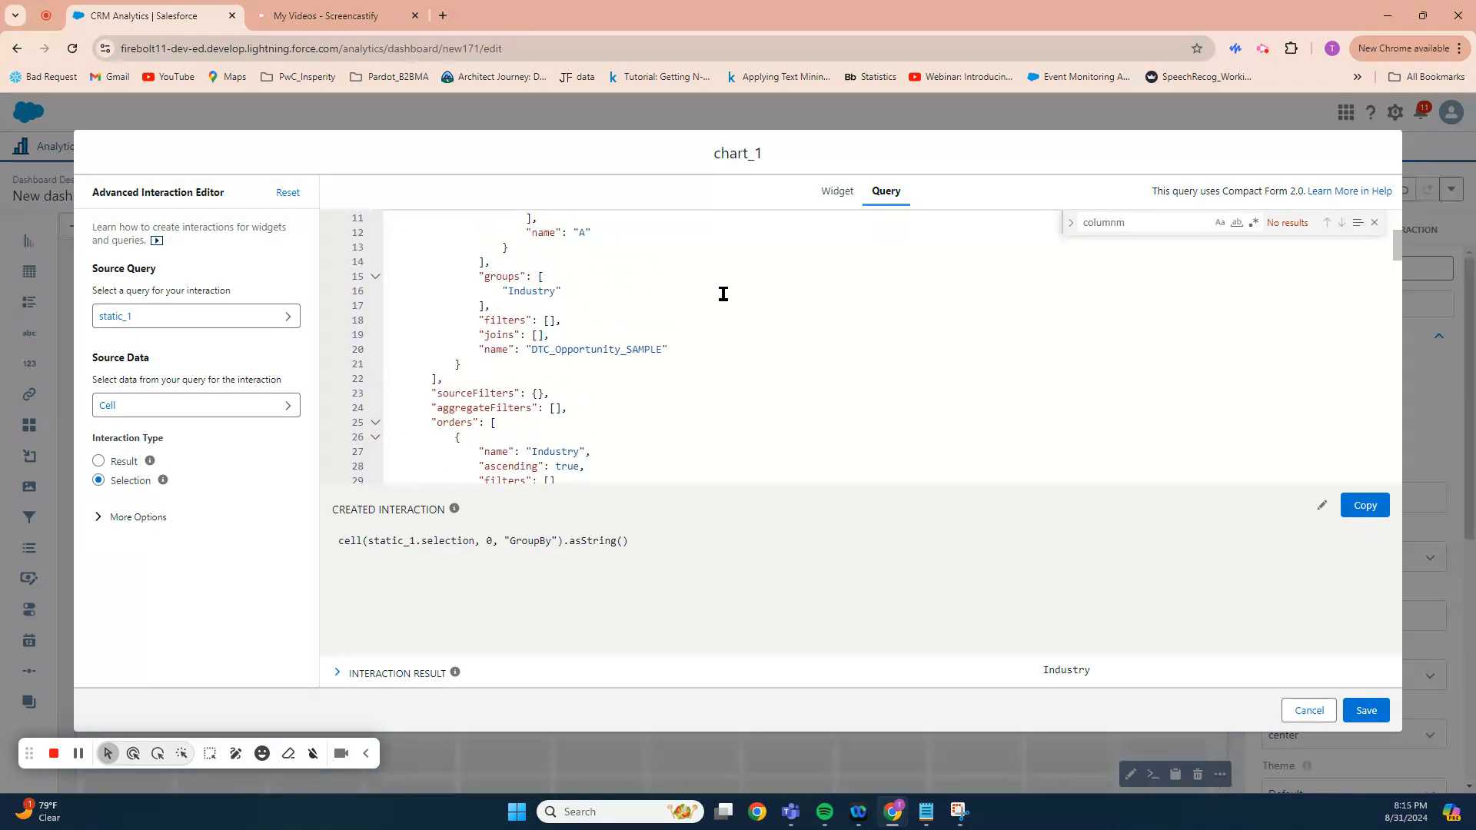
{"action": "scroll", "coordinate": [723, 293], "scroll_direction": "down", "scroll_amount": 1}
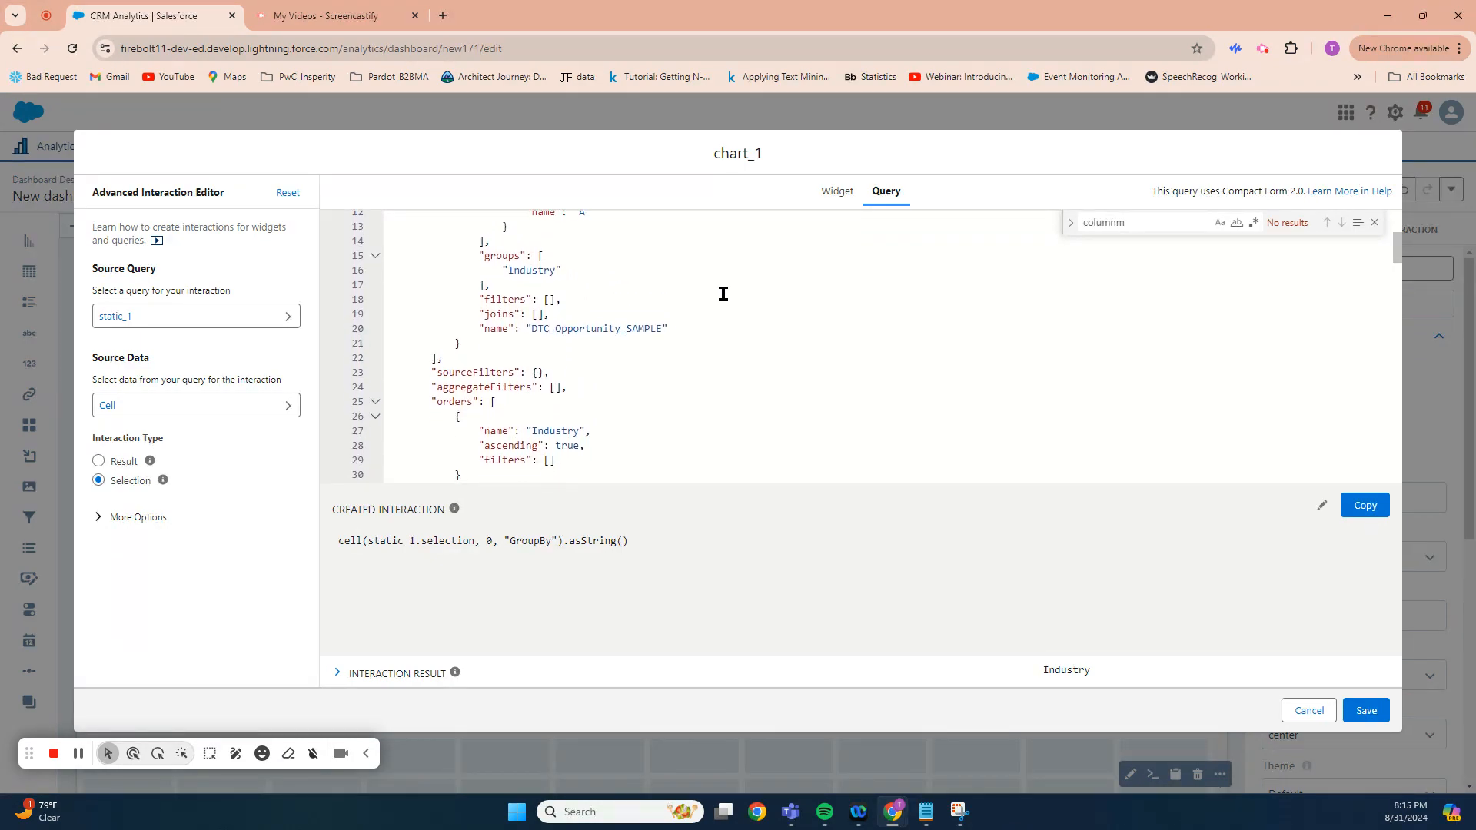
{"action": "double_click", "coordinate": [550, 409]}
{"action": "key", "text": "BackSpace"}
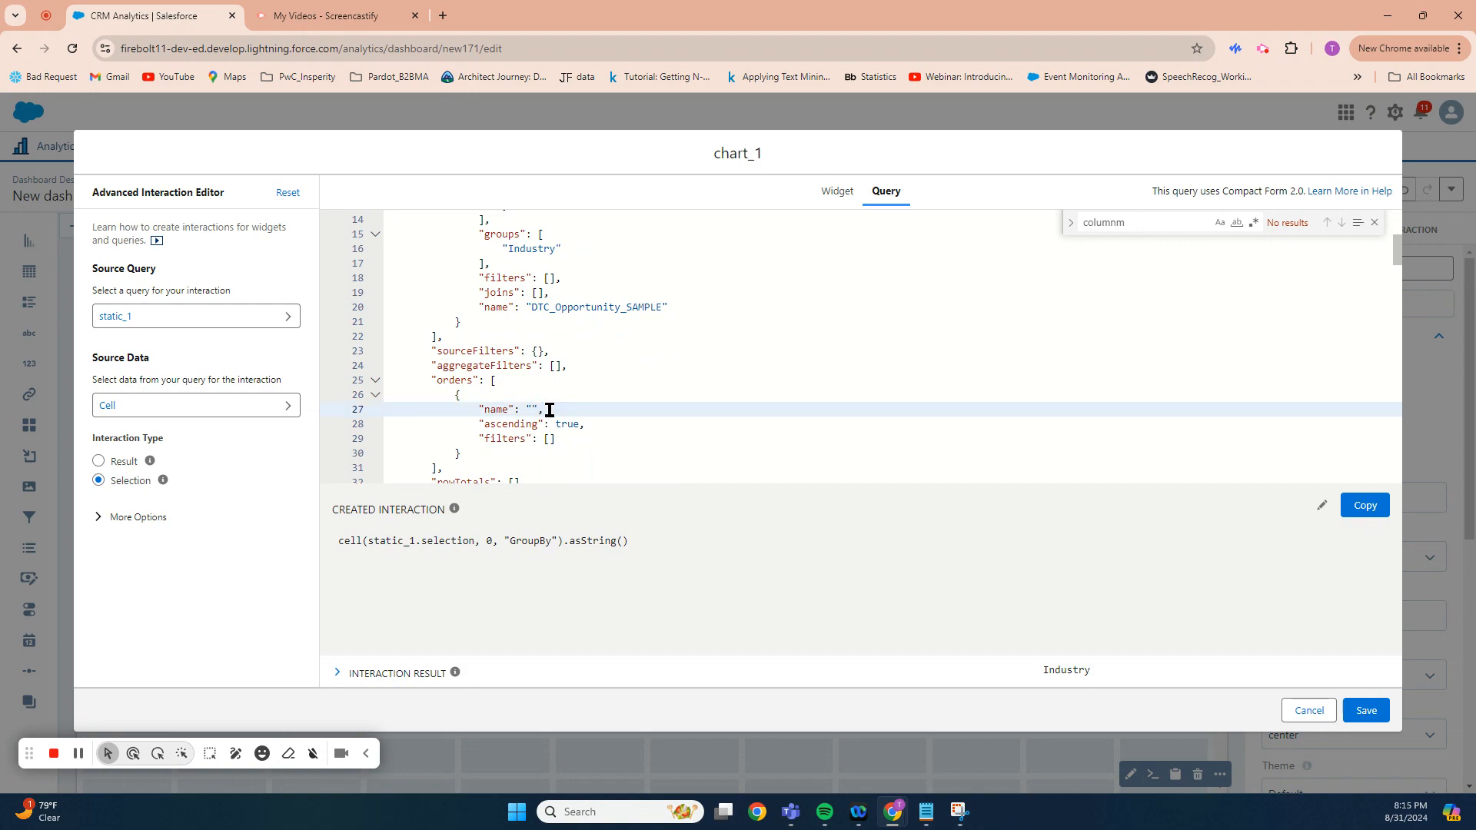
{"action": "key", "text": "ctrl+v"}
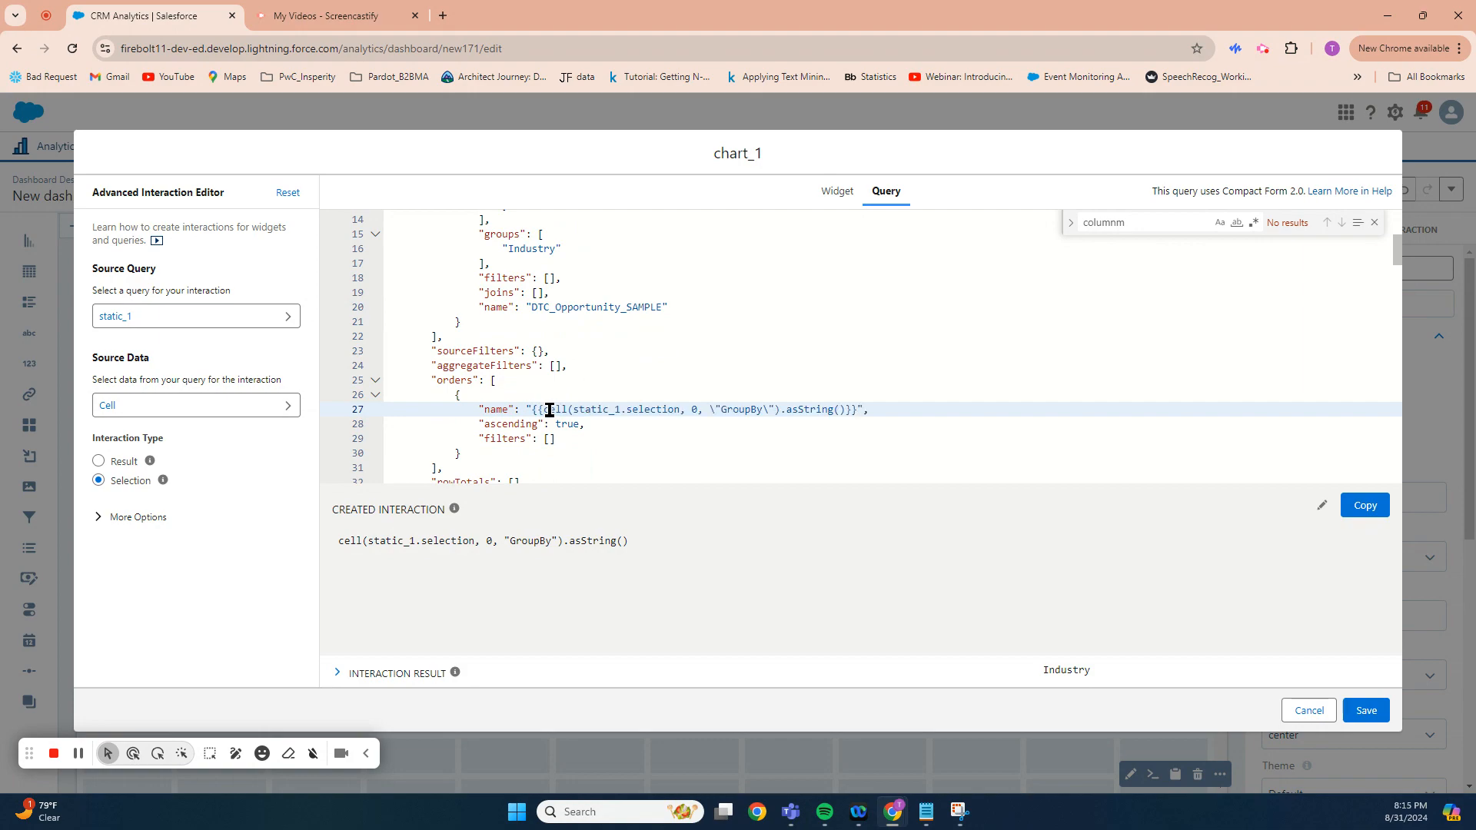
- Replace Industry in the query's groups array with the same static_1 GroupBy selection interaction and save the chart's code
{"action": "scroll", "coordinate": [630, 302], "scroll_direction": "up", "scroll_amount": 3}
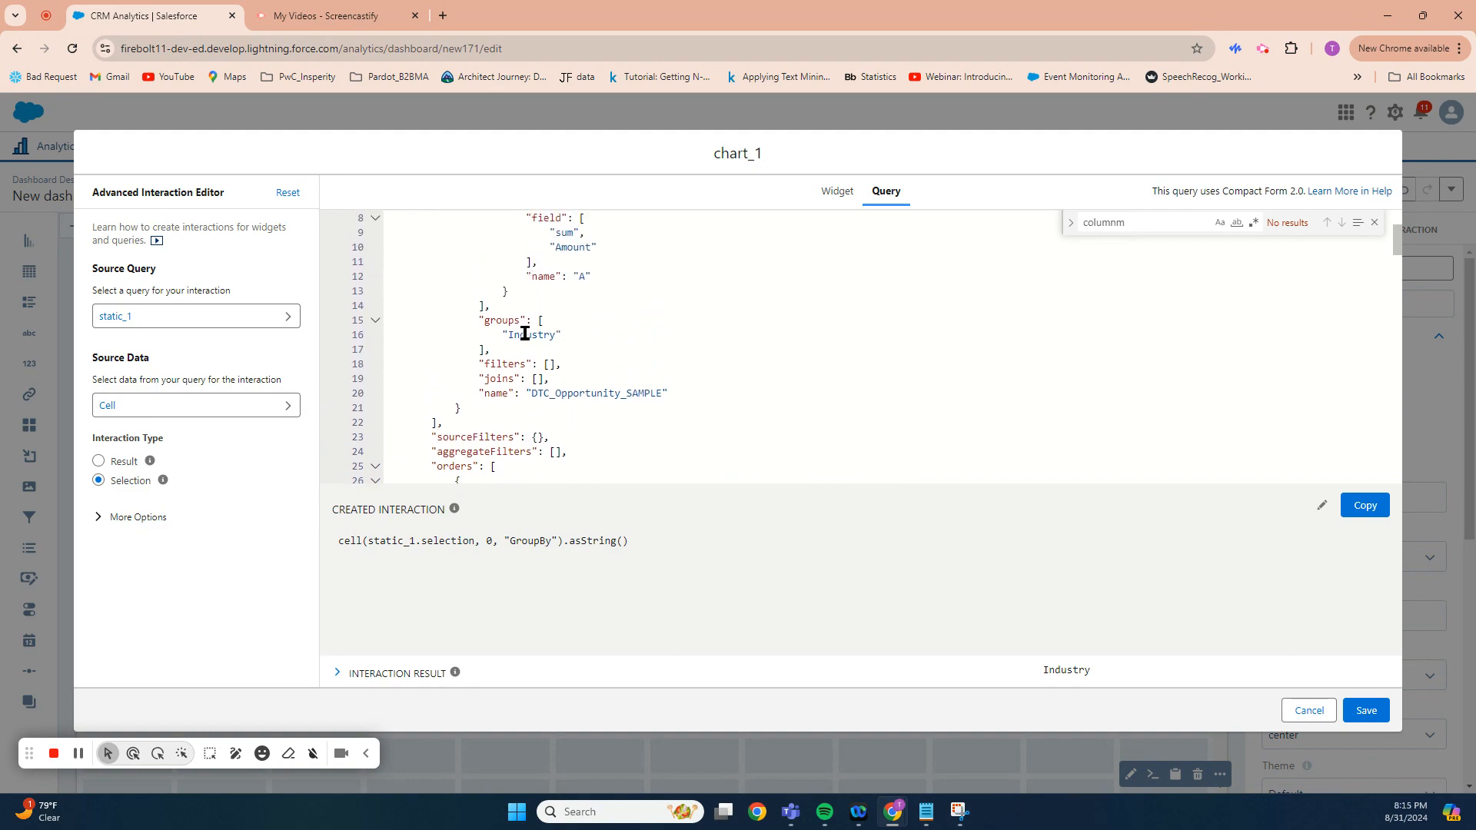
{"action": "double_click", "coordinate": [522, 338]}
{"action": "key", "text": "BackSpace"}
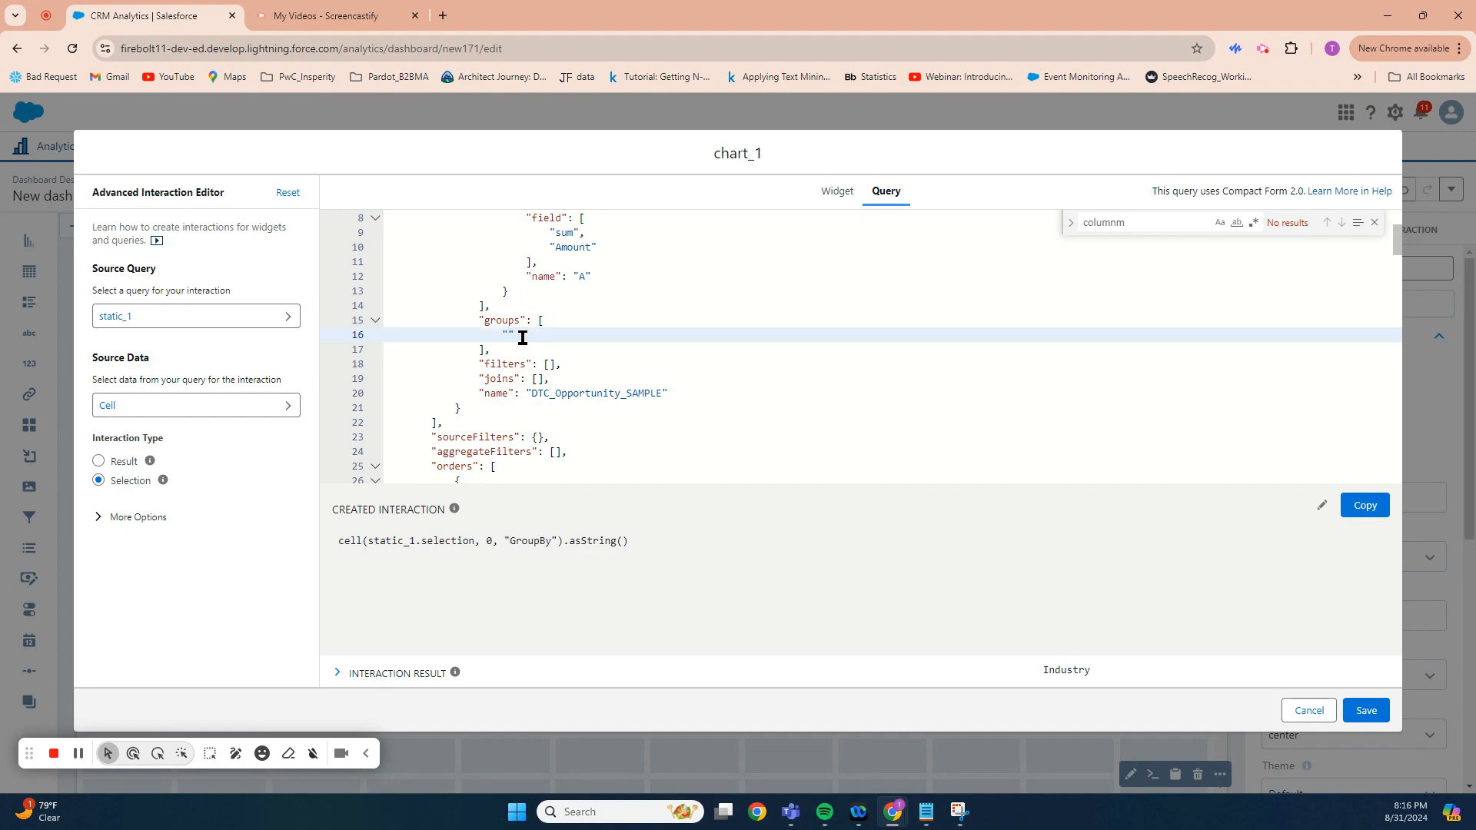
{"action": "key", "text": "ctrl+v"}
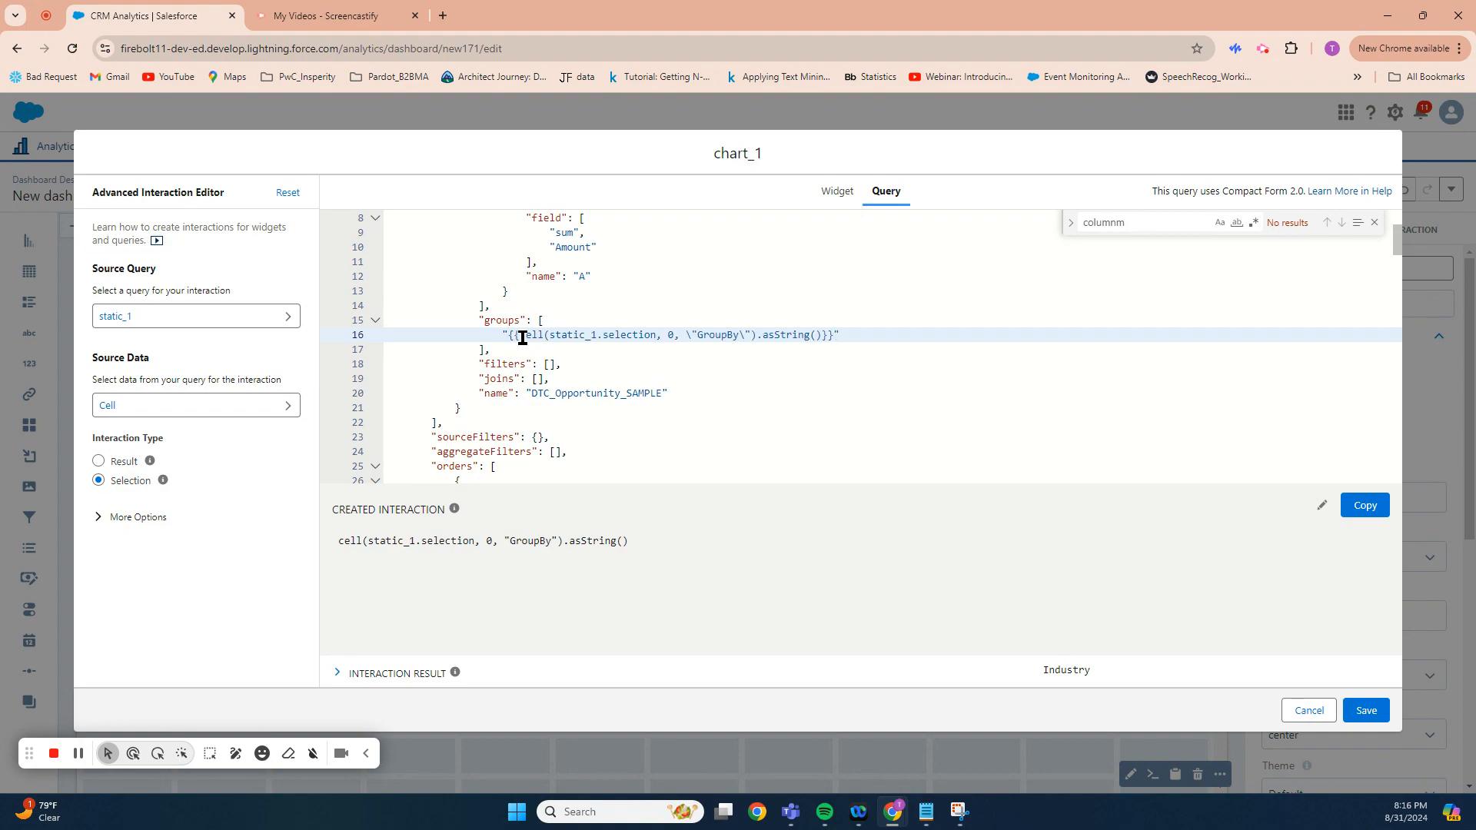
{"action": "left_click", "coordinate": [1374, 713]}
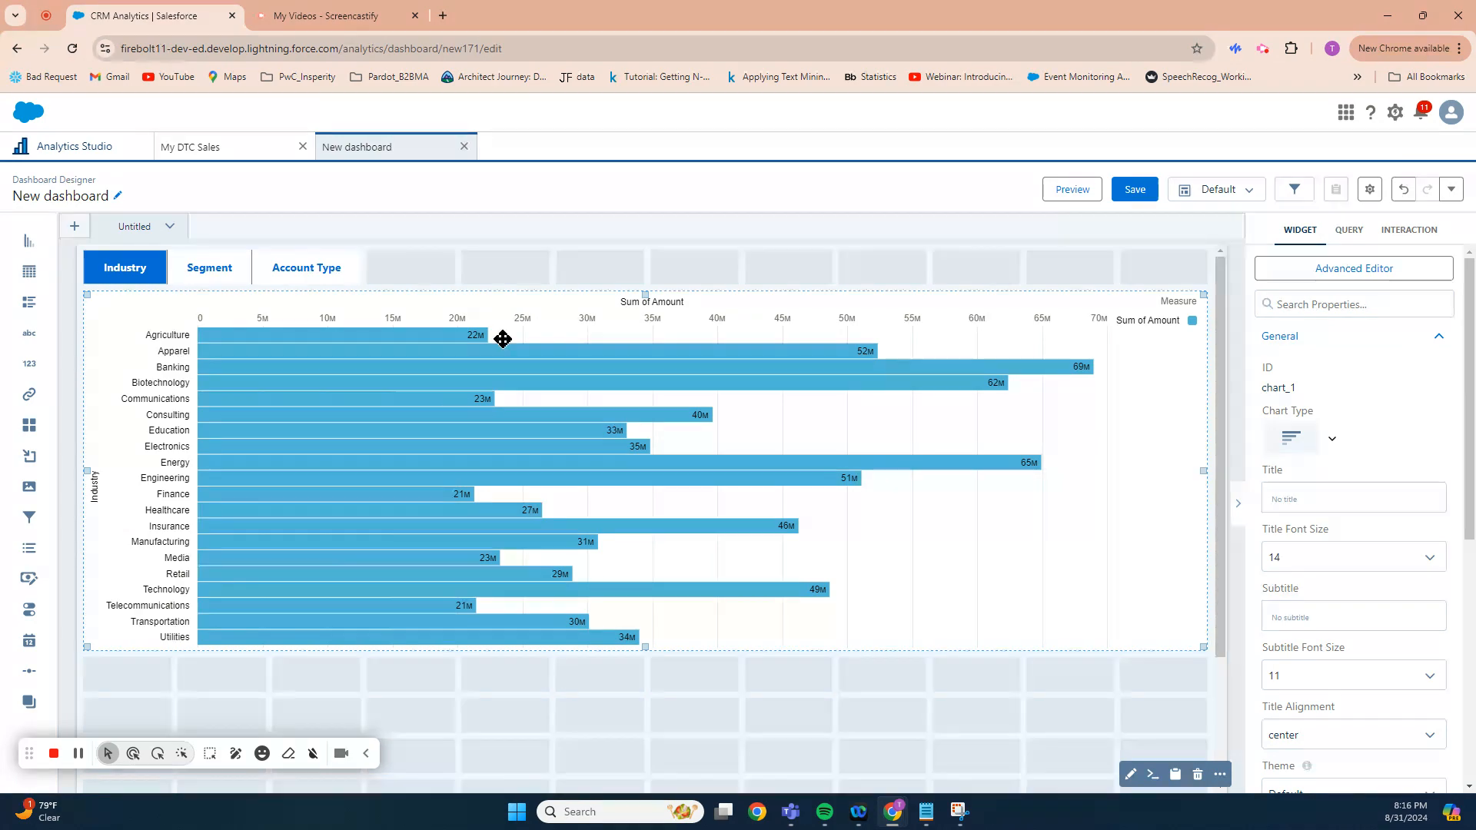
- Preview the dashboard and test the toggle by switching the chart between Segment, Account Type and Industry groupings, ending on Account Type
{"action": "left_click", "coordinate": [1073, 190]}
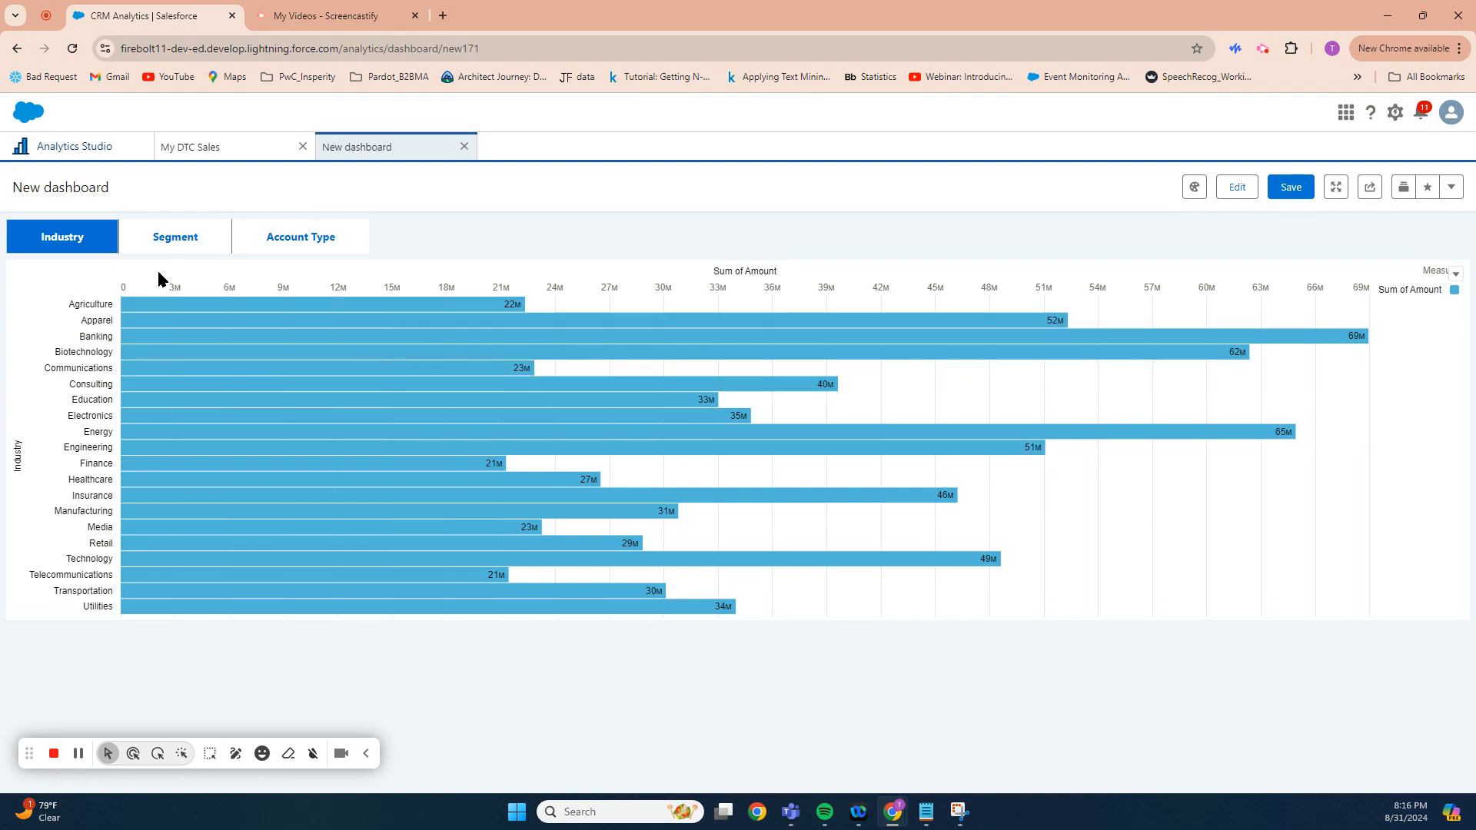
{"action": "left_click", "coordinate": [170, 243]}
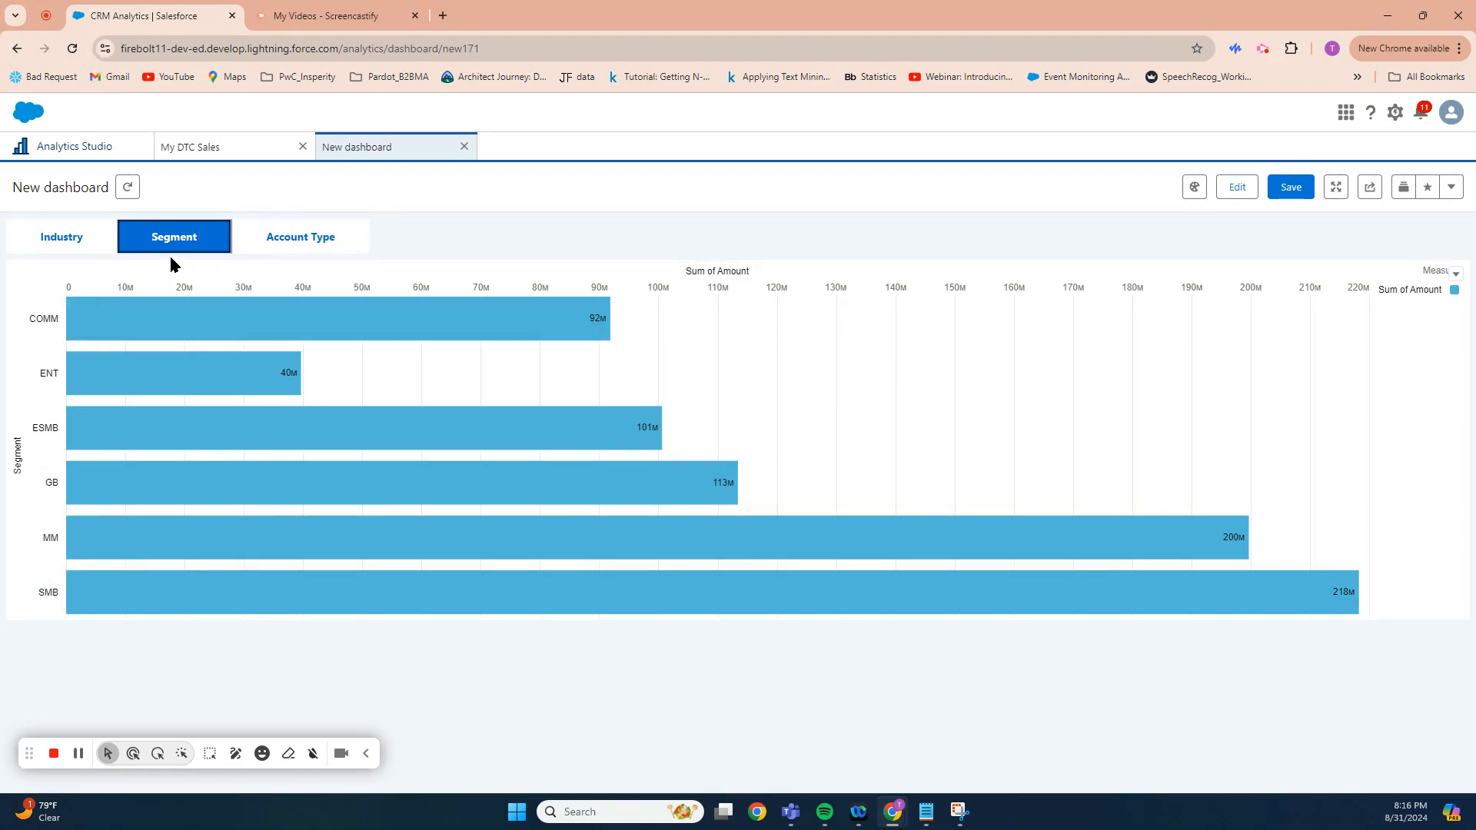
{"action": "left_click", "coordinate": [288, 240]}
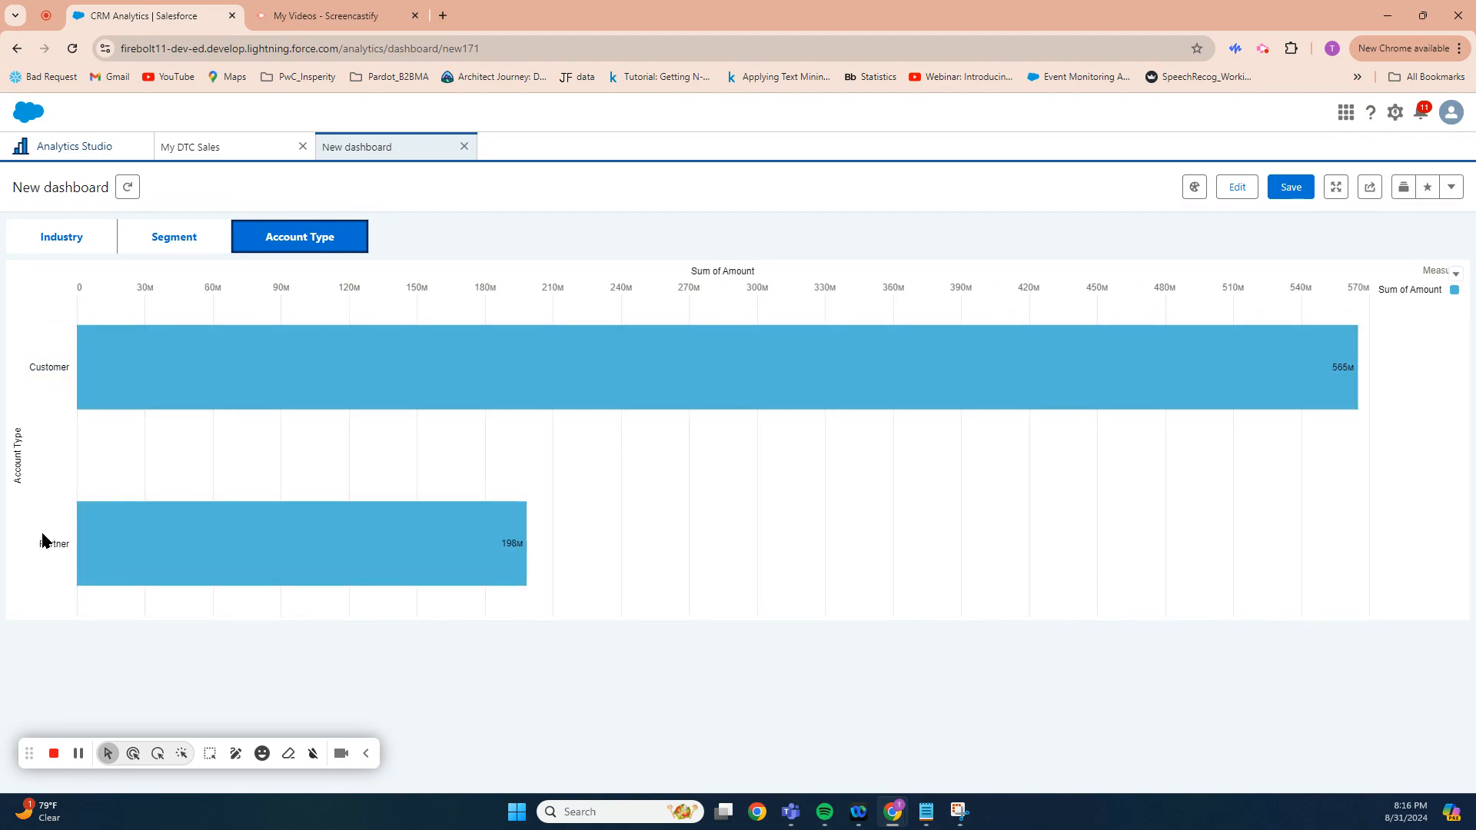
{"action": "left_click", "coordinate": [69, 238]}
{"action": "left_click", "coordinate": [163, 236]}
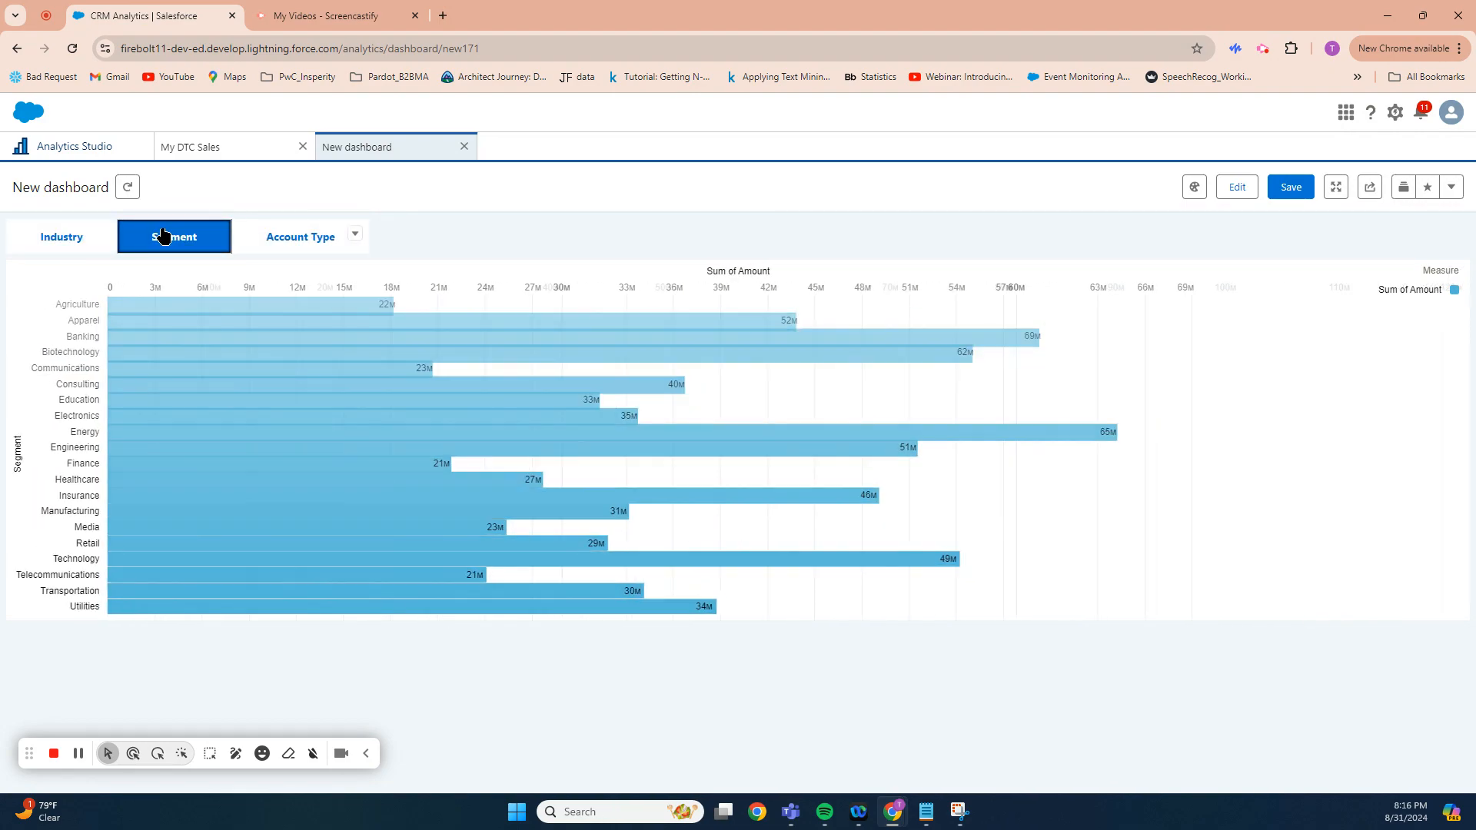
{"action": "left_click", "coordinate": [274, 236]}
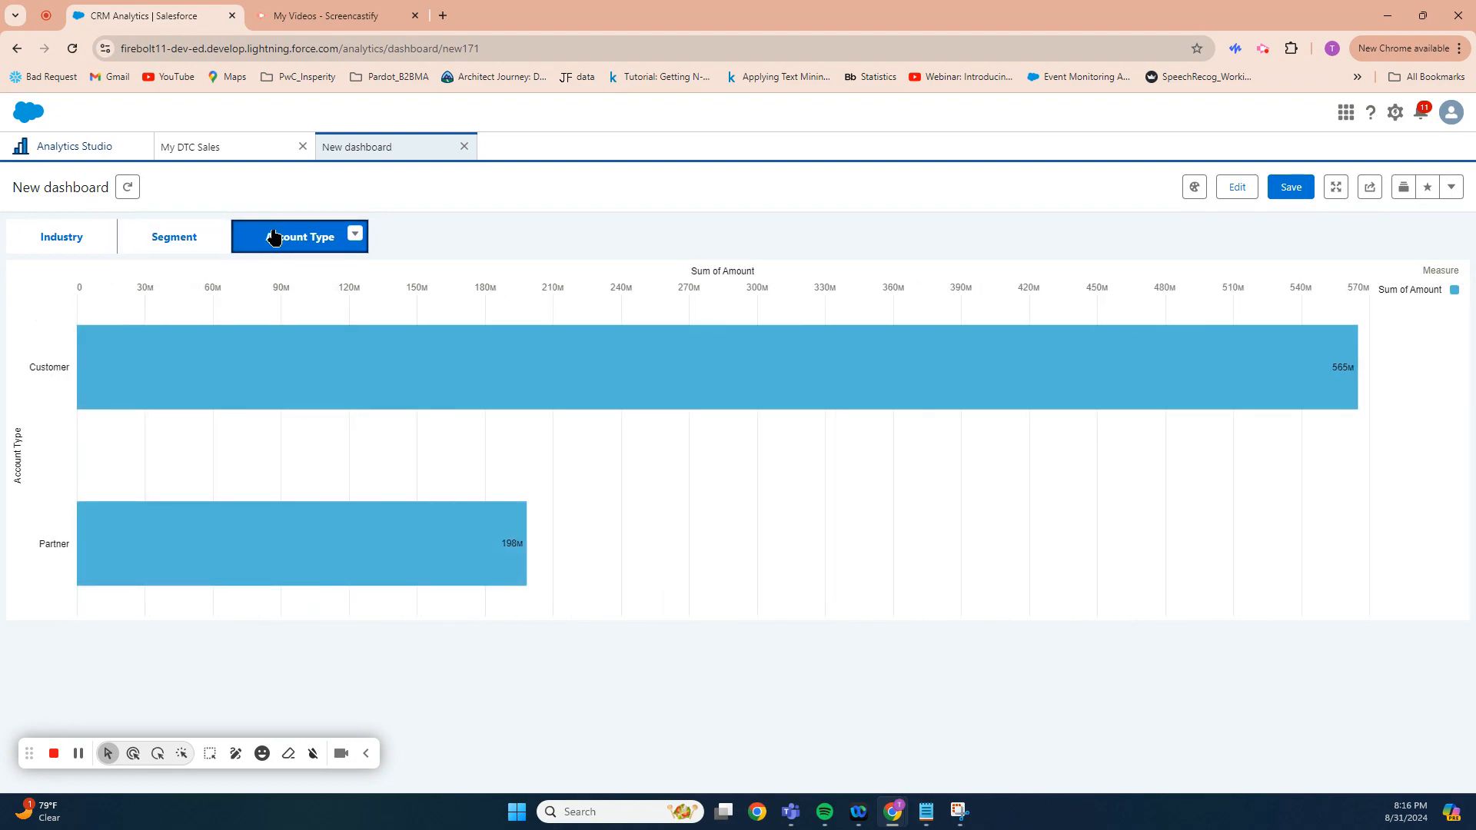